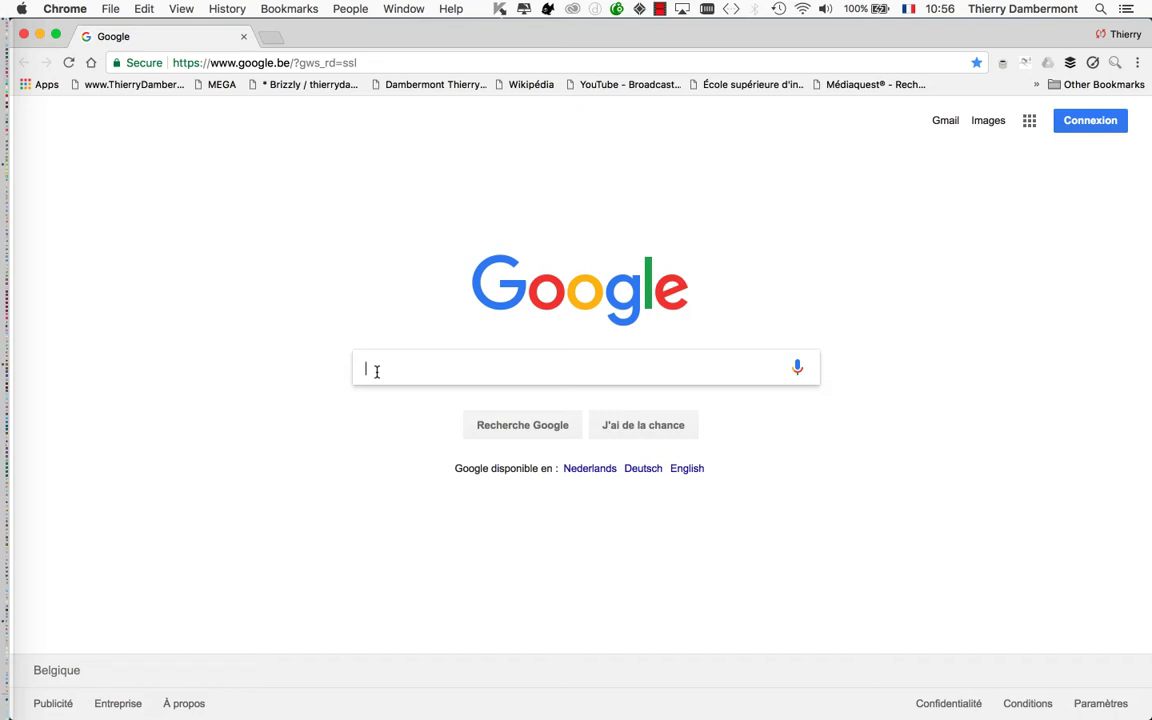
Search Google for "cheetah" and show the image results.
type("cheetah")
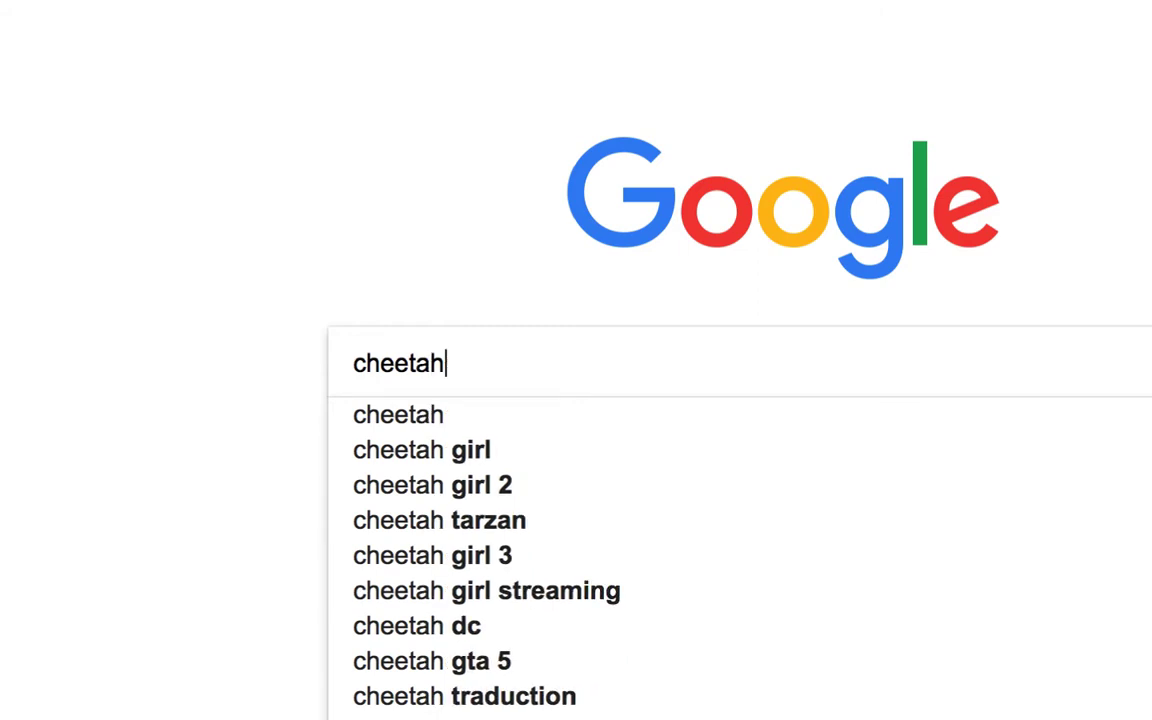
left_click_drag(448, 366, 355, 382)
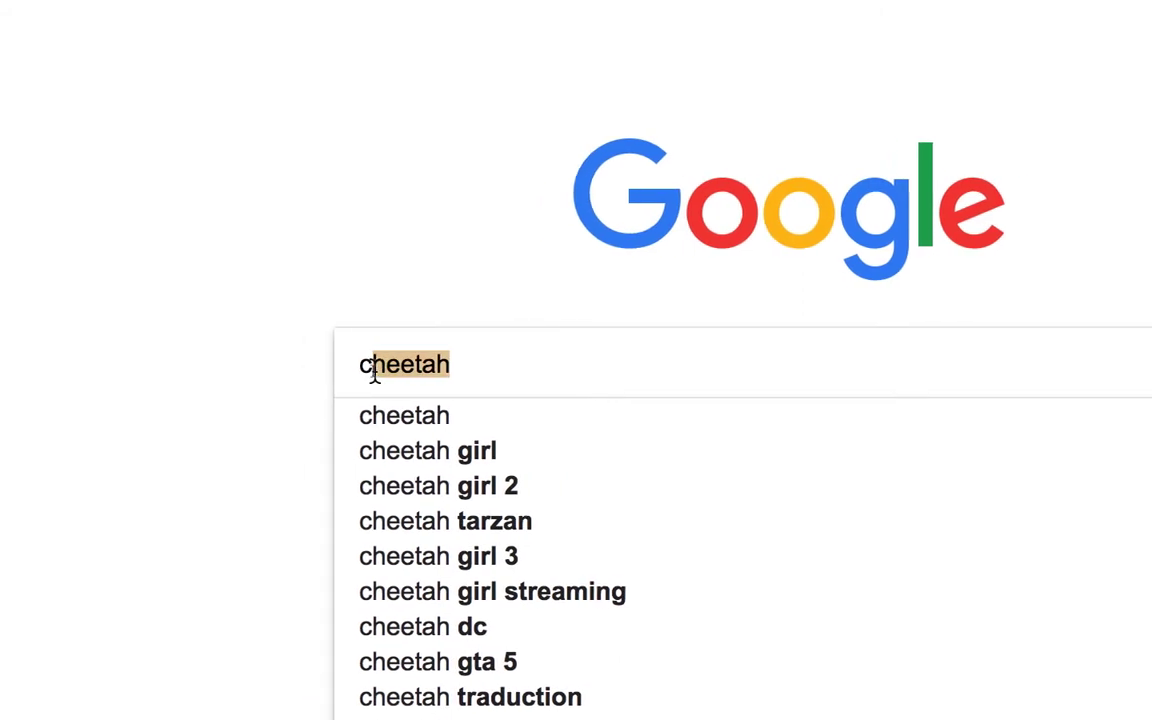
left_click(355, 382)
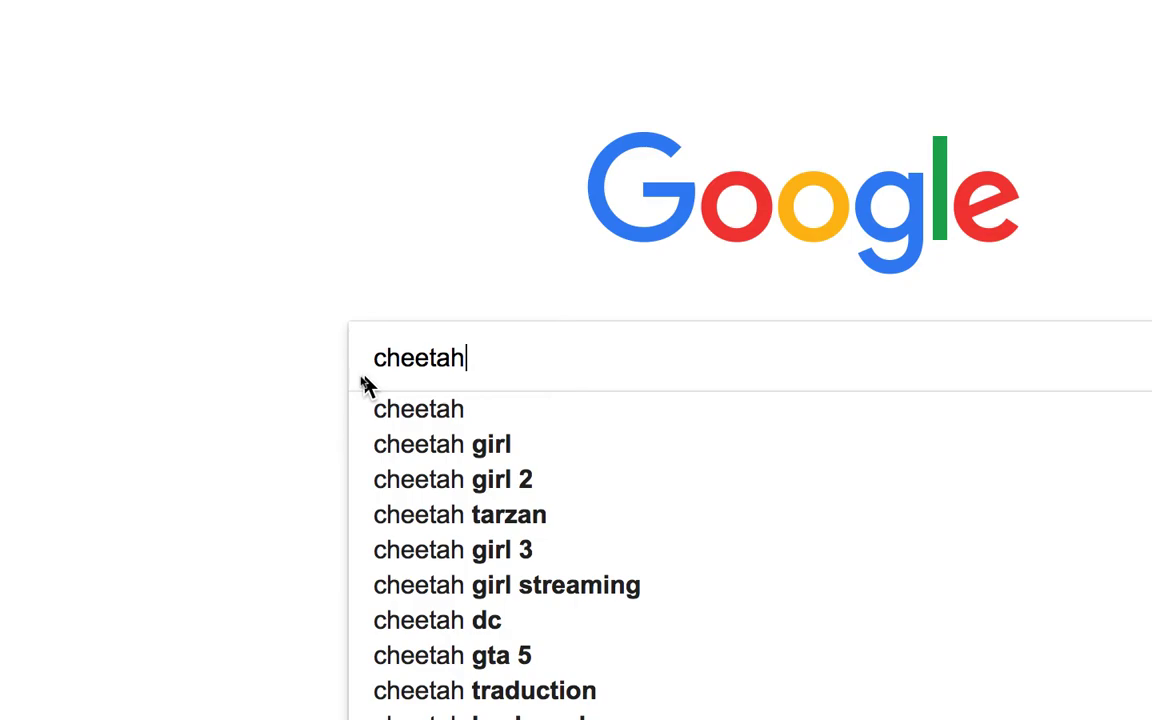
key("Return")
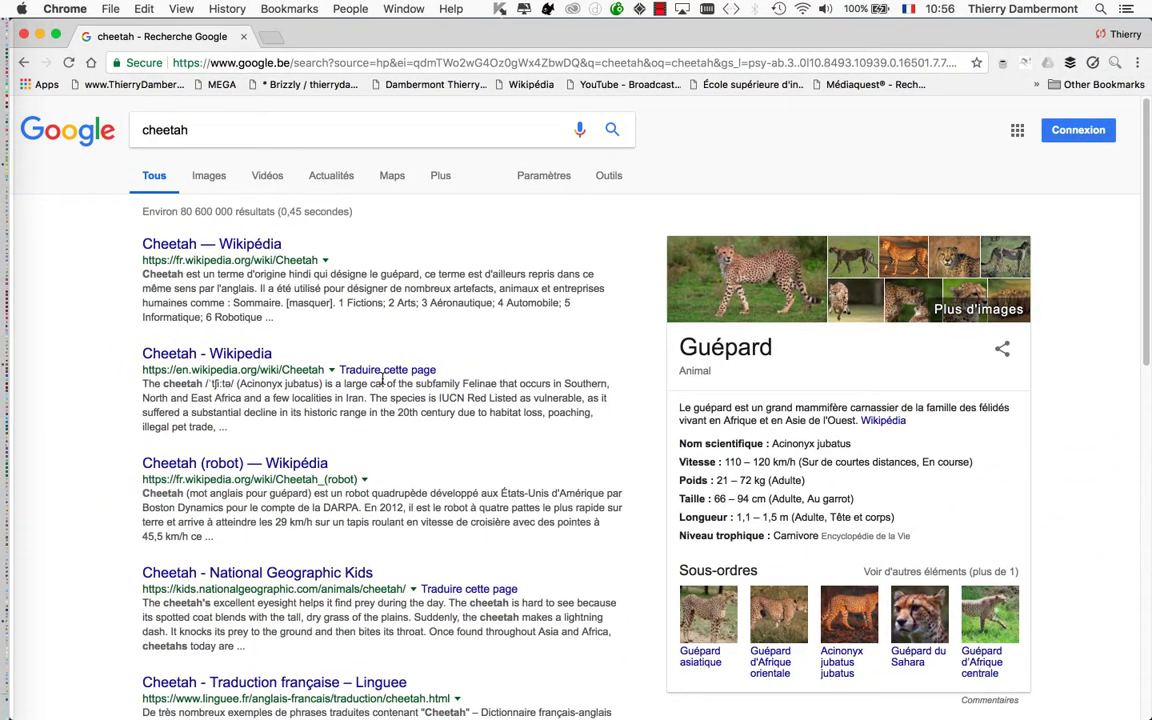
left_click(216, 179)
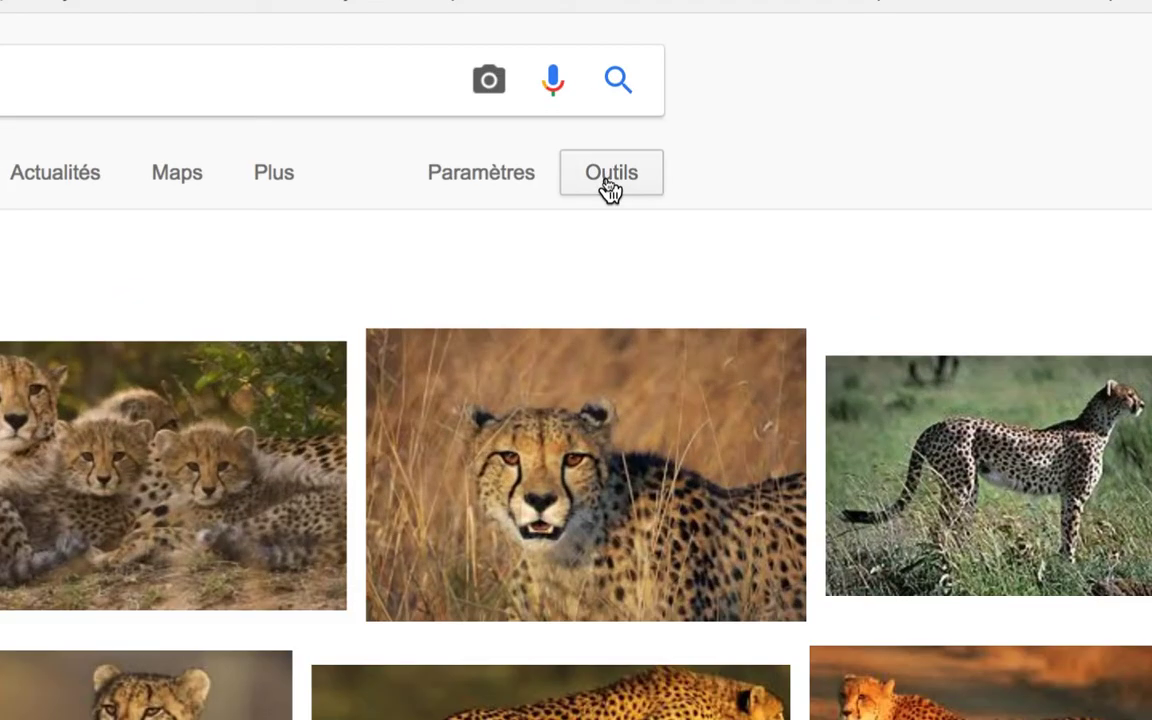
Filter the cheetah image results by type to Images clipart.
left_click(607, 182)
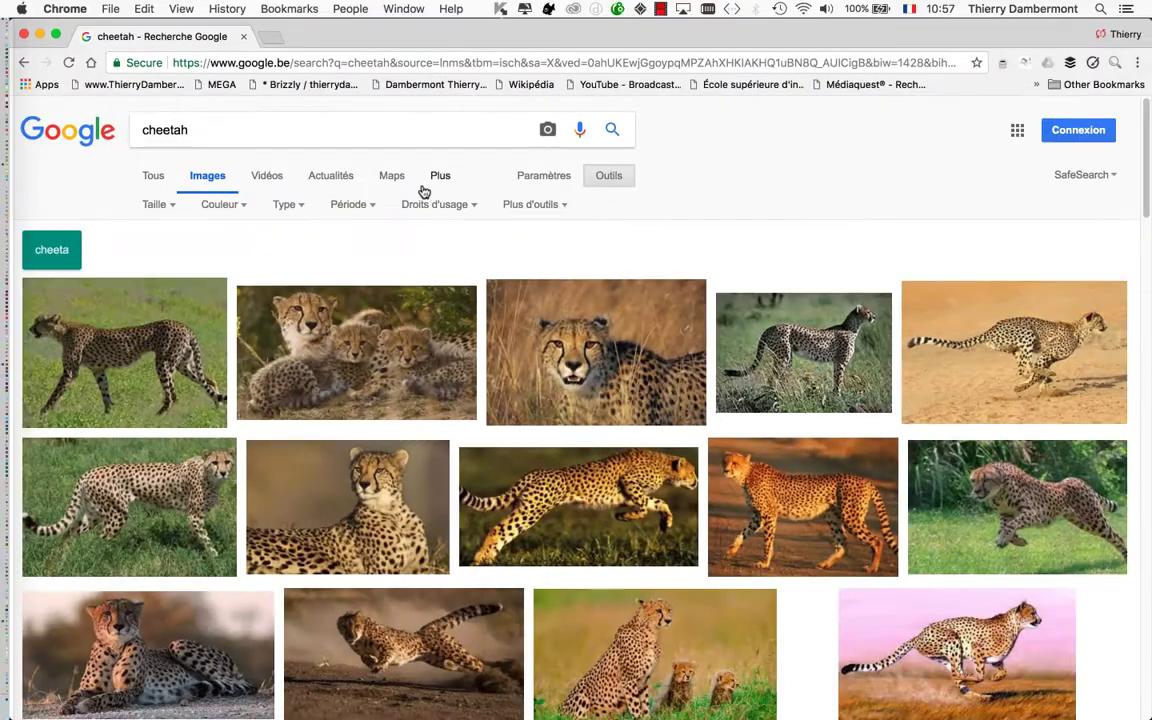
left_click(297, 207)
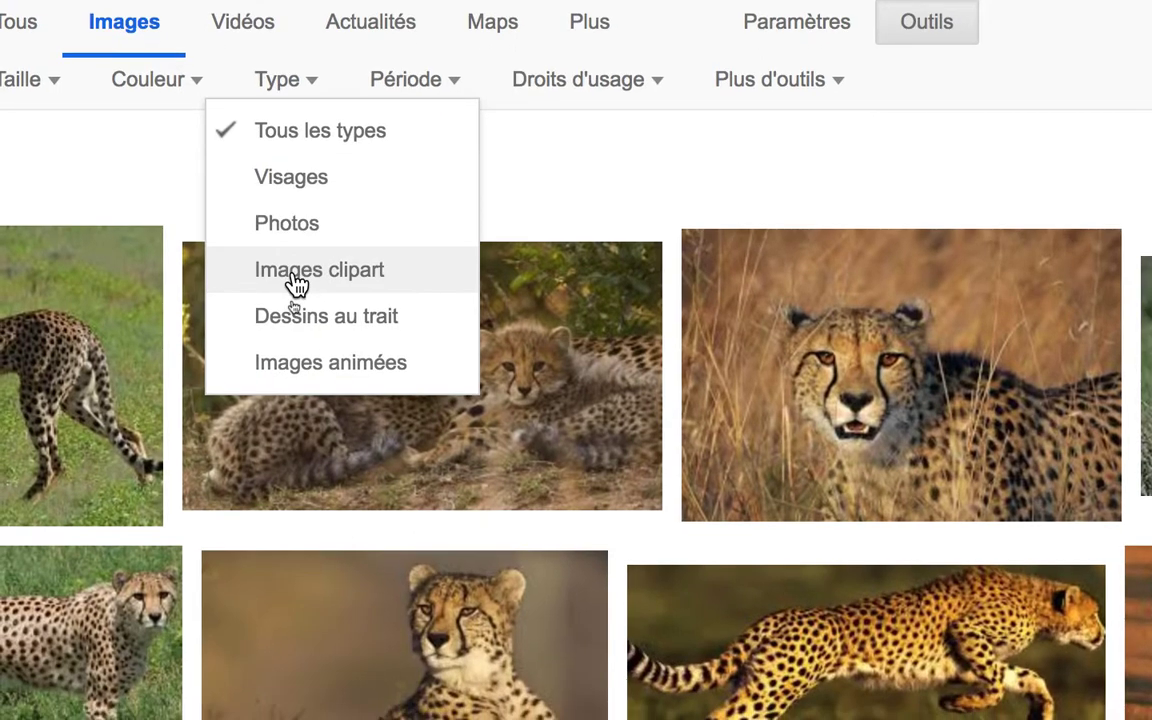
left_click(297, 272)
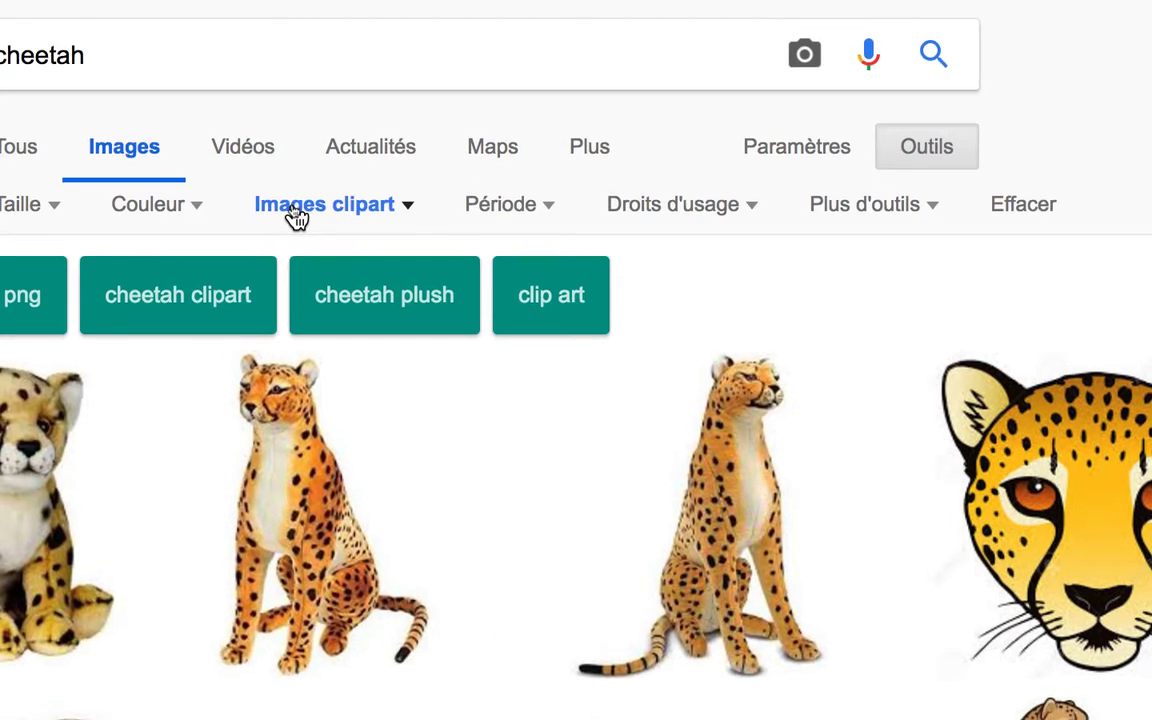
left_click(297, 218)
left_click(297, 218)
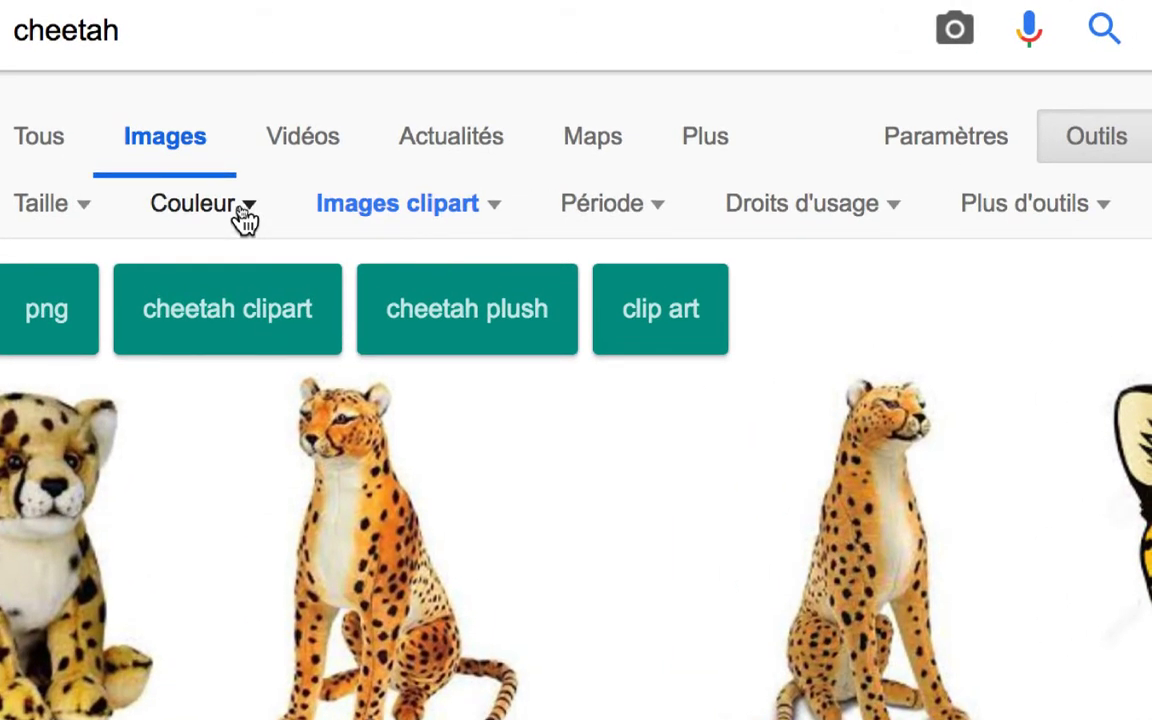
Restrict the clipart results to the colour black.
left_click(244, 218)
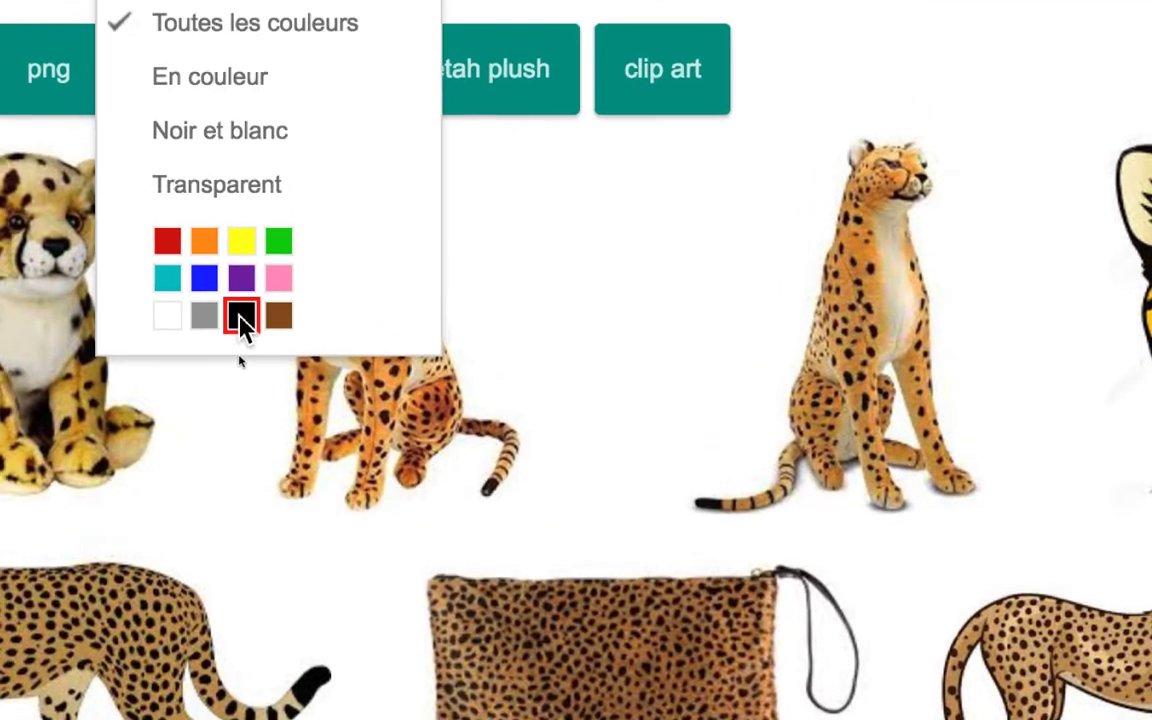
left_click(240, 320)
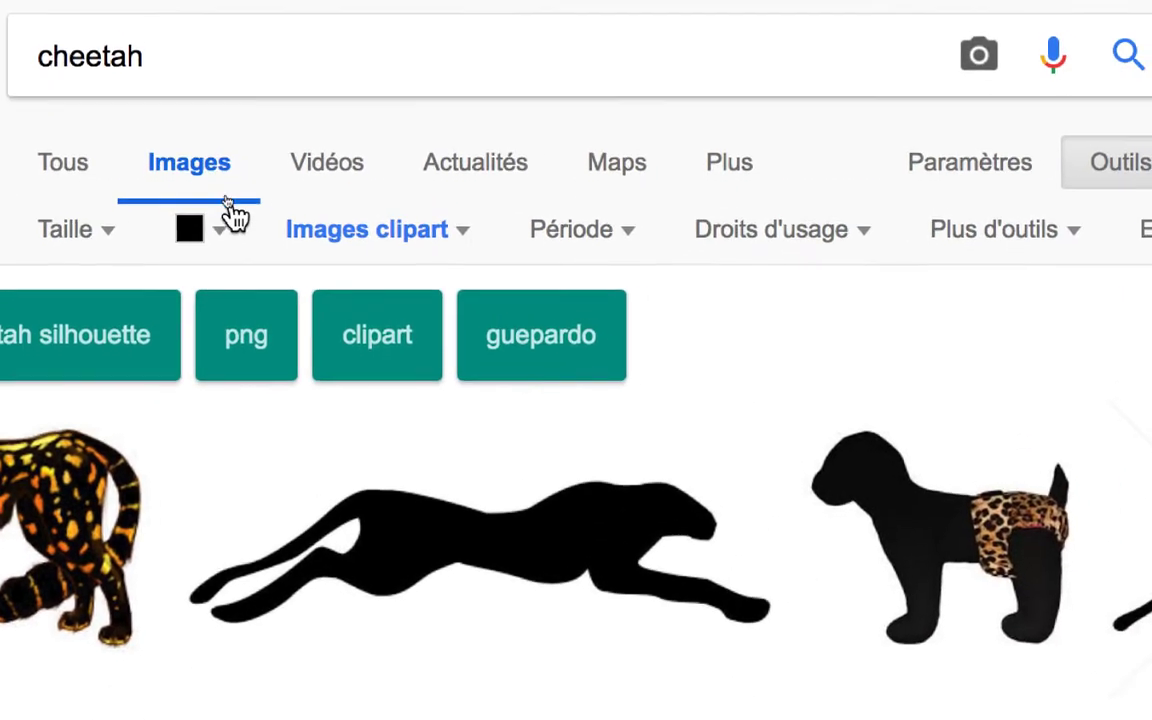
left_click(263, 180)
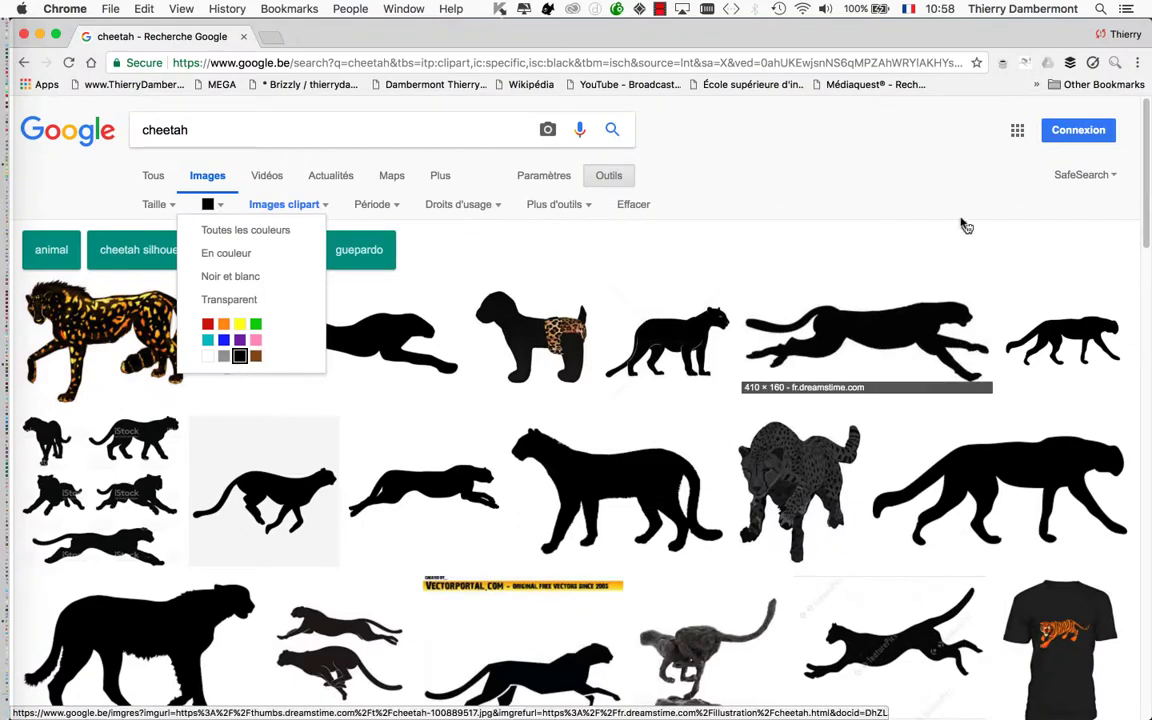
left_click(931, 186)
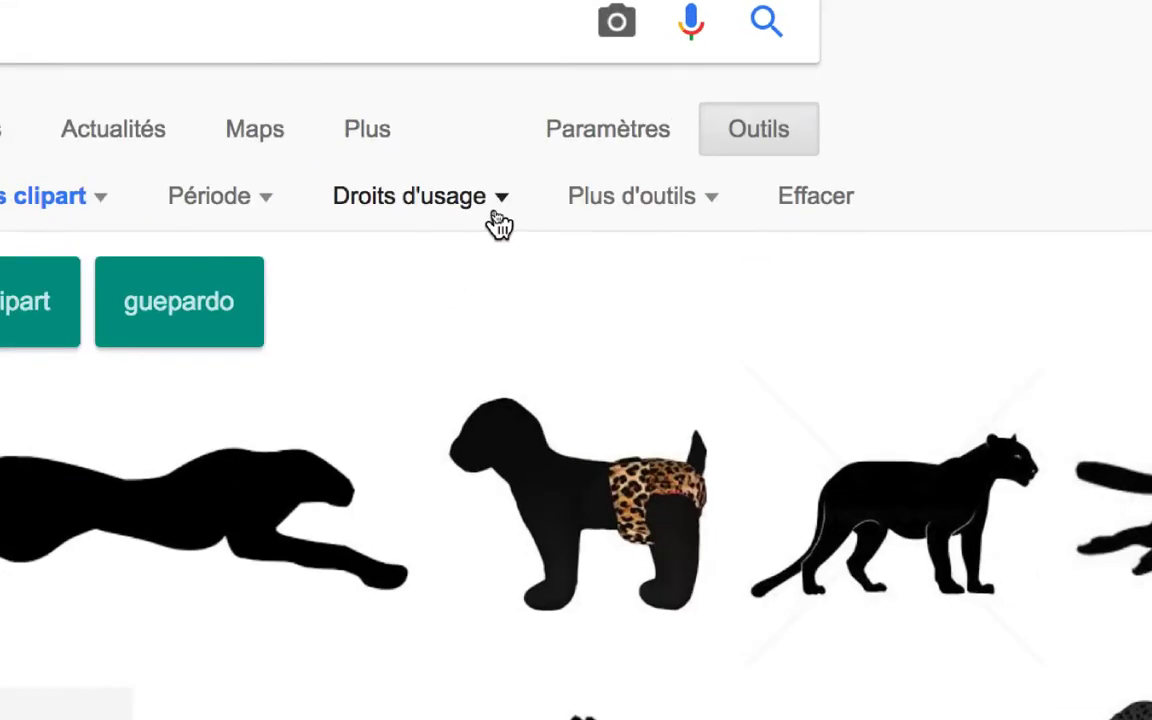
Limit usage rights to Réutilisation et modification autorisées and open the first cheetah silhouette, from freestockphotos.biz, in a new tab.
left_click(499, 223)
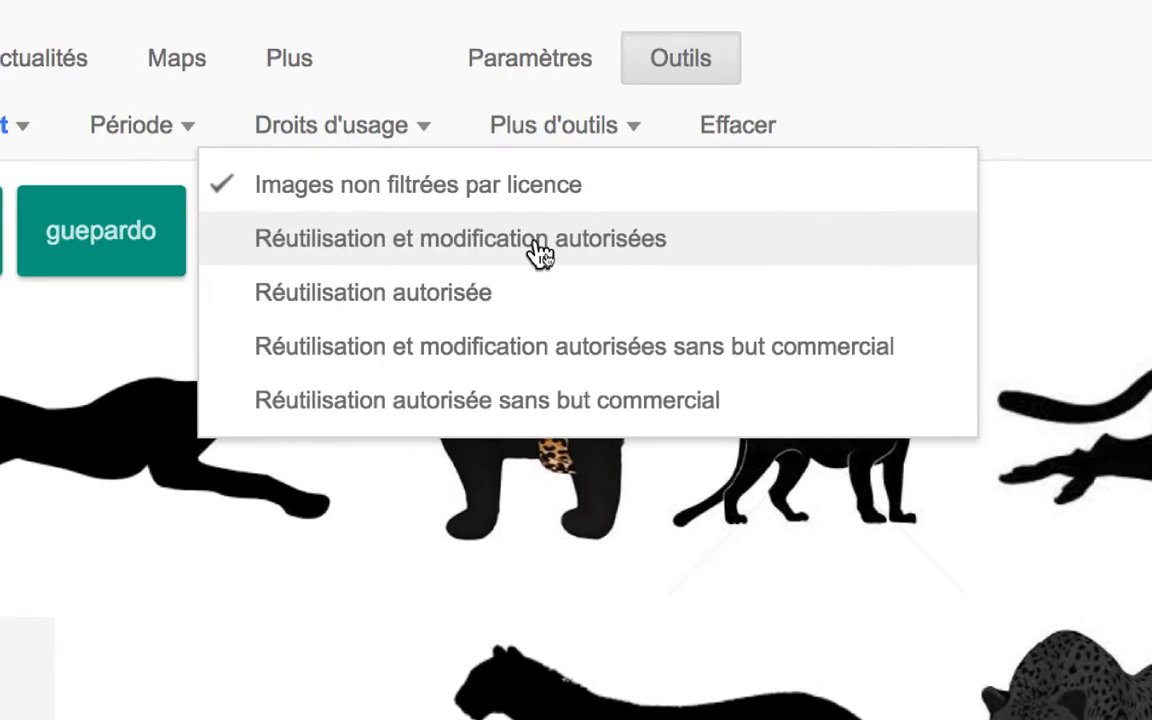
left_click(537, 250)
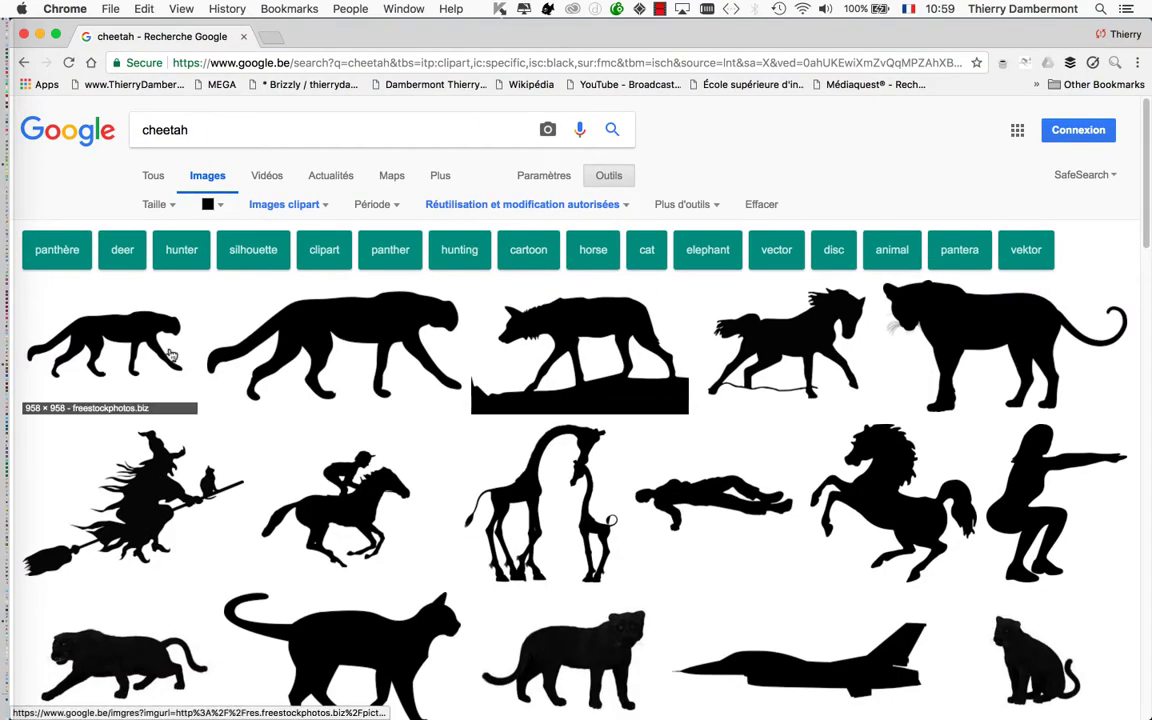
left_click(126, 332, "super")
left_click(310, 38)
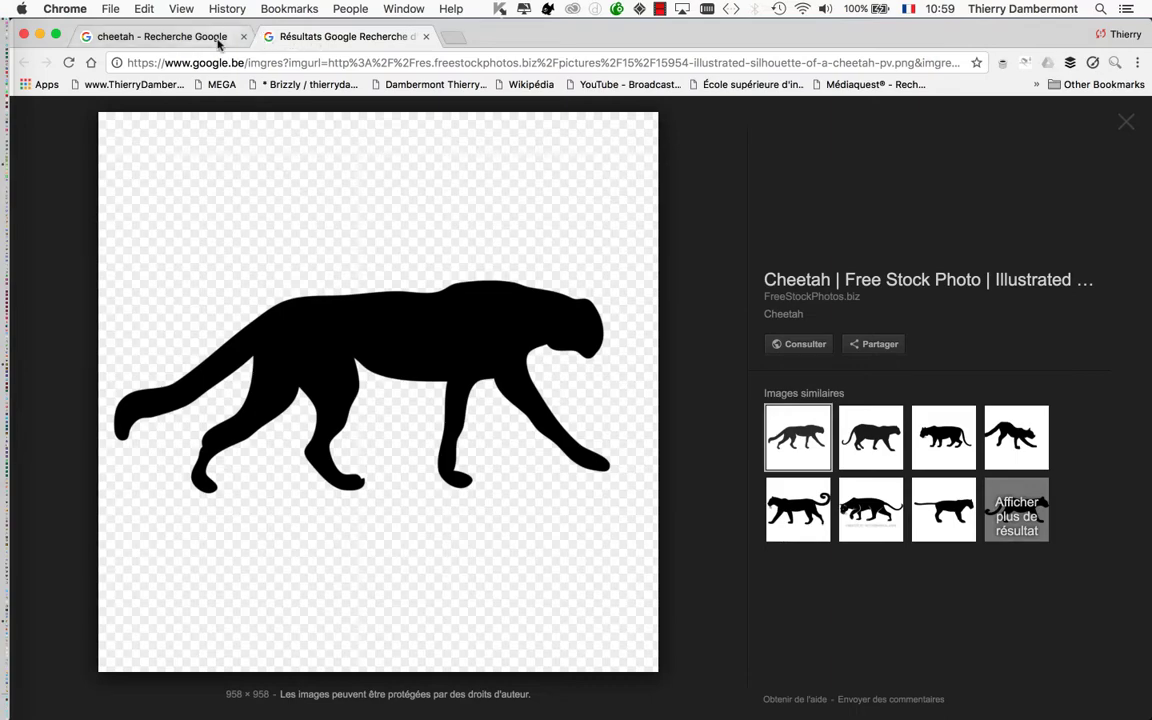
Return to the filtered image results and browse the other black silhouettes offered.
left_click(203, 38)
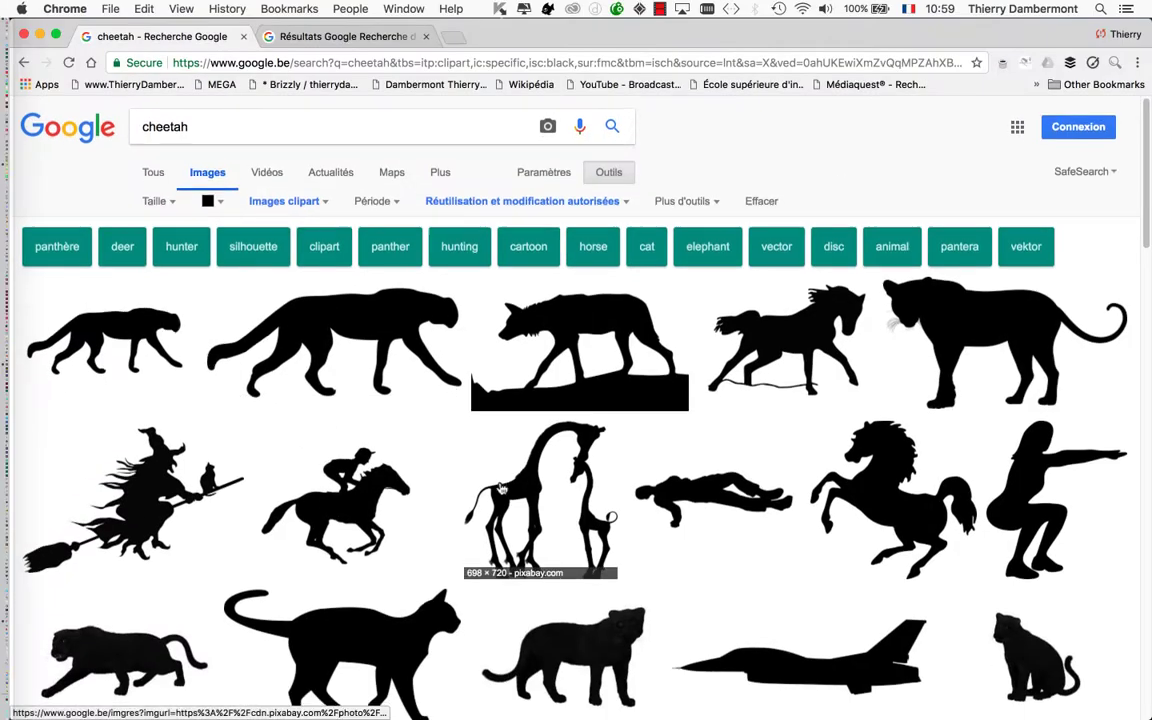
scroll(500, 488, "down", 5)
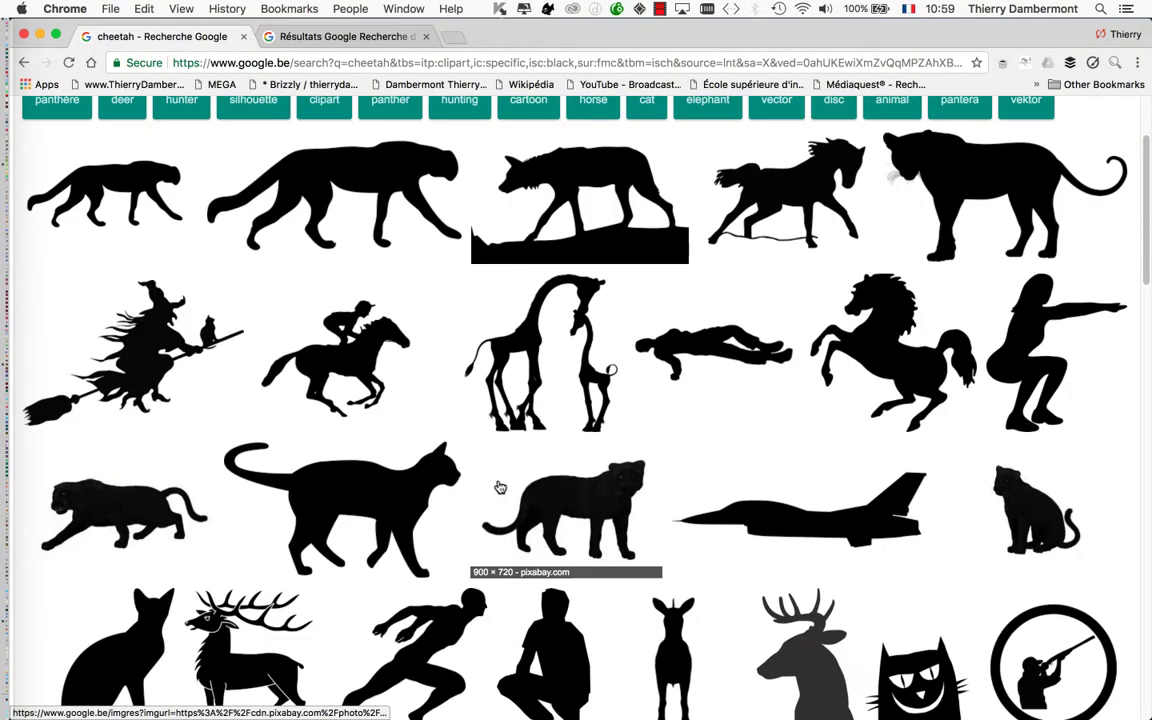
scroll(497, 487, "down", 2)
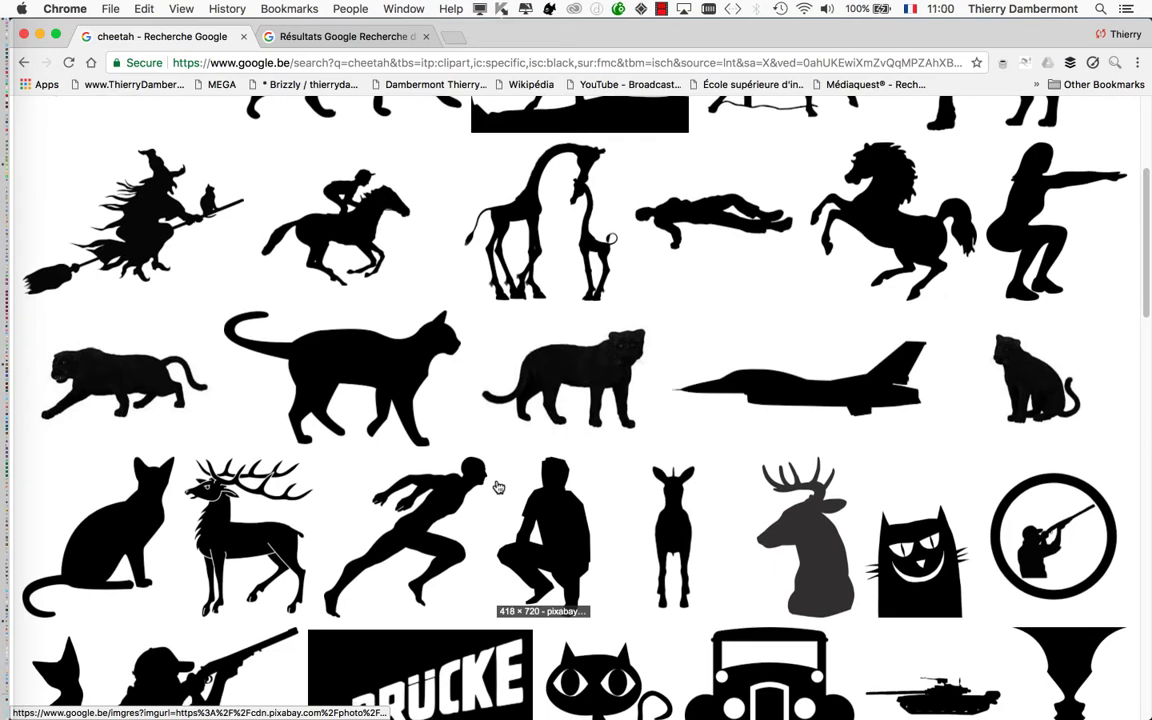
scroll(493, 497, "down", 6)
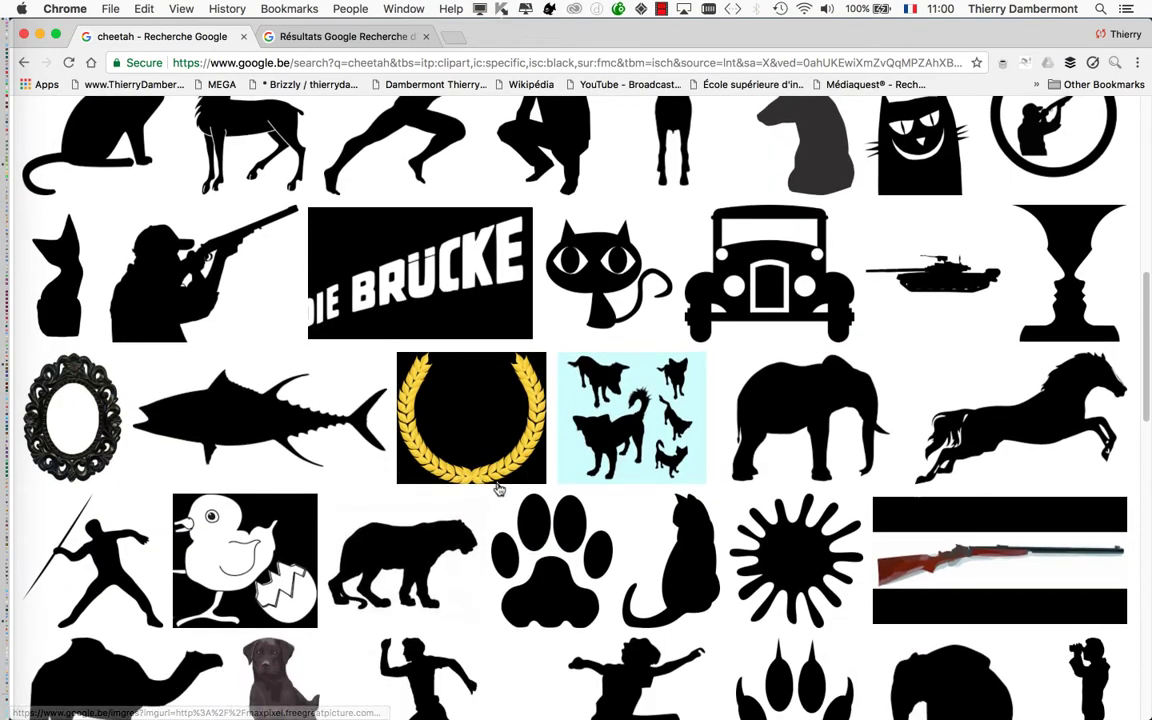
scroll(494, 500, "down", 5)
scroll(494, 538, "down", 12)
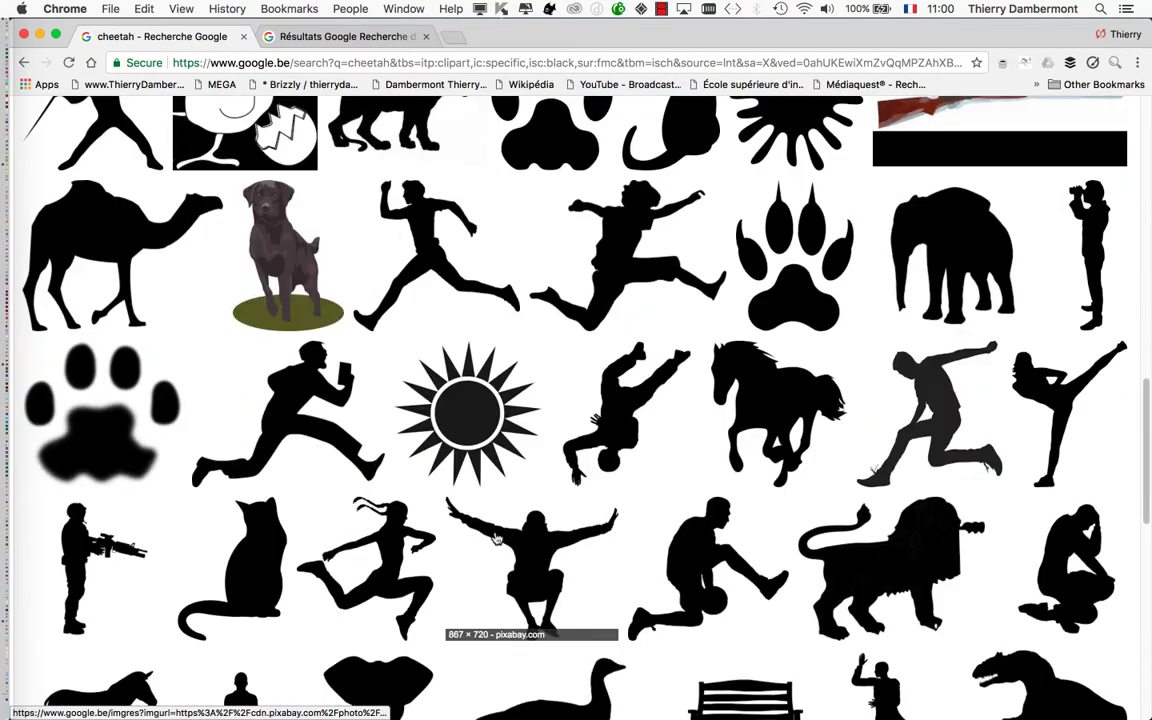
scroll(495, 538, "down", 9)
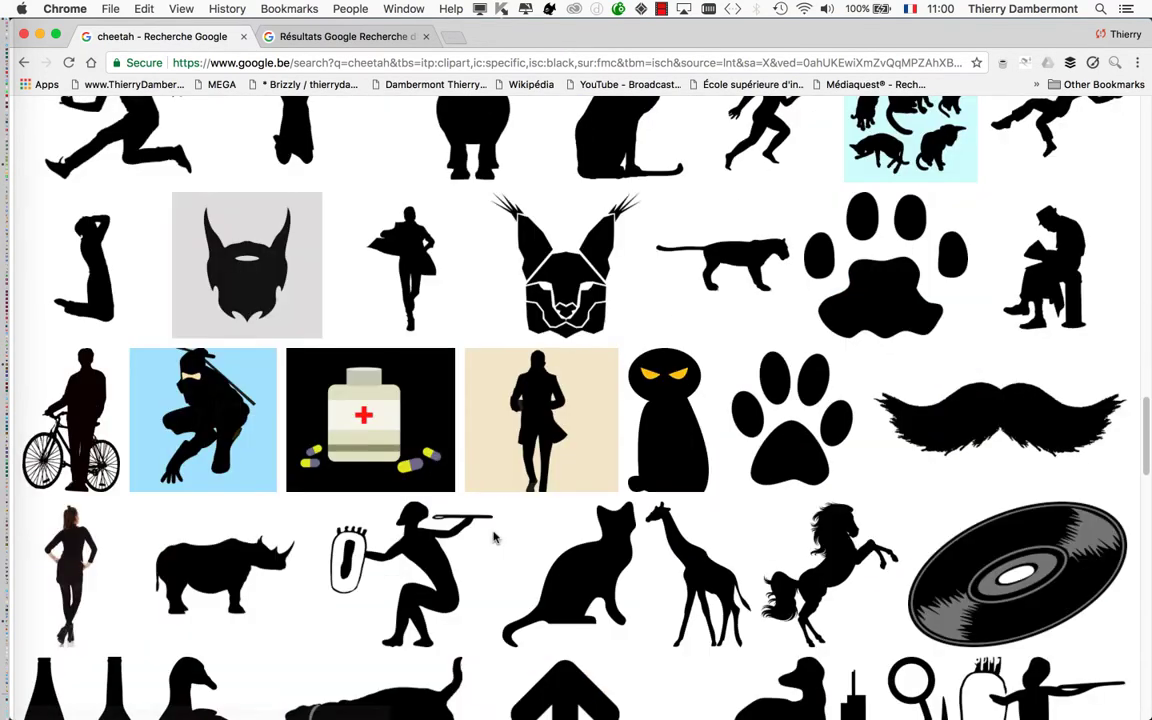
scroll(494, 538, "up", 20)
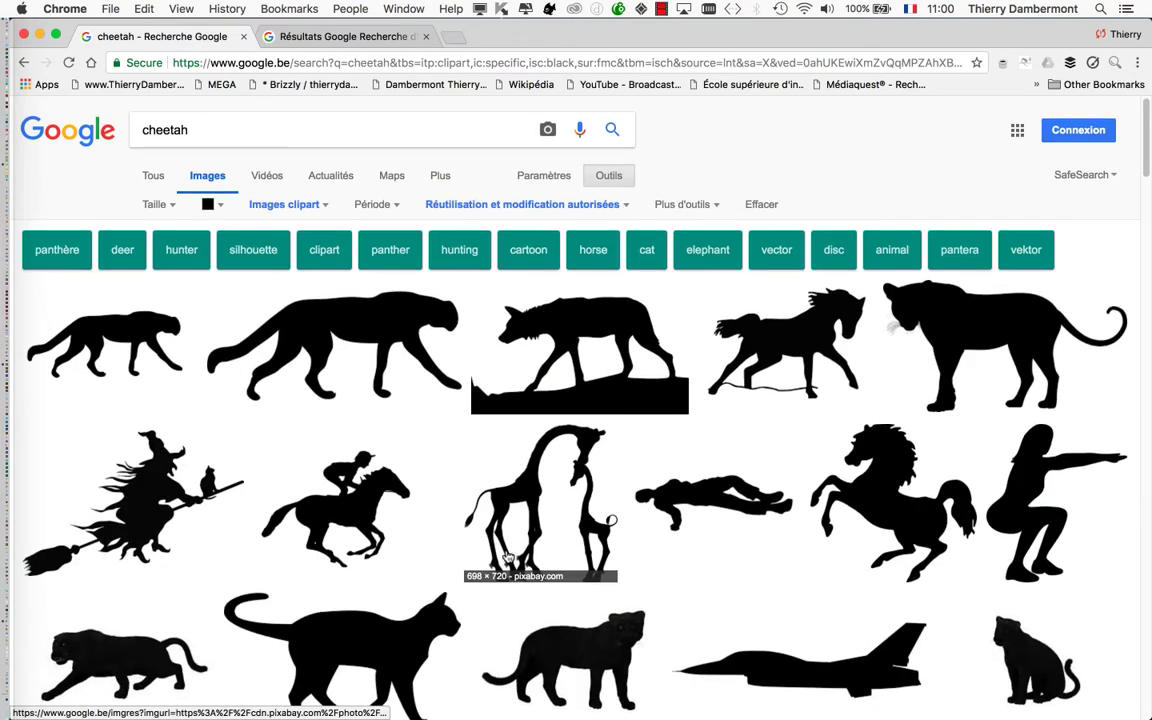
scroll(510, 518, "down", 1)
scroll(513, 517, "down", 9)
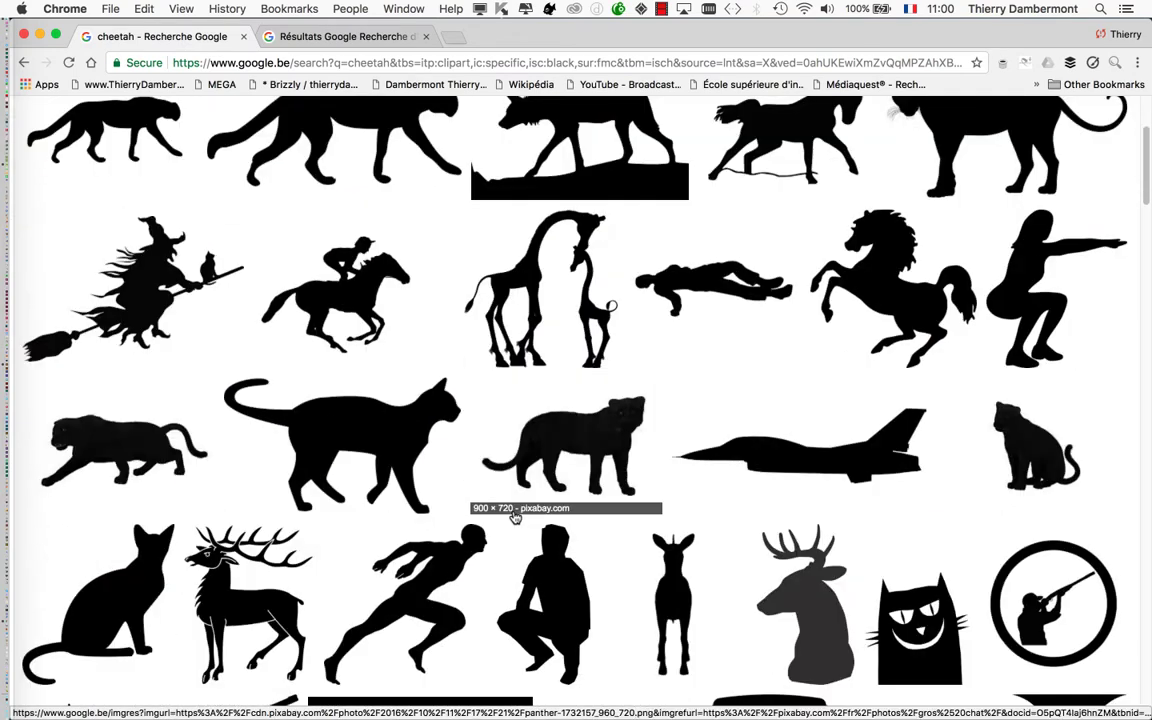
scroll(513, 517, "down", 5)
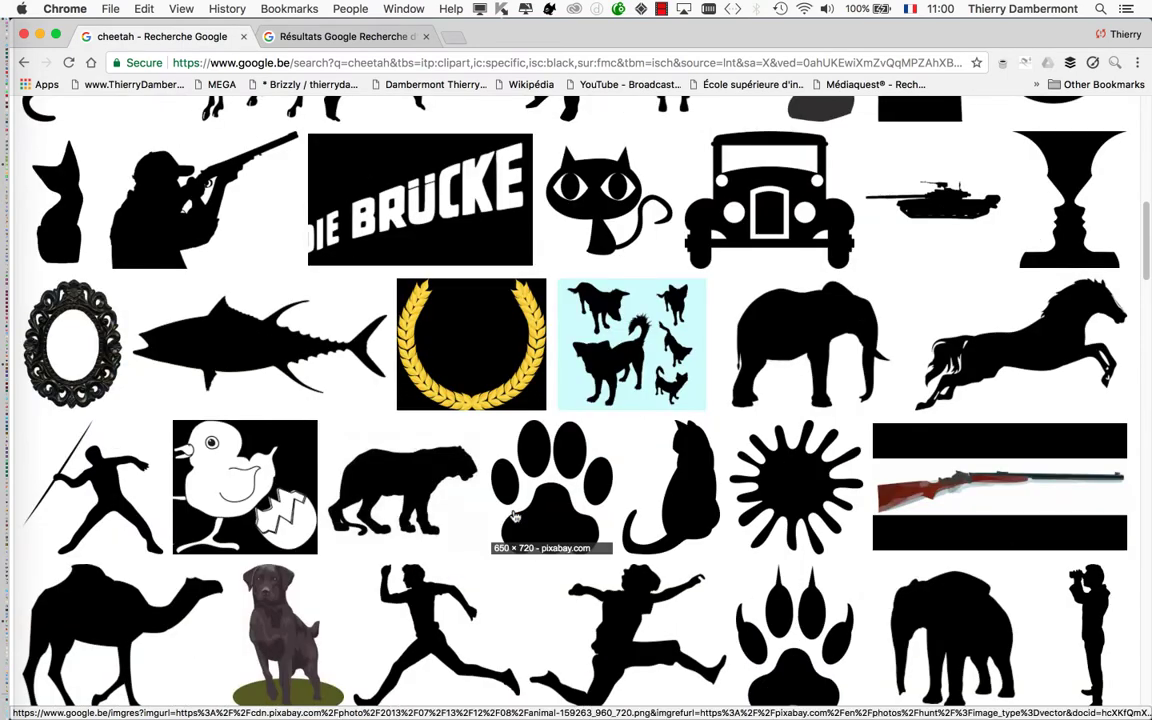
scroll(515, 515, "up", 15)
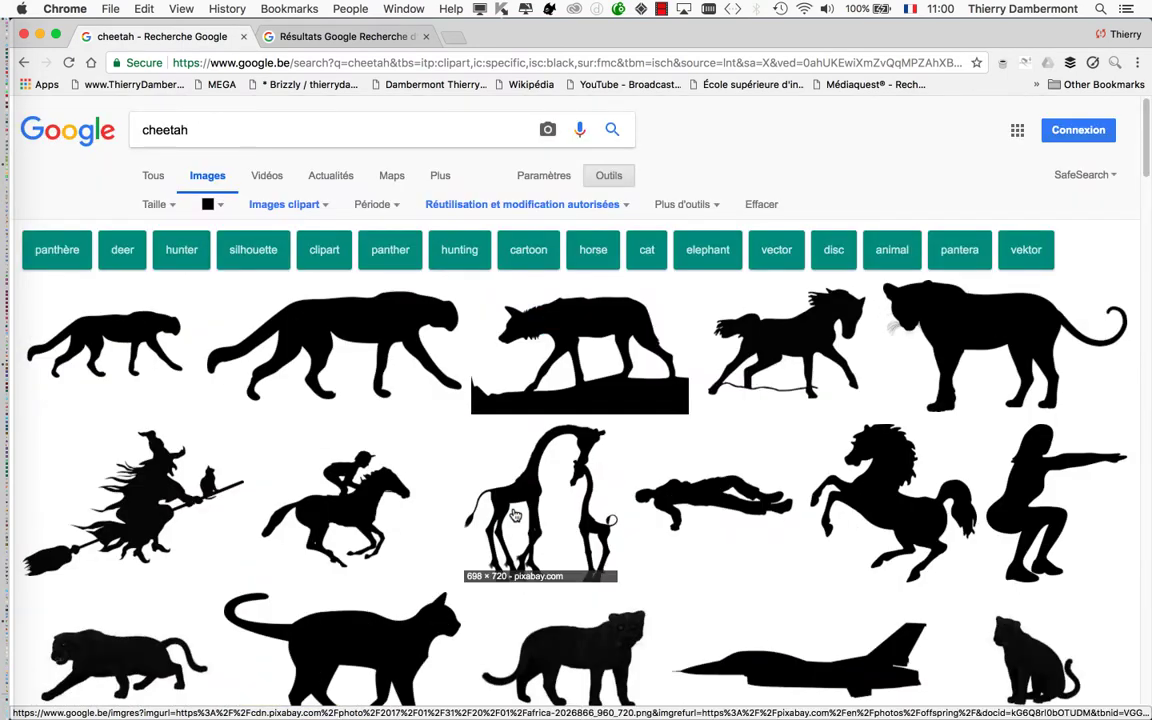
Save the opened cheetah silhouette image as silhouette-of-a-cheetah-pv.png in the premier jour AI folder.
left_click(349, 38)
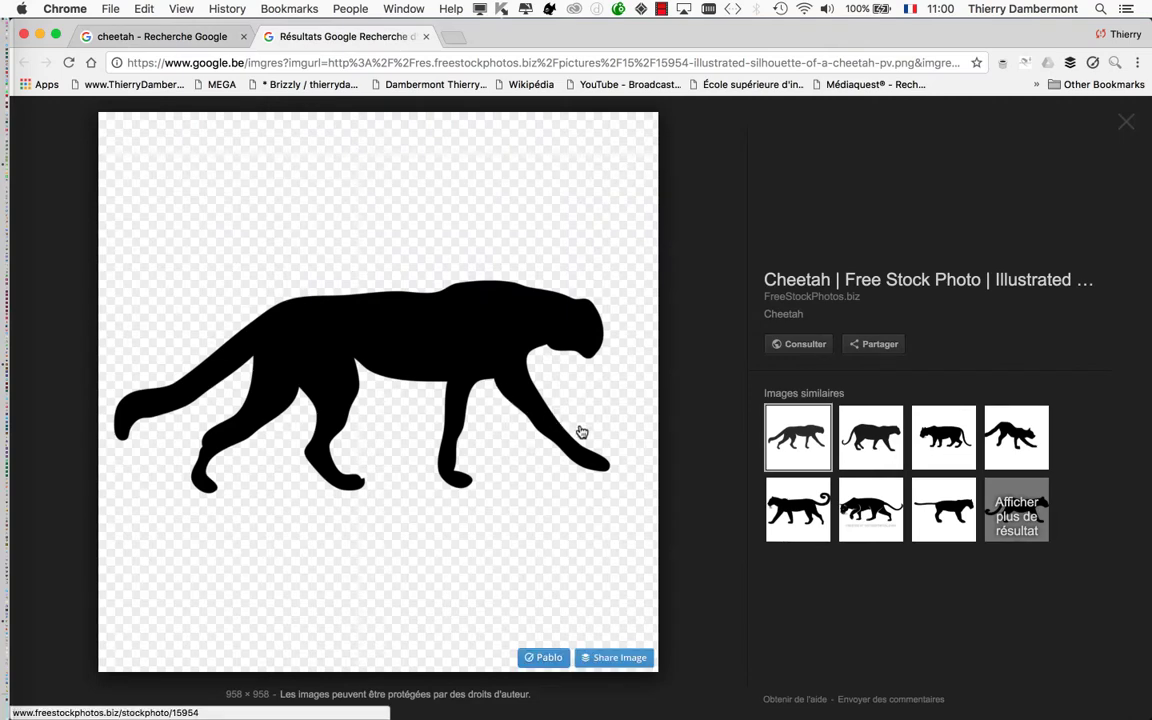
right_click(371, 329)
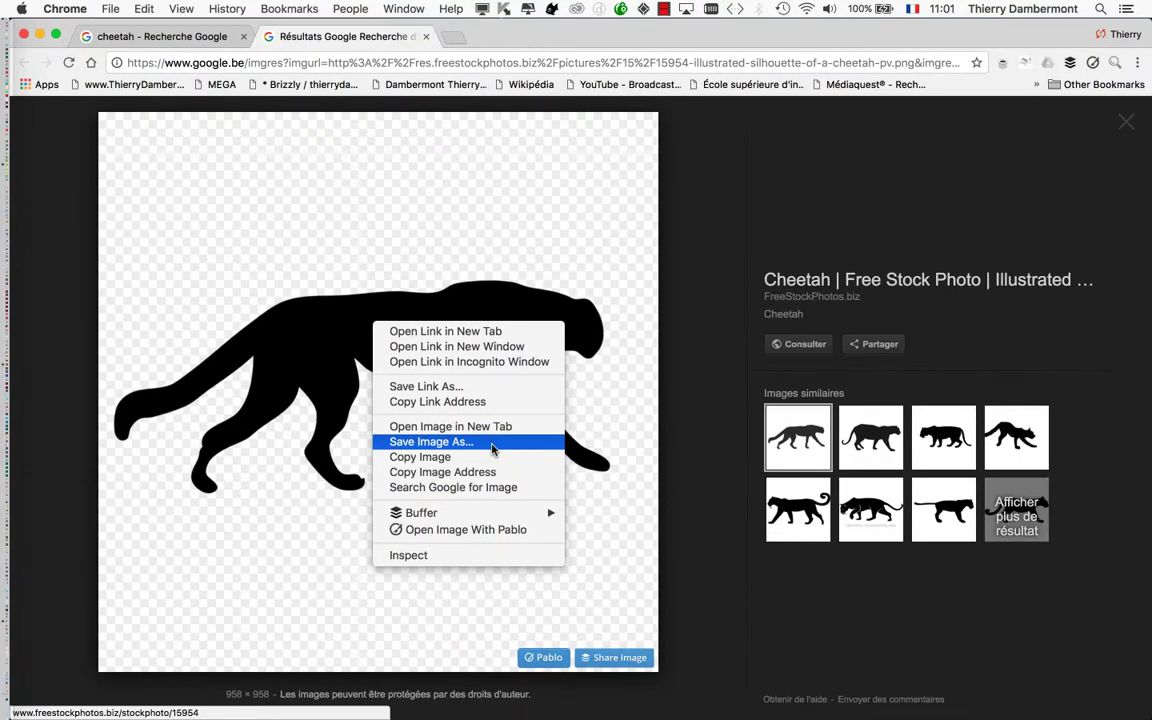
left_click(497, 455)
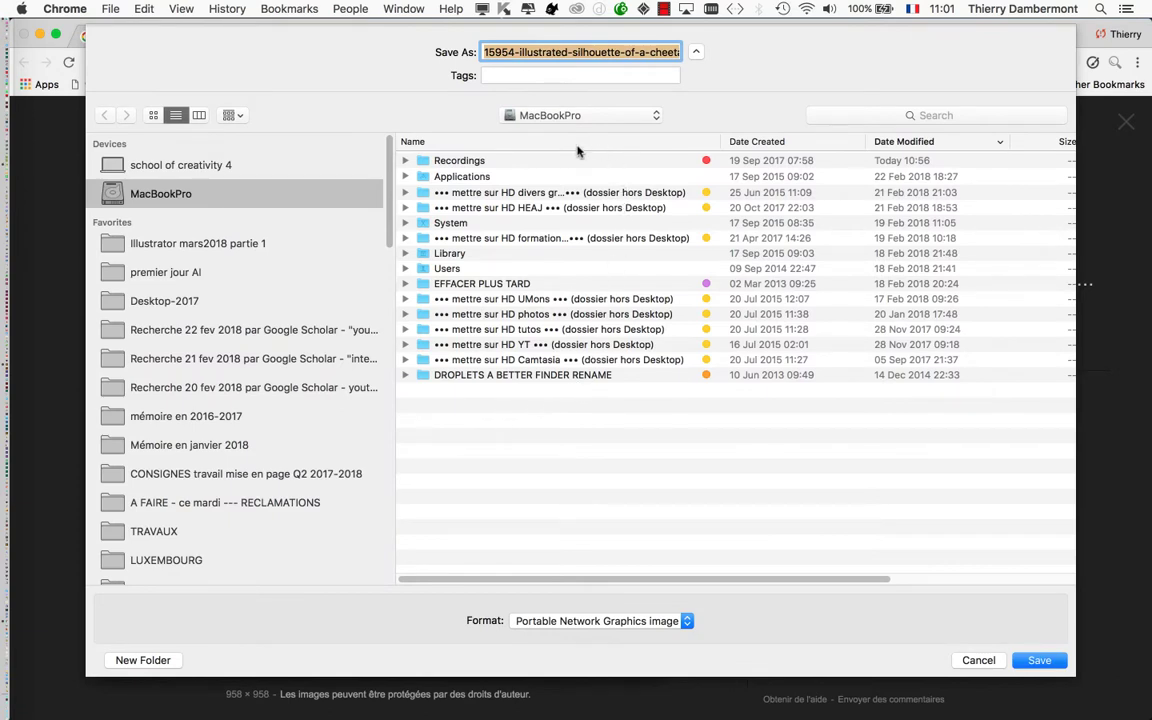
left_click(248, 278)
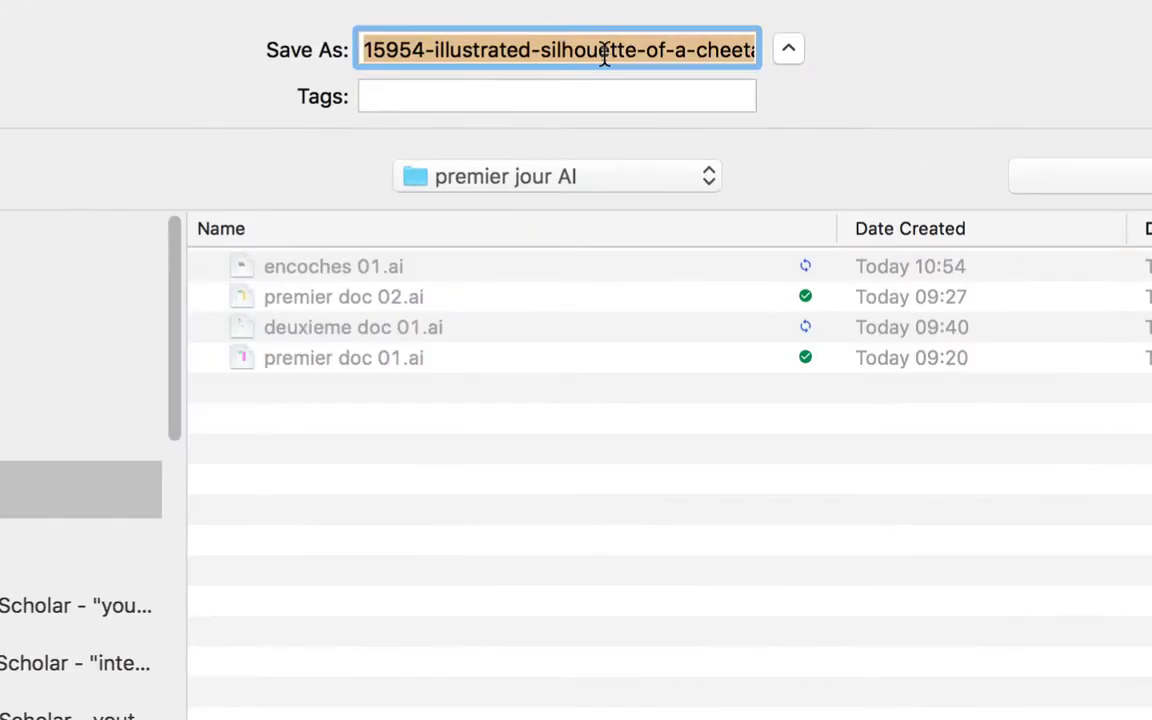
left_click(604, 50)
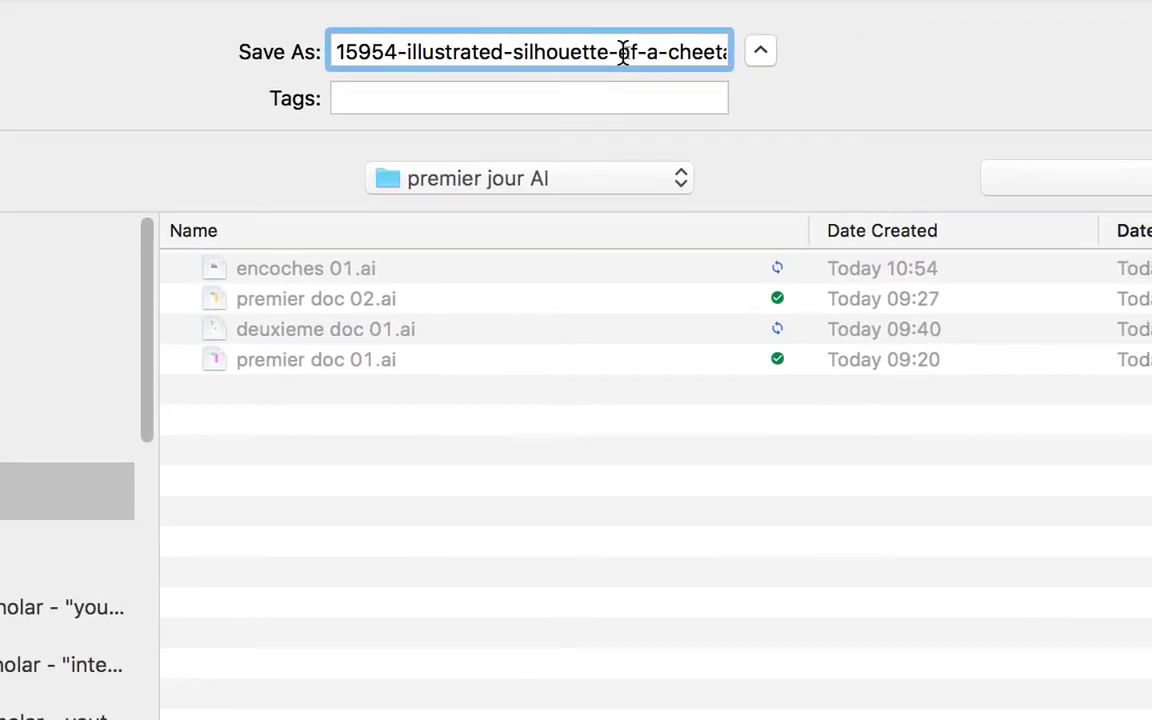
left_click_drag(513, 50, 498, 49)
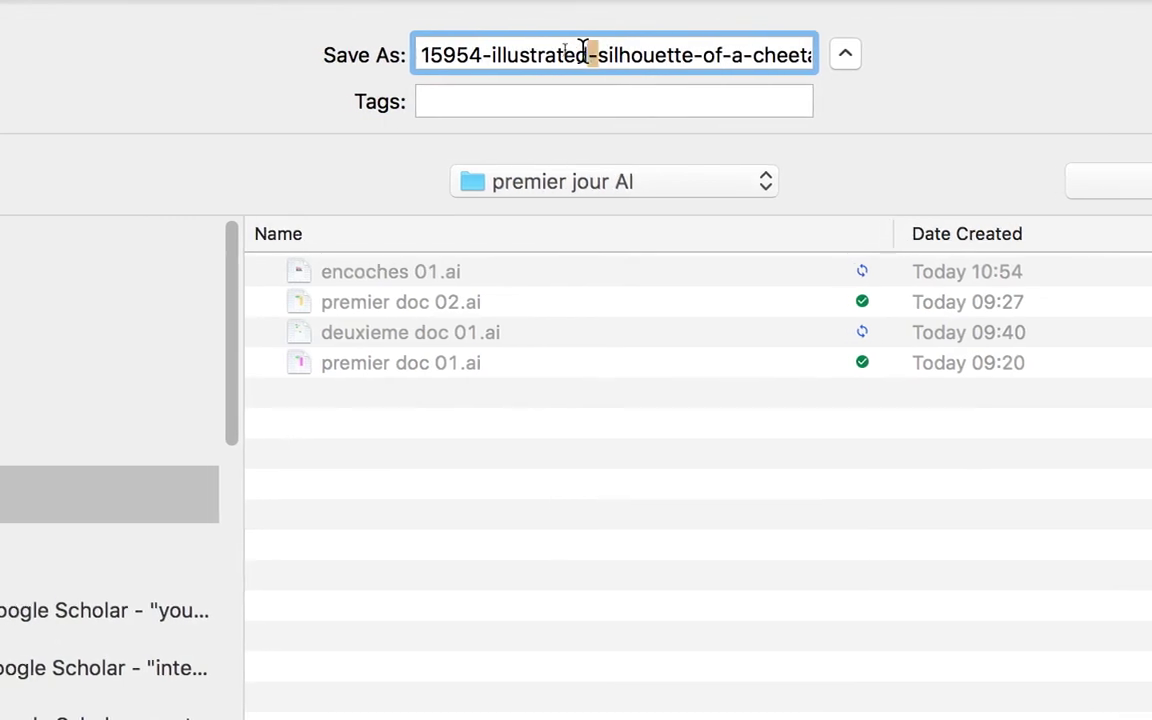
left_click_drag(584, 50, 530, 40)
key("BackSpace")
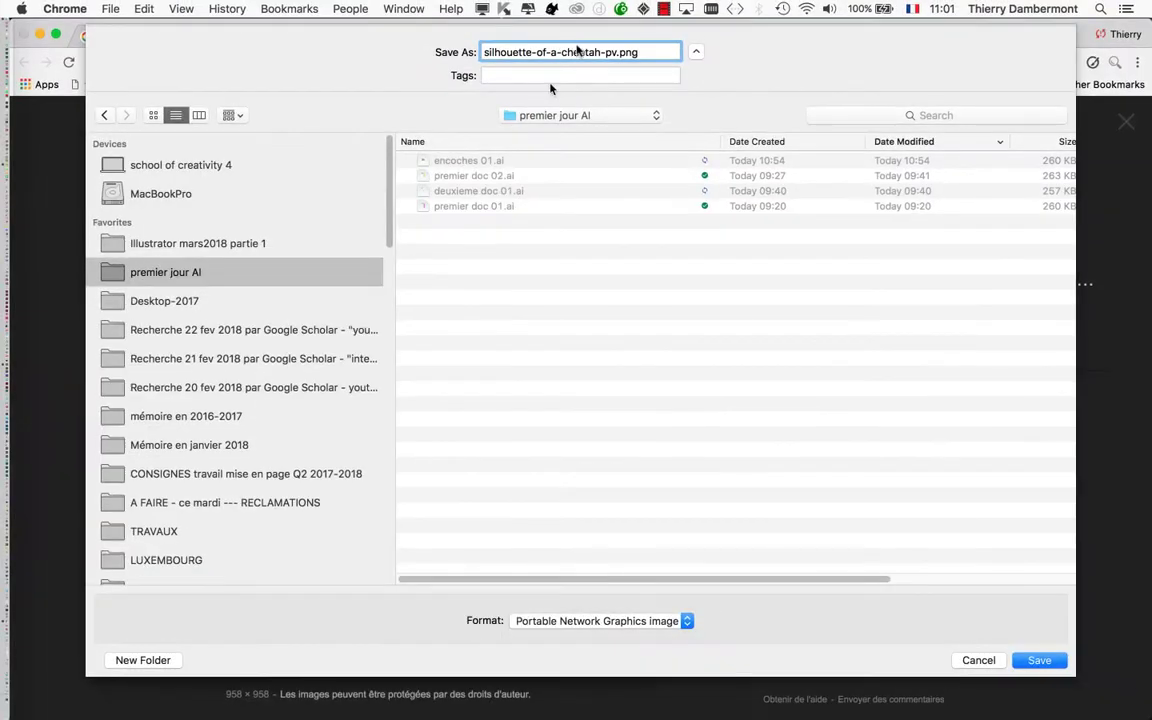
left_click(1024, 661)
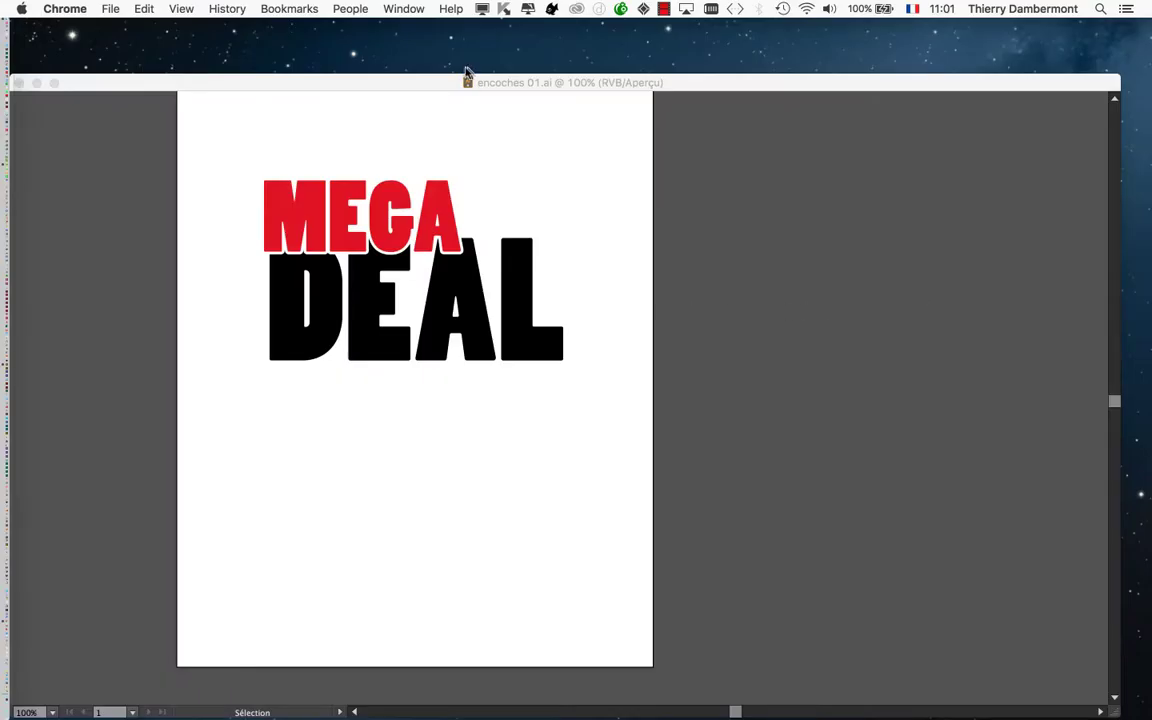
Switch to Illustrator and import silhouette-of-a-cheetah-pv.png from the premier jour AI folder into encoches 01.ai as a linked image.
left_click(470, 82)
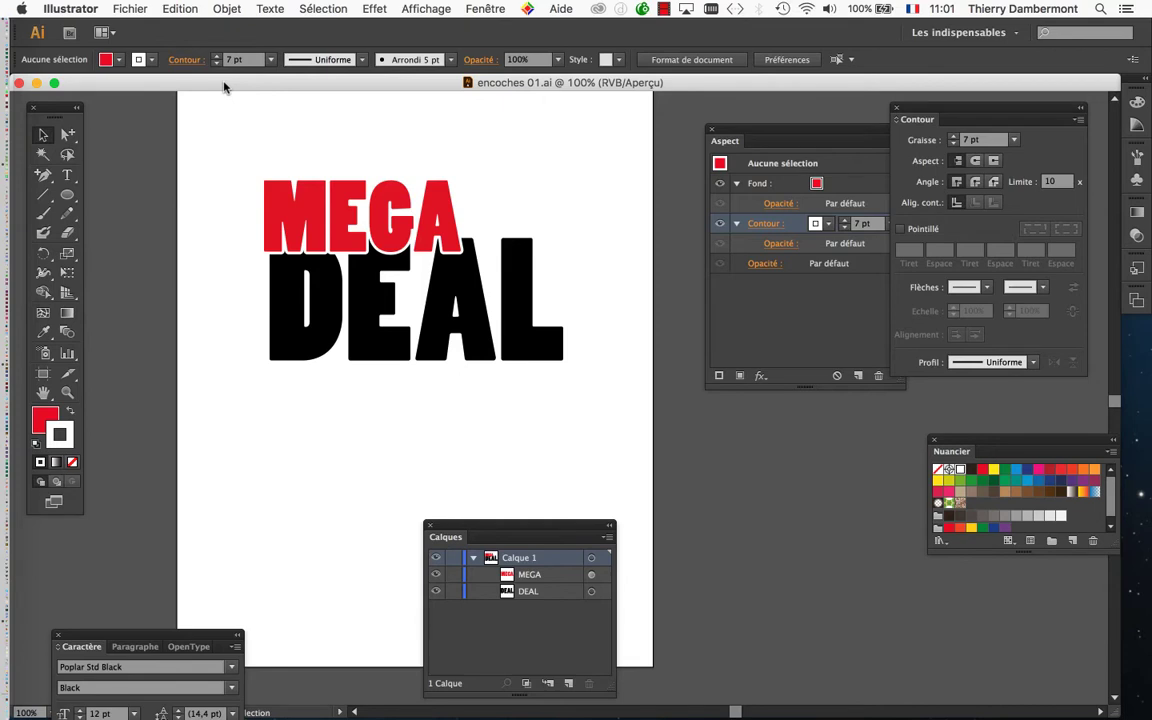
left_click(111, 7)
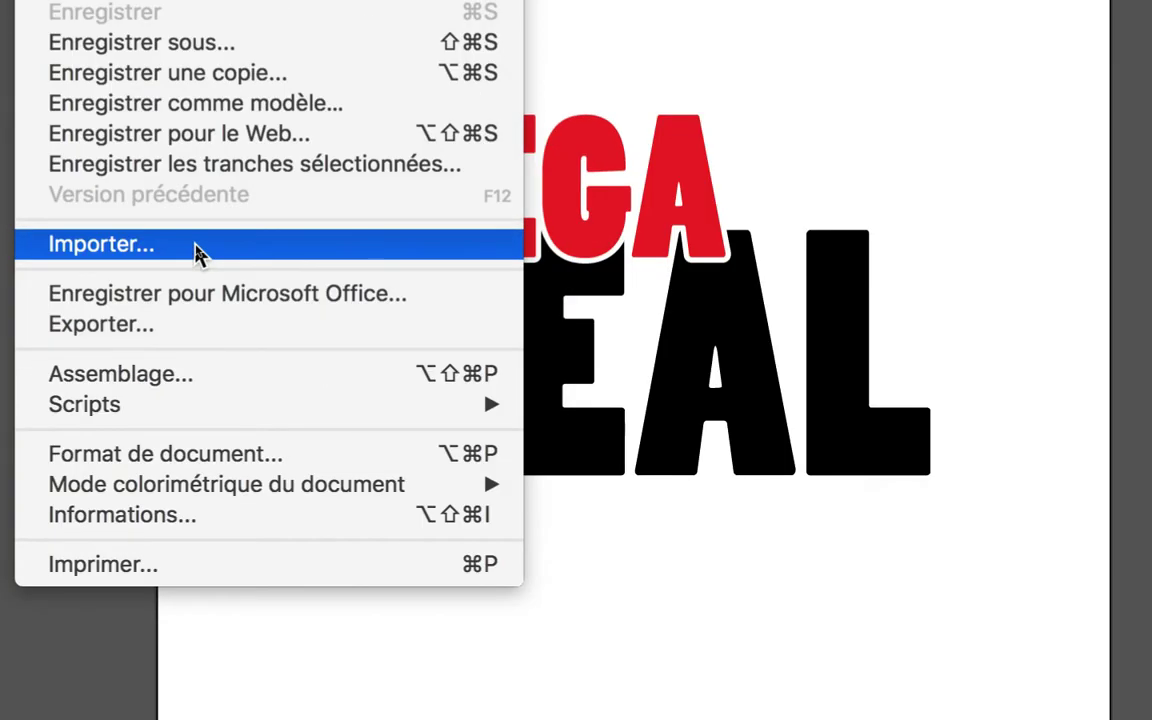
left_click(197, 253)
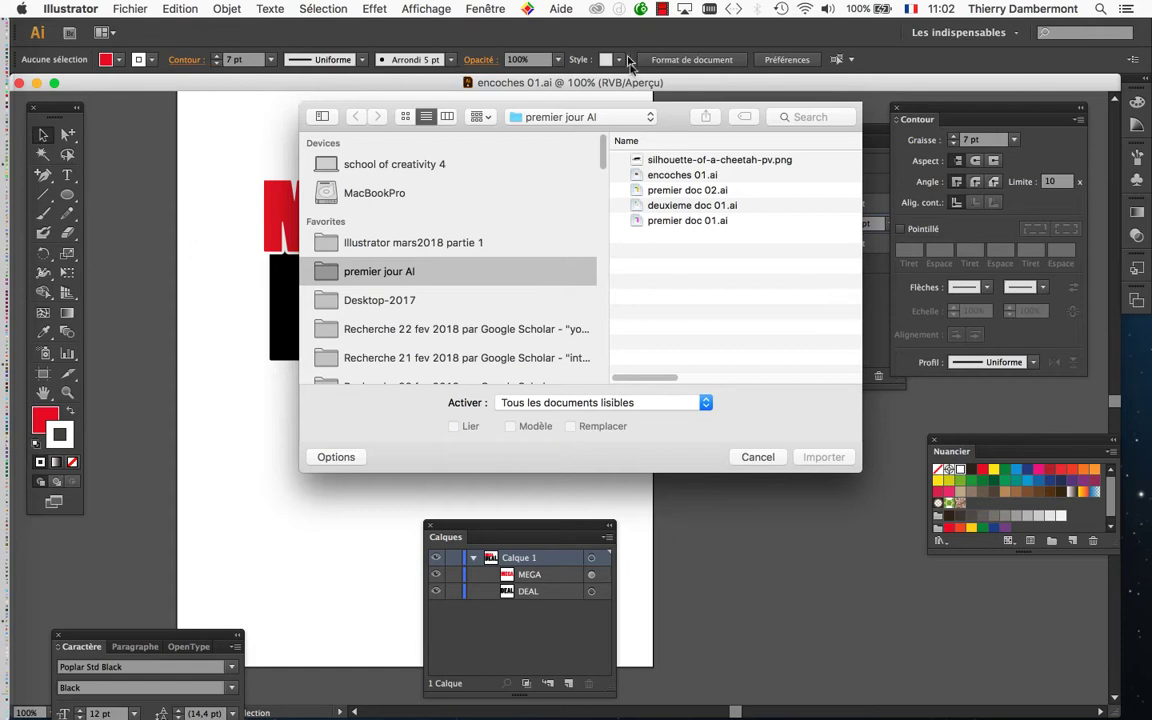
left_click_drag(601, 110, 446, 121)
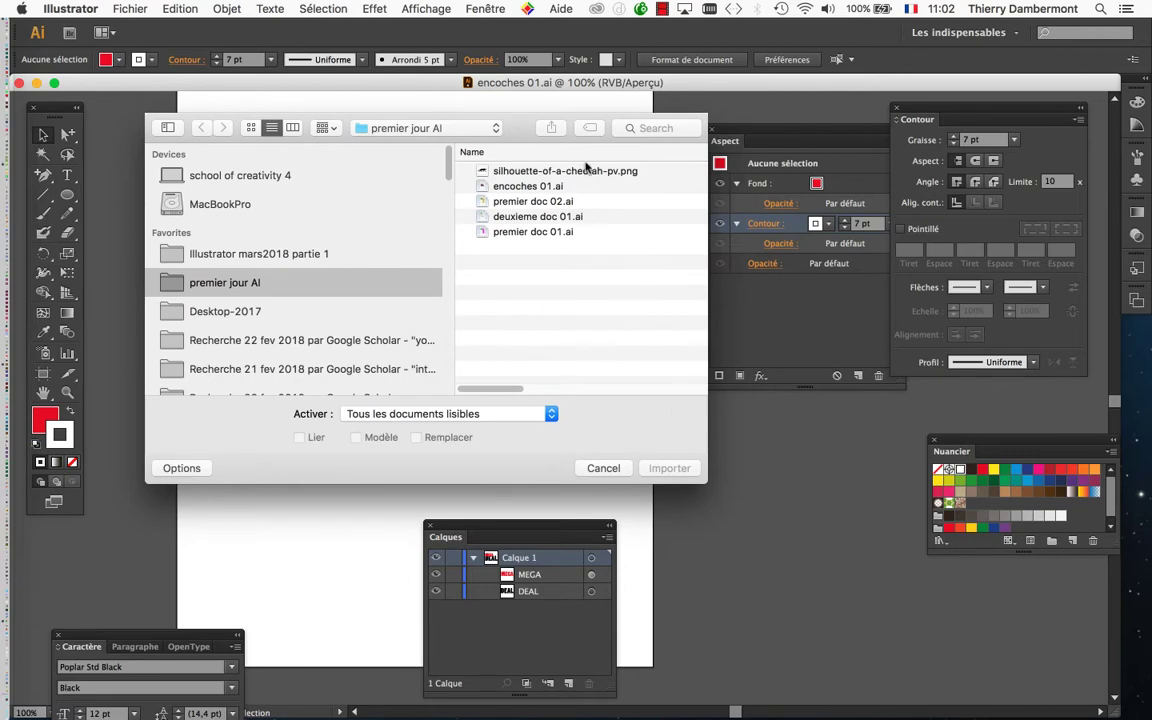
left_click(646, 172)
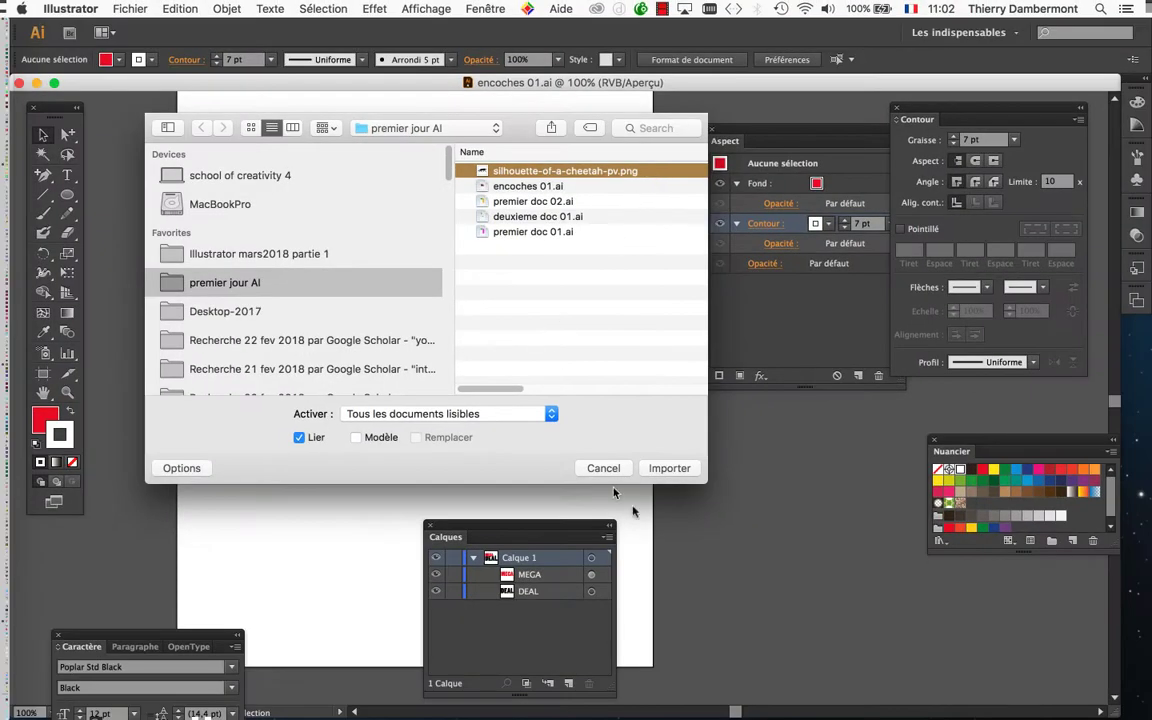
left_click(668, 468)
Move the Calques panel off the artwork and close the Aspect panel to clear the view of the imported cheetah.
key("super+minus")
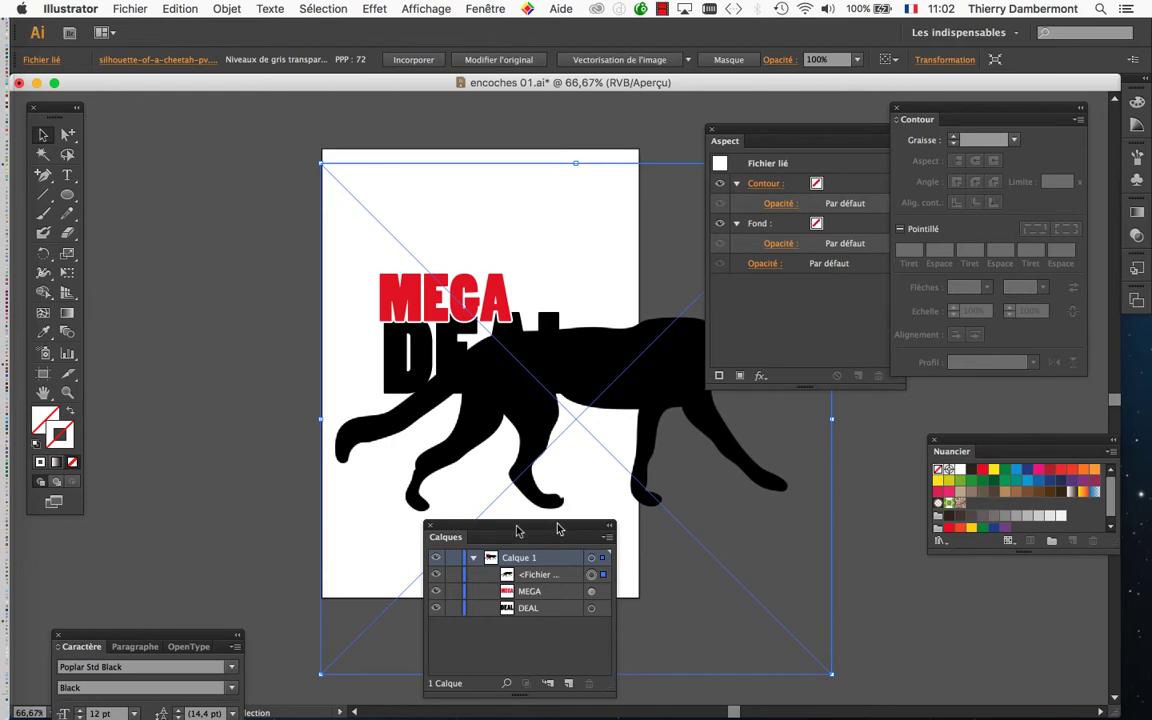
left_click_drag(558, 528, 207, 523)
left_click(713, 131)
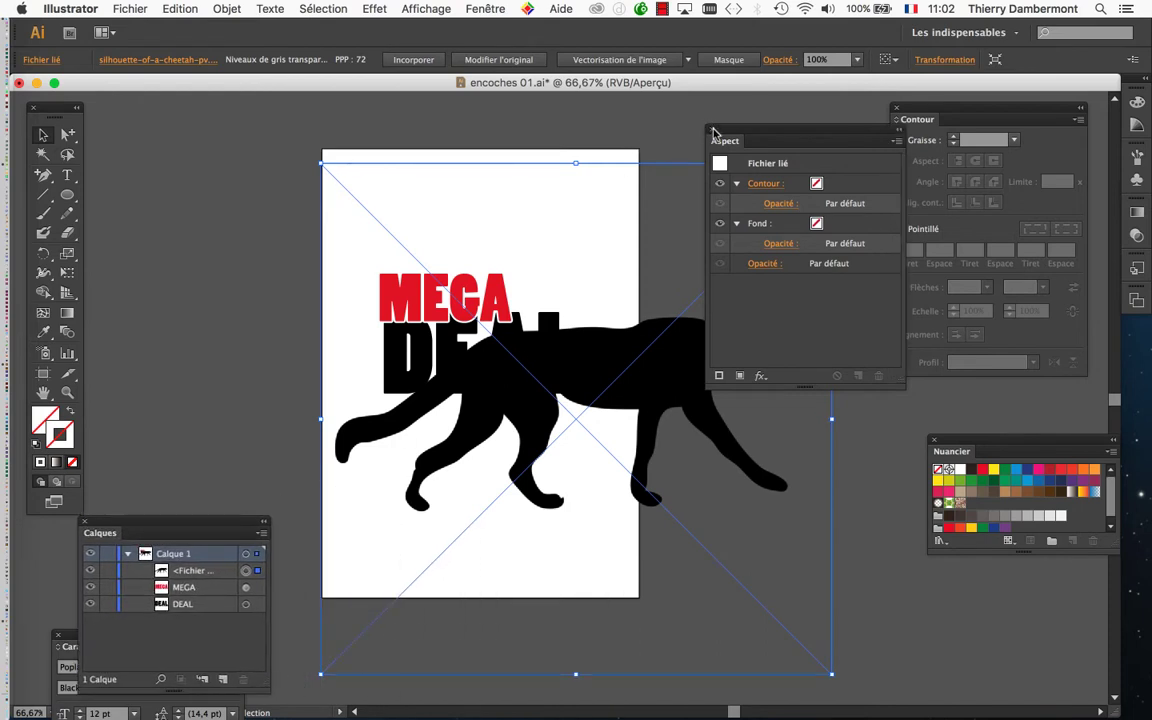
Scale the cheetah image down proportionally with Free Transform until it fits on the artboard, at about 161 PPP.
key("space")
left_click_drag(576, 277, 578, 230)
left_click(68, 272)
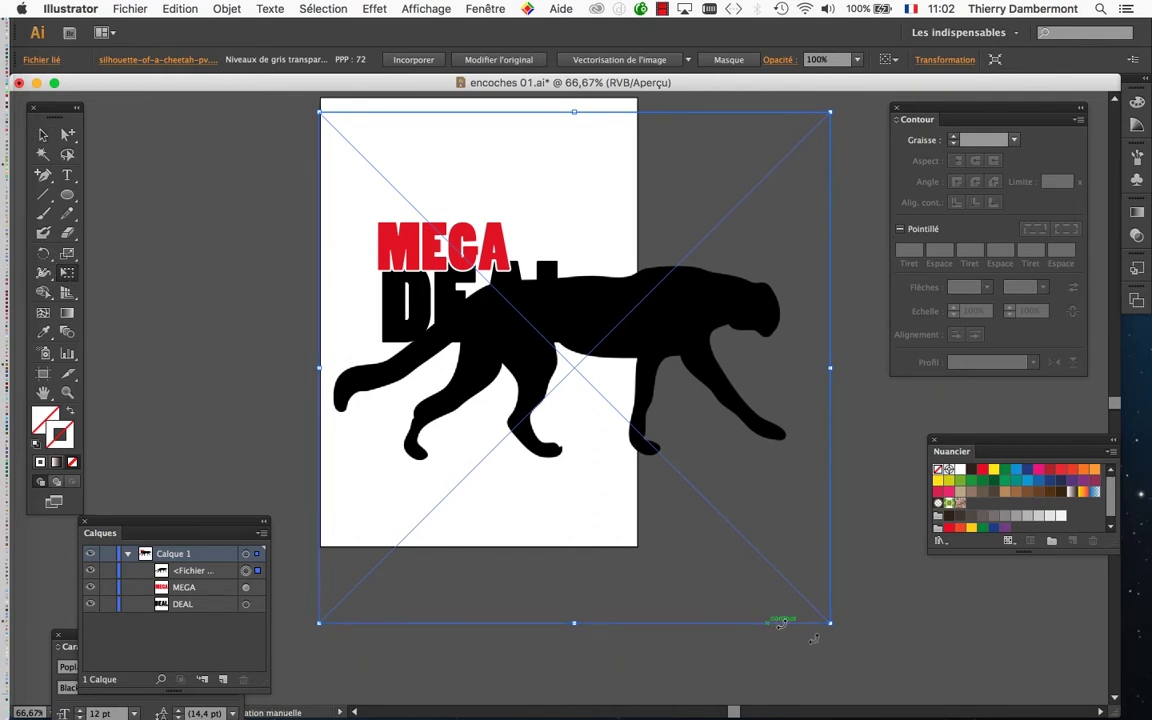
left_click_drag(830, 623, 547, 339)
key("super+1")
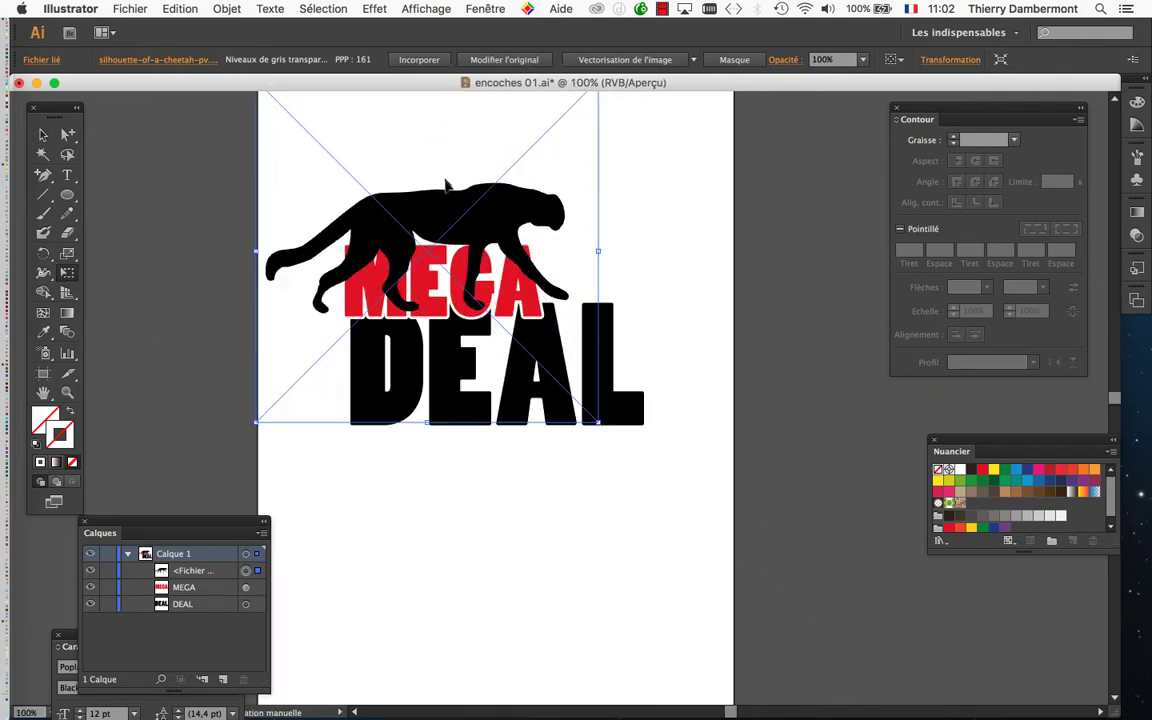
Position the cheetah over the lower part of the word DEAL and shrink it to about the word's width, about 182 PPP.
key("super+plus")
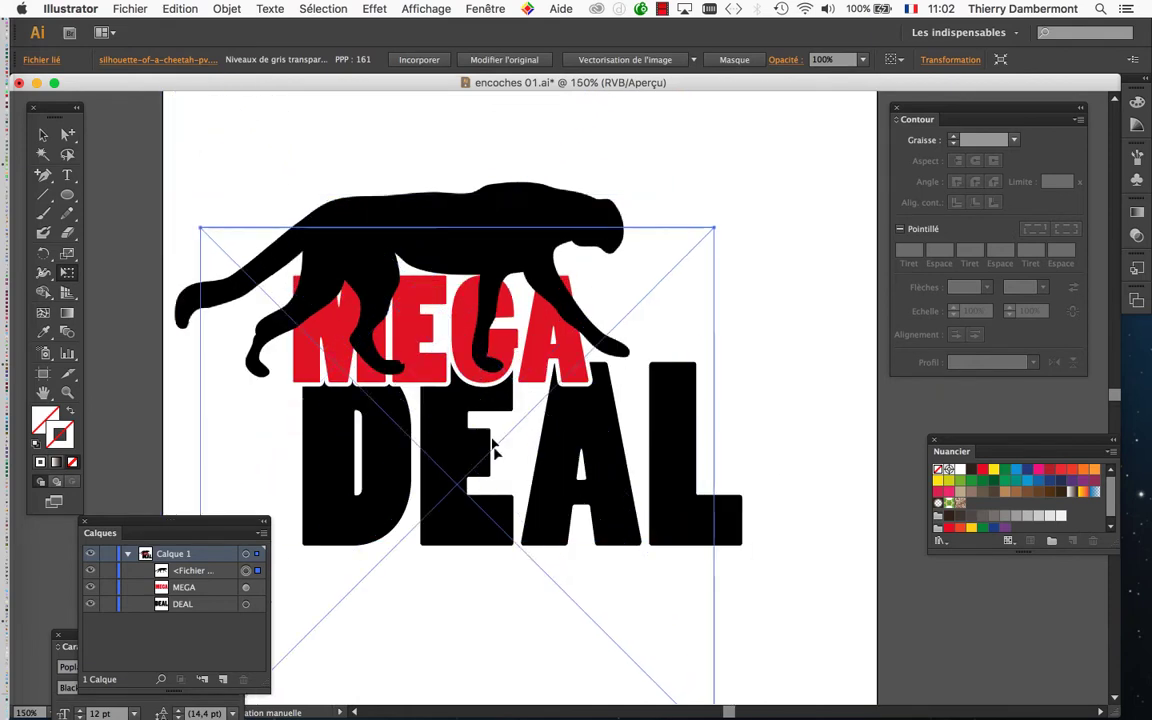
left_click_drag(493, 447, 537, 470)
key("super+minus")
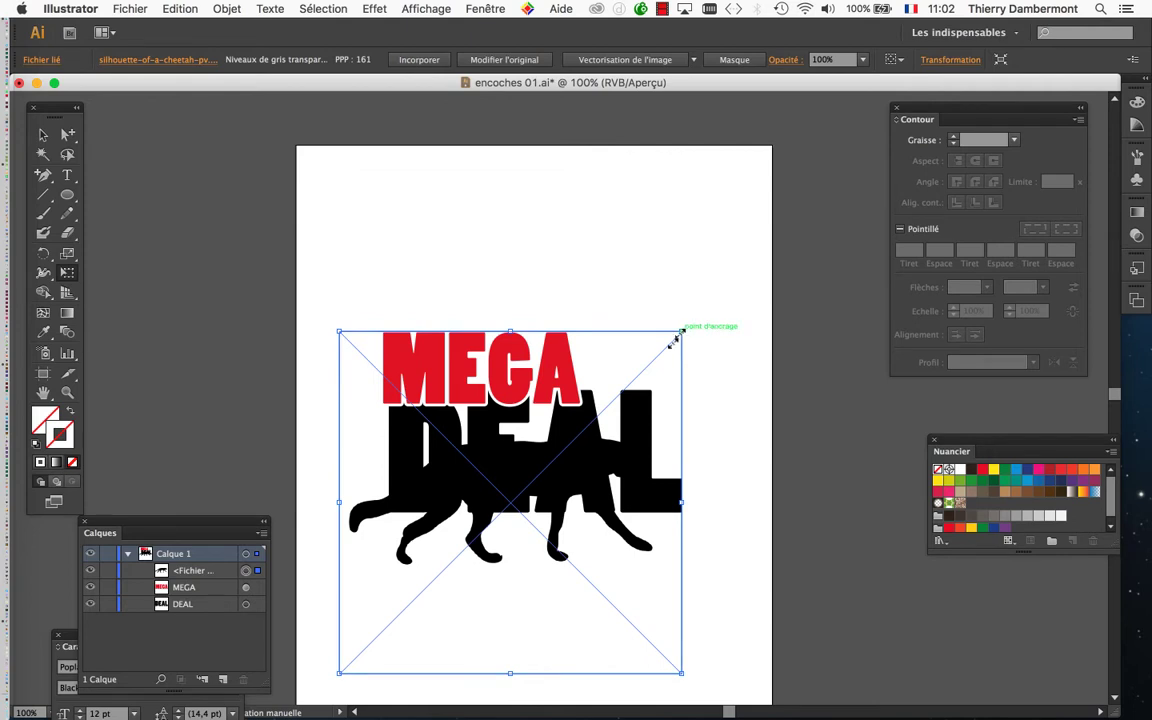
left_click_drag(682, 332, 642, 371)
left_click_drag(537, 490, 579, 486)
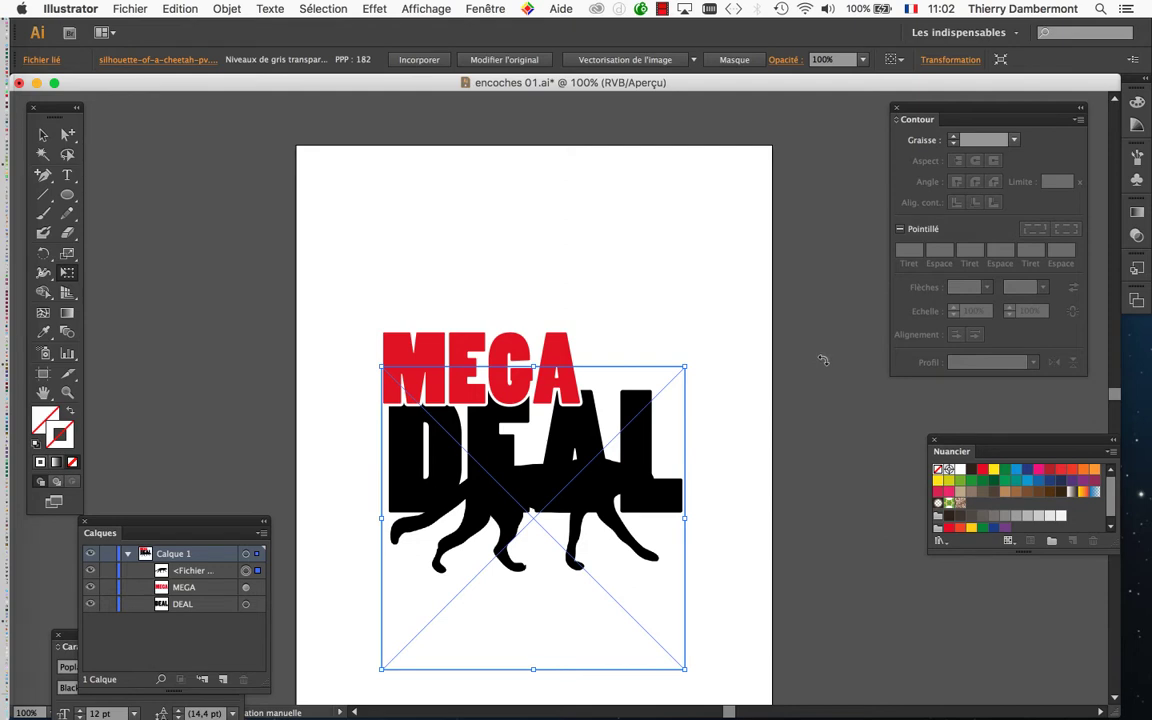
Examine the edge of the cheetah's front leg up close, at up to 6400% magnification.
key("super+t")
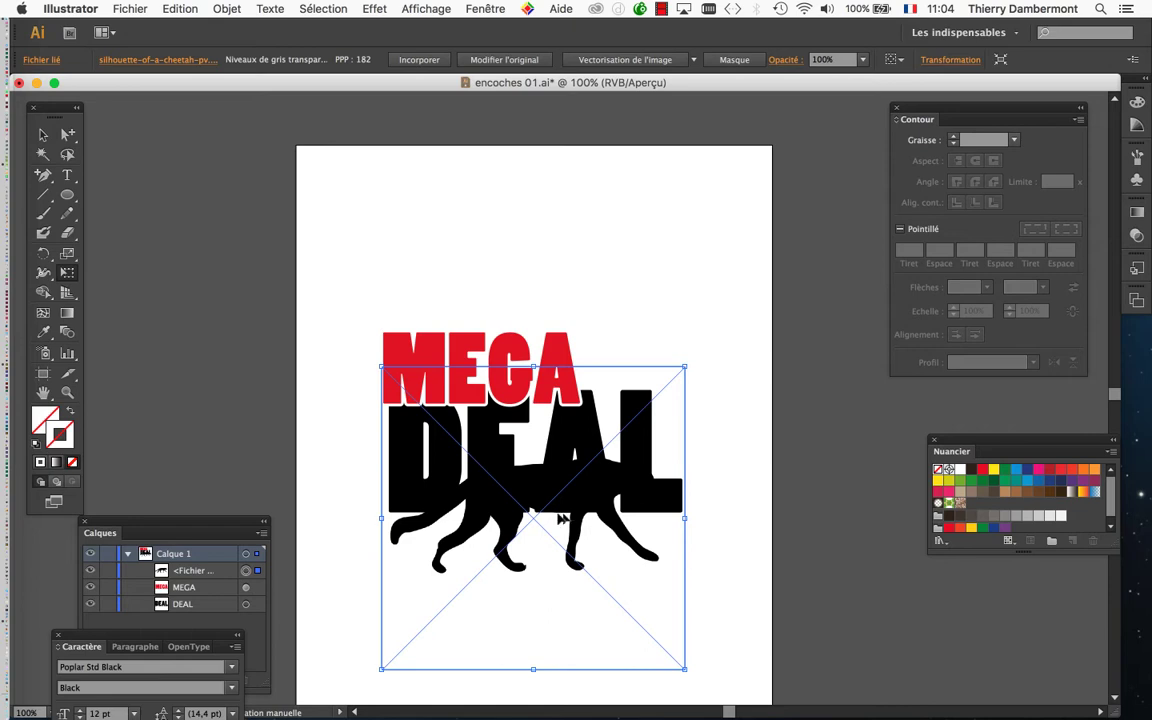
scroll(561, 516, "up", 2)
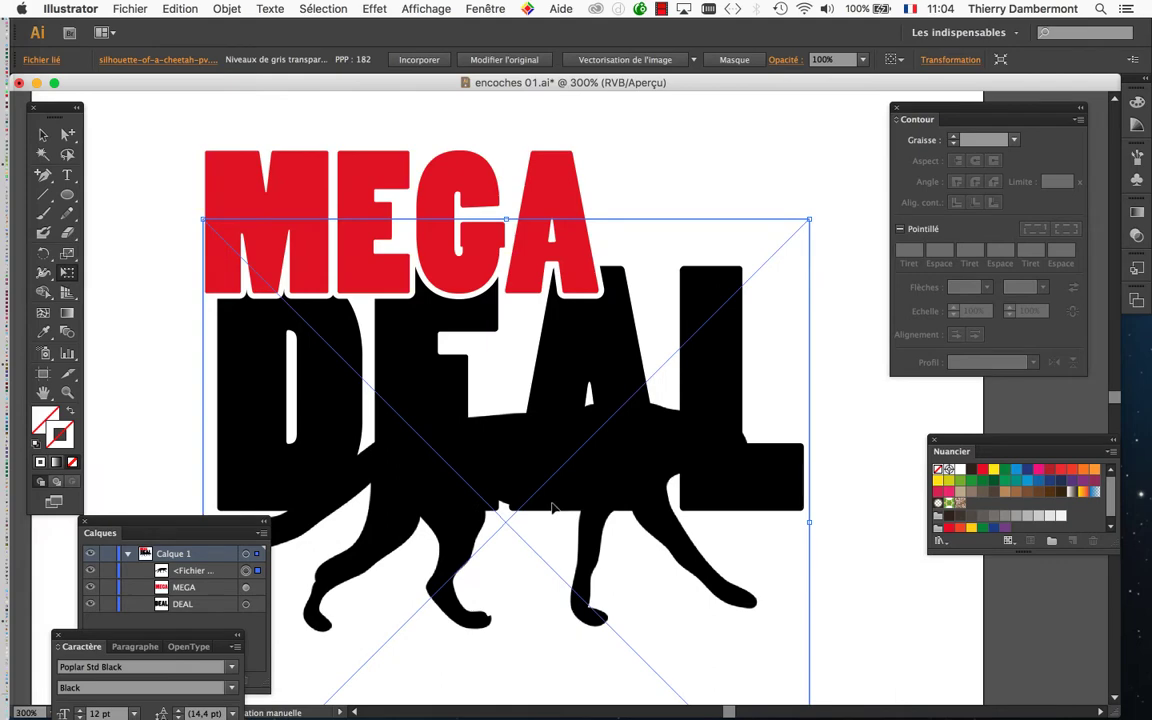
scroll(500, 455, "up", 1)
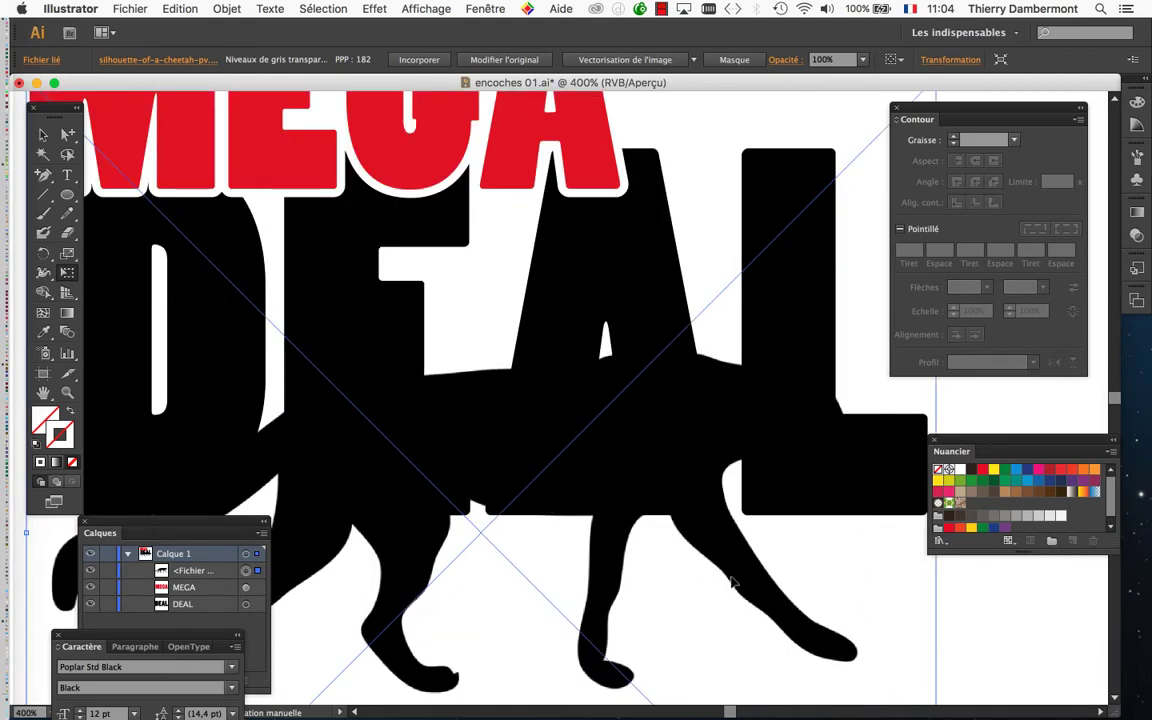
scroll(828, 575, "up", 7)
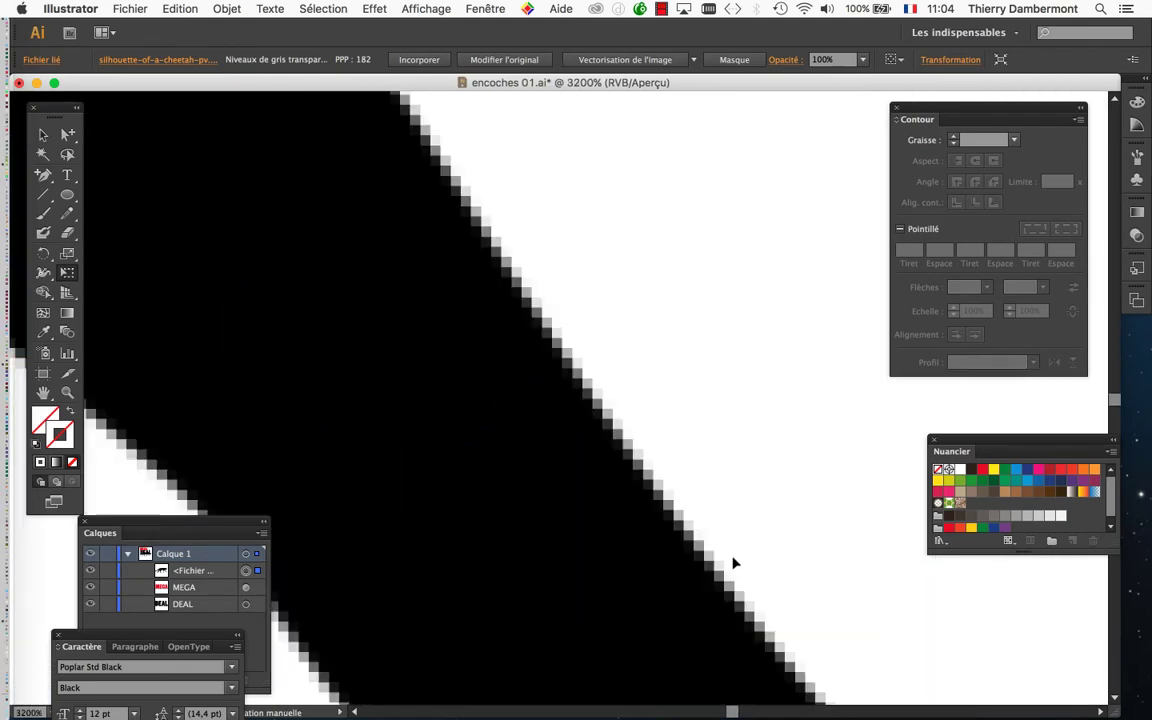
scroll(733, 561, "up", 2)
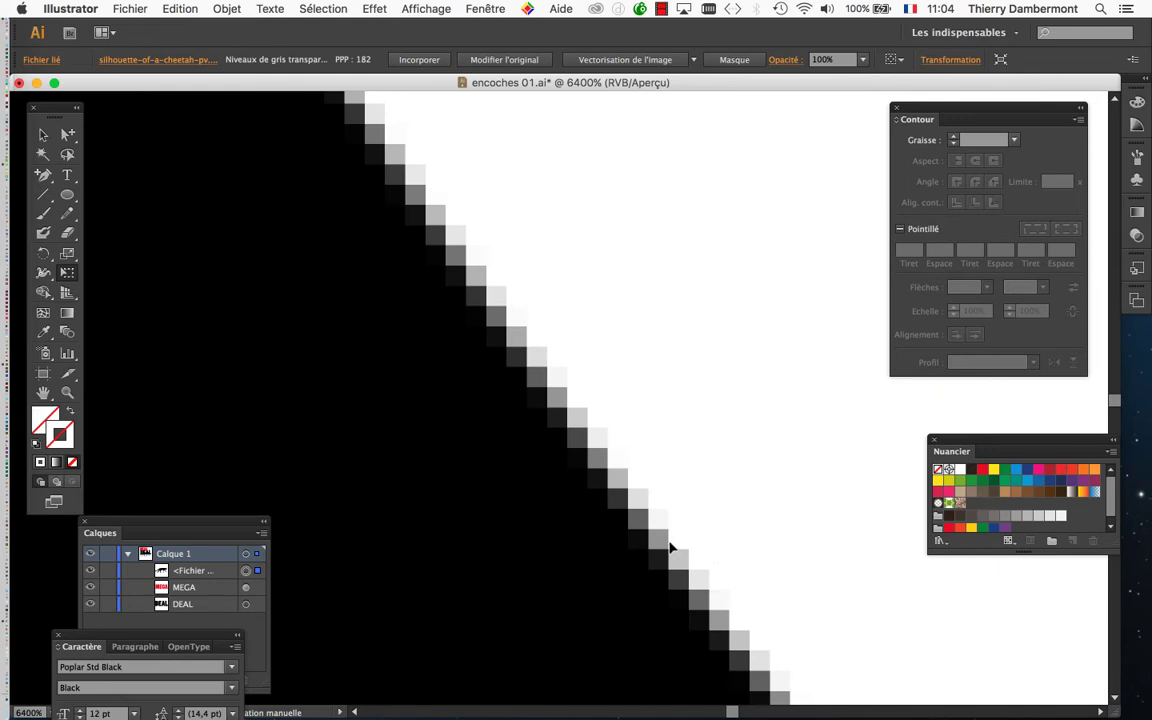
scroll(670, 547, "down", 6)
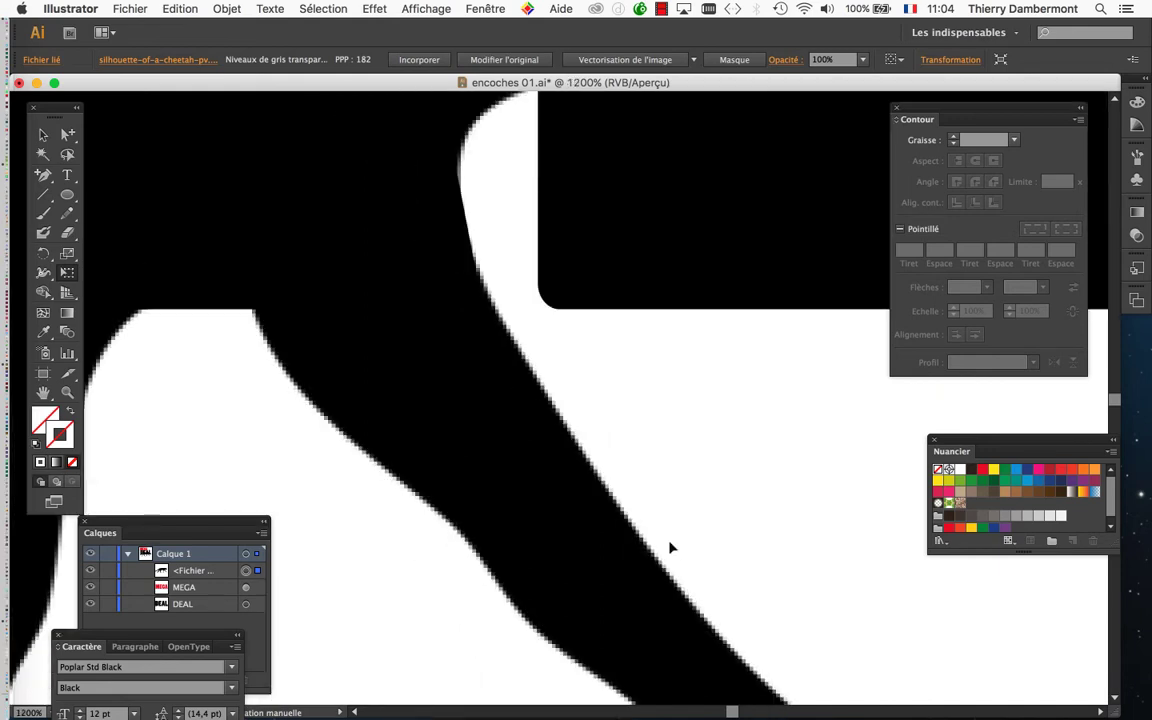
scroll(670, 547, "down", 1)
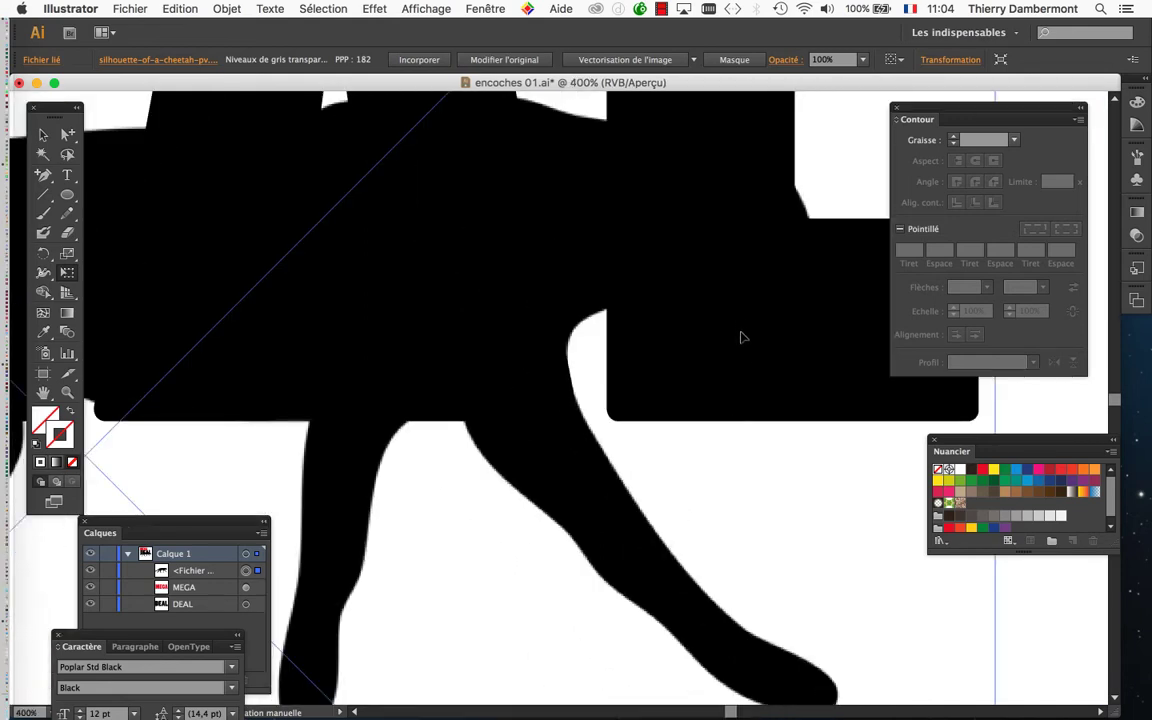
scroll(743, 338, "down", 1)
Examine the edges of the red letter A in MEGA at up to 6400% magnification, for comparison with the cheetah image.
scroll(744, 310, "up", 5)
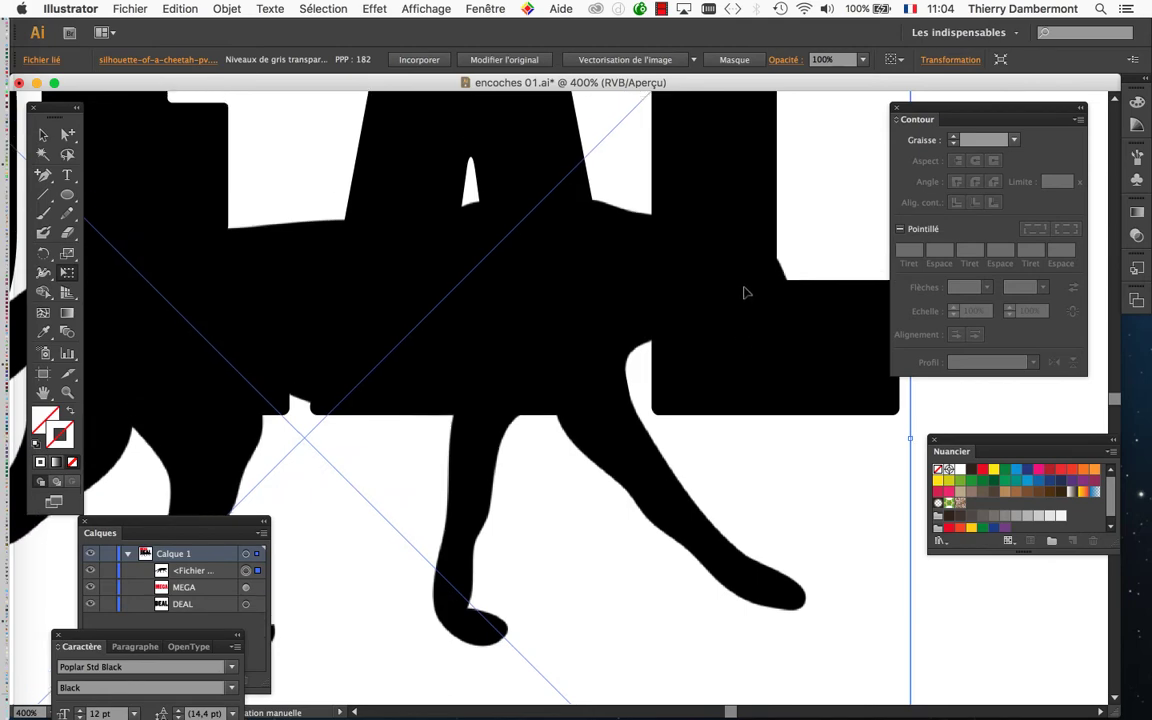
scroll(720, 290, "up", 5)
scroll(487, 315, "up", 3)
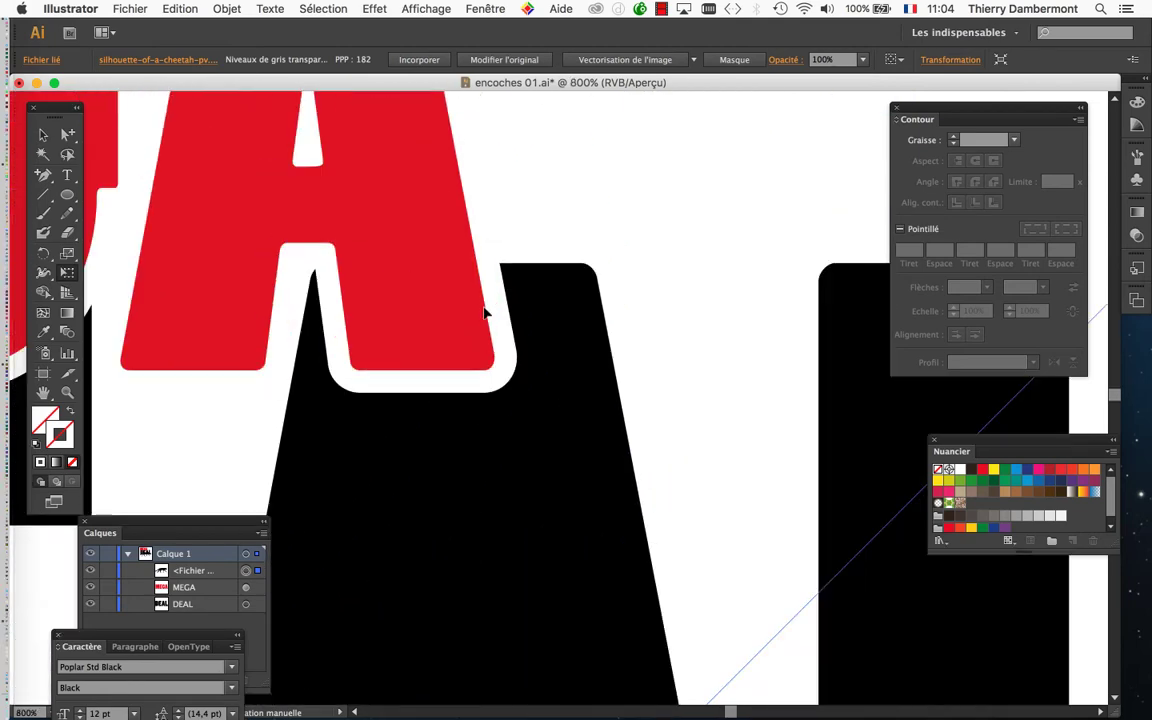
scroll(487, 324, "up", 2)
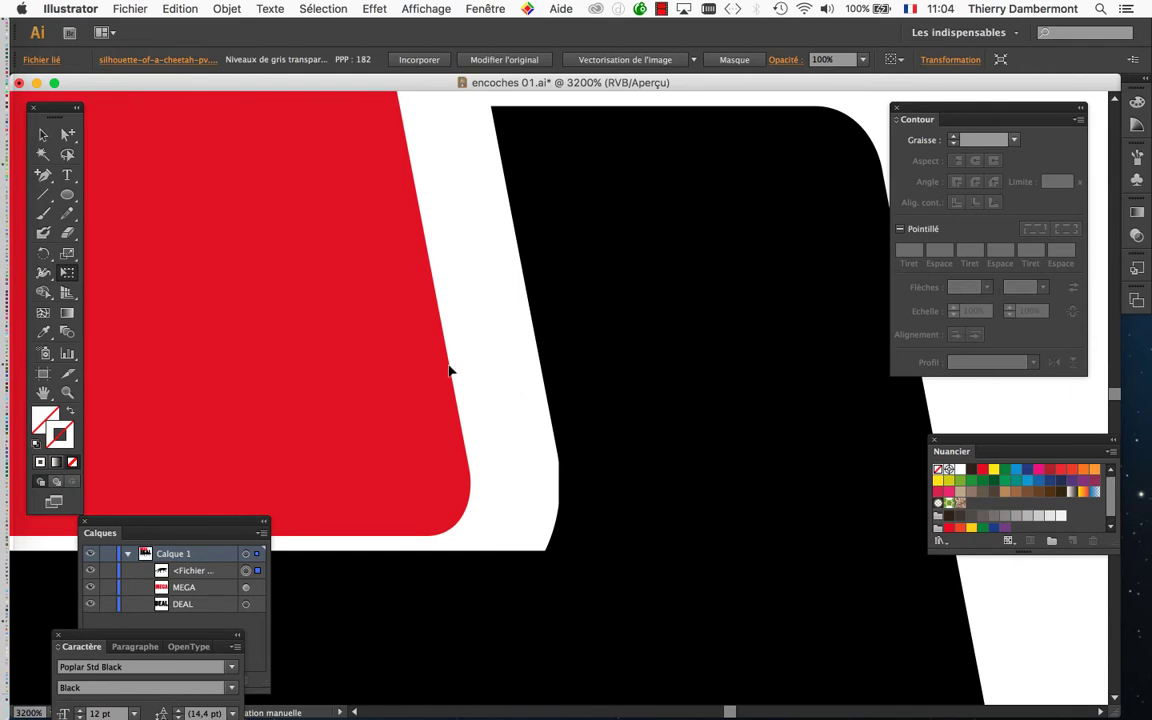
scroll(450, 368, "up", 2)
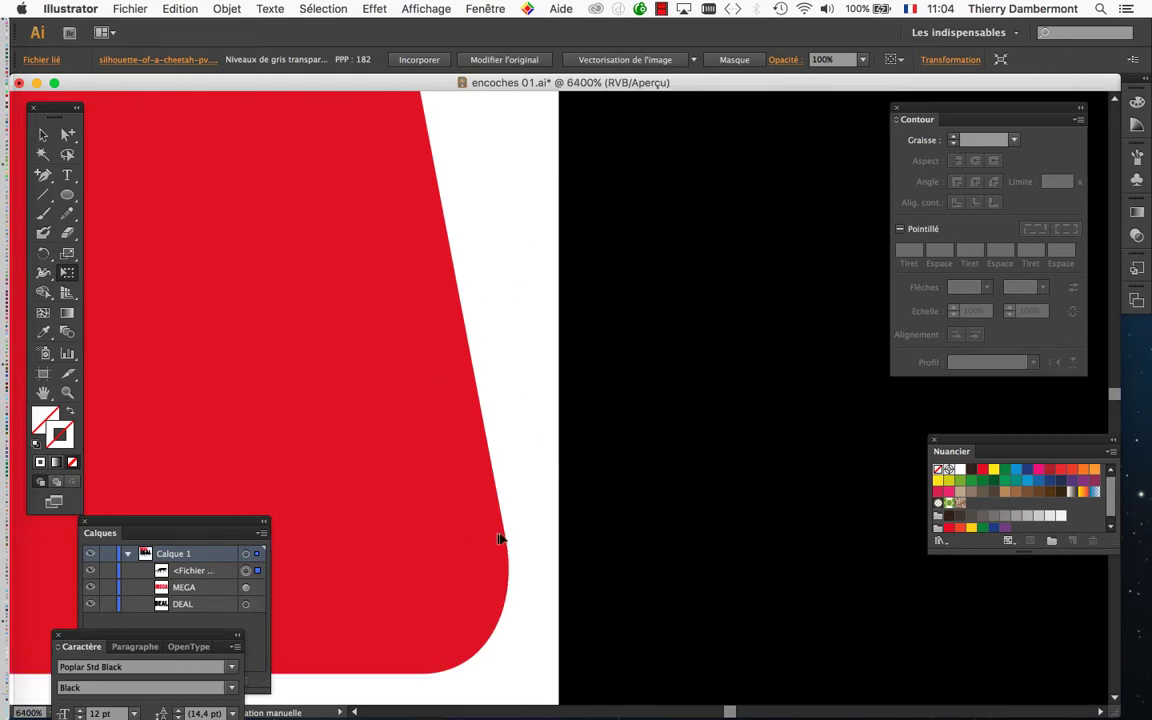
scroll(502, 538, "down", 4)
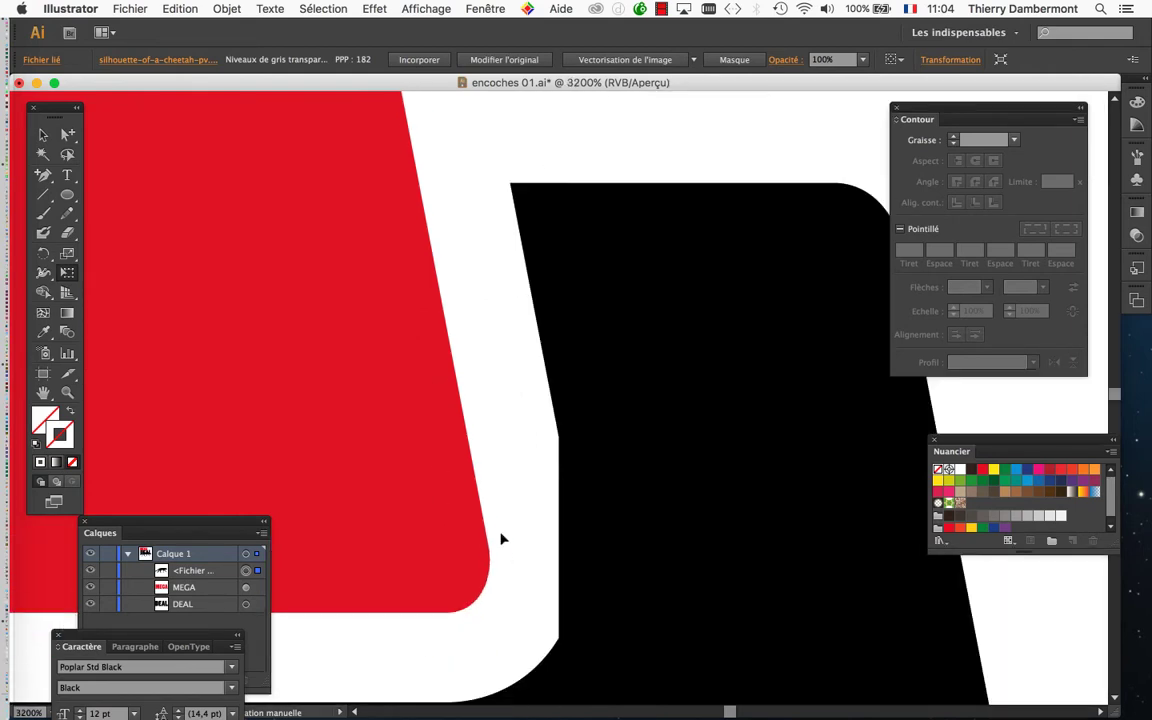
scroll(502, 538, "down", 4)
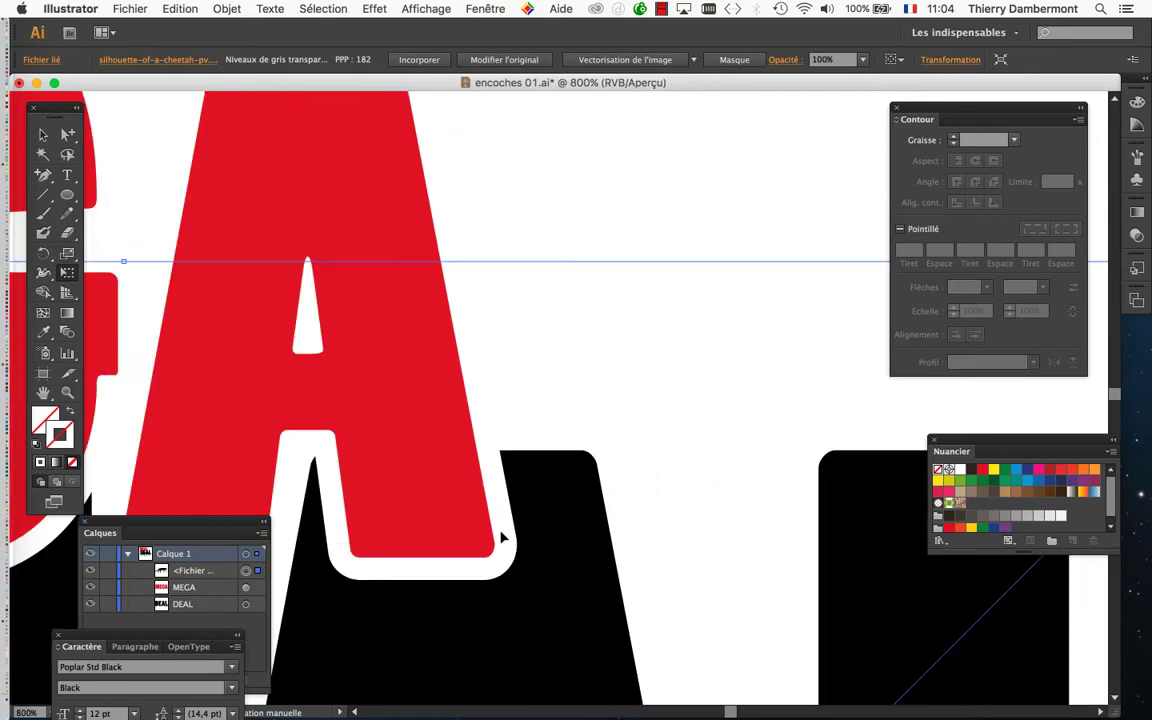
scroll(502, 538, "down", 2)
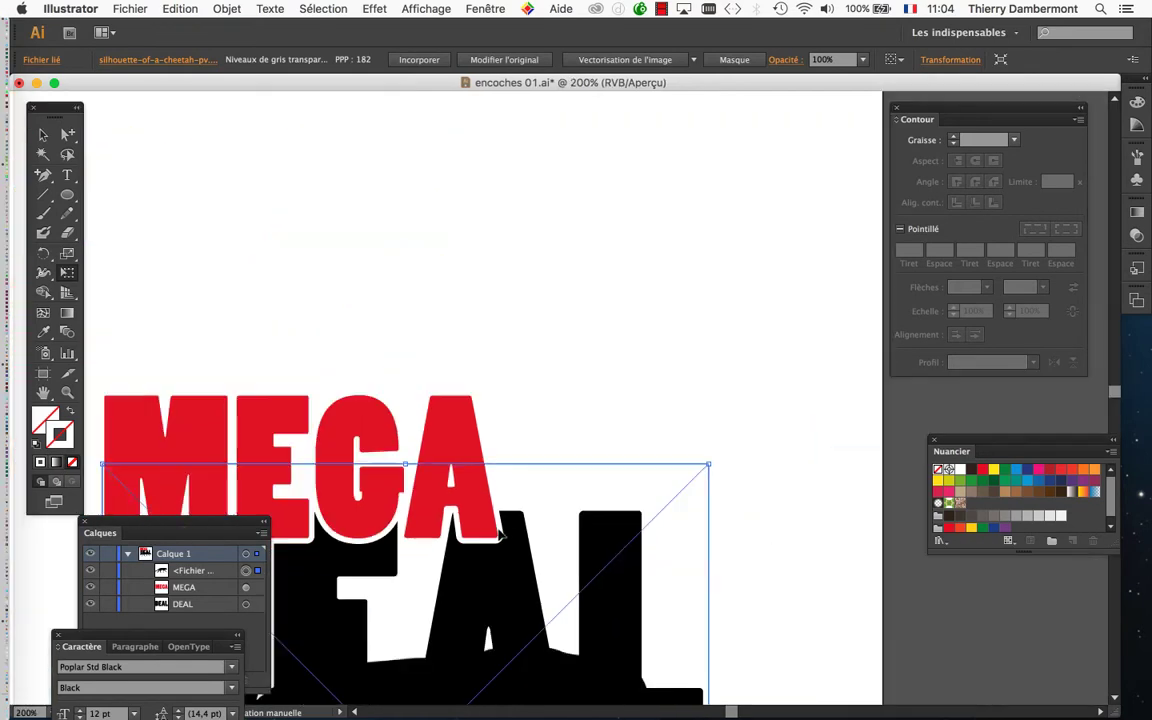
Examine the edge of the cheetah's front paw up close, then return to a view of the whole composition.
scroll(512, 570, "down", 3)
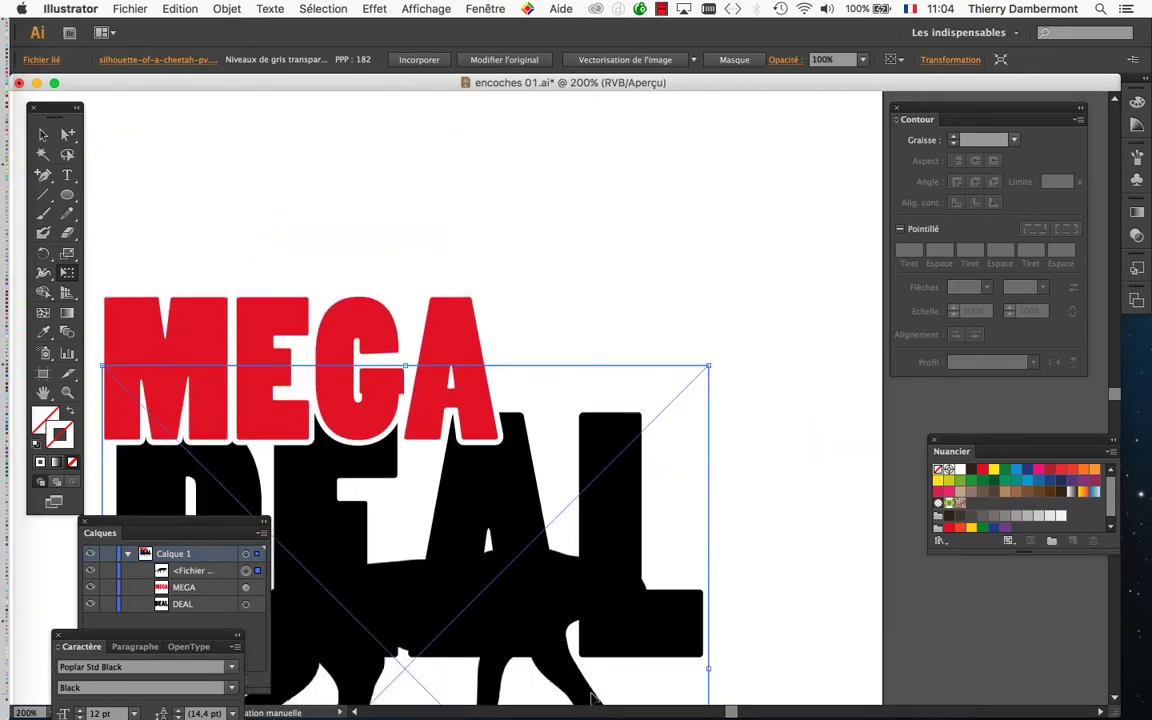
scroll(660, 690, "down", 2)
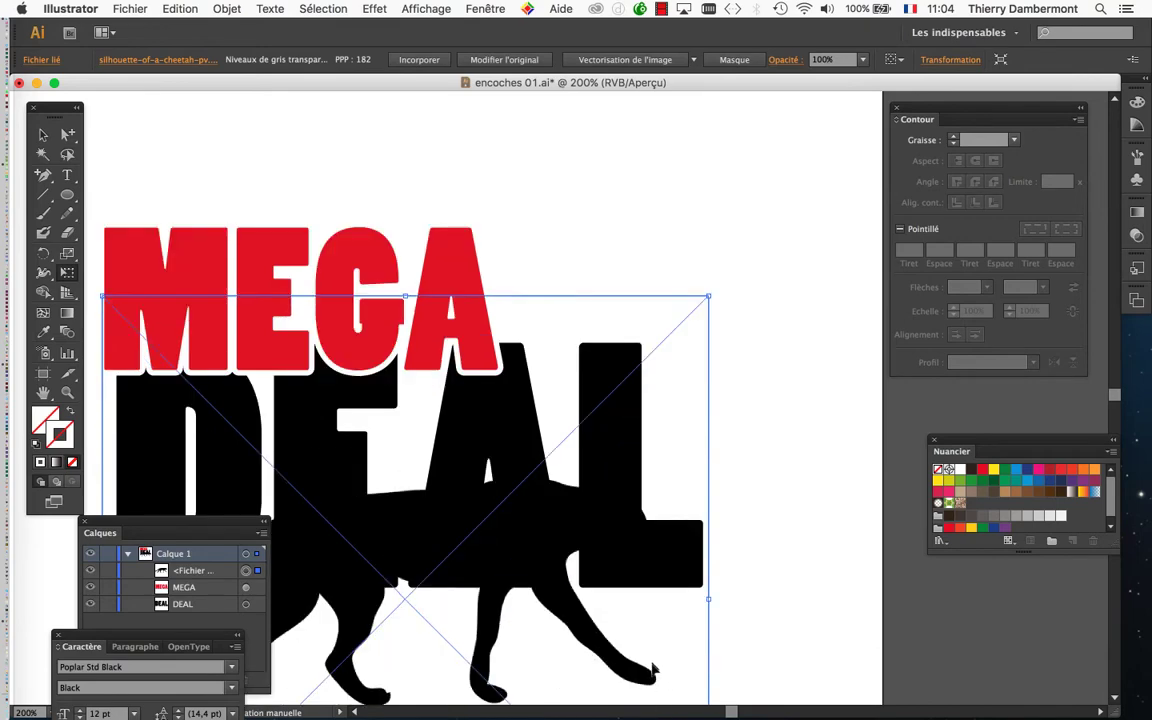
scroll(657, 684, "up", 3)
scroll(657, 684, "up", 2)
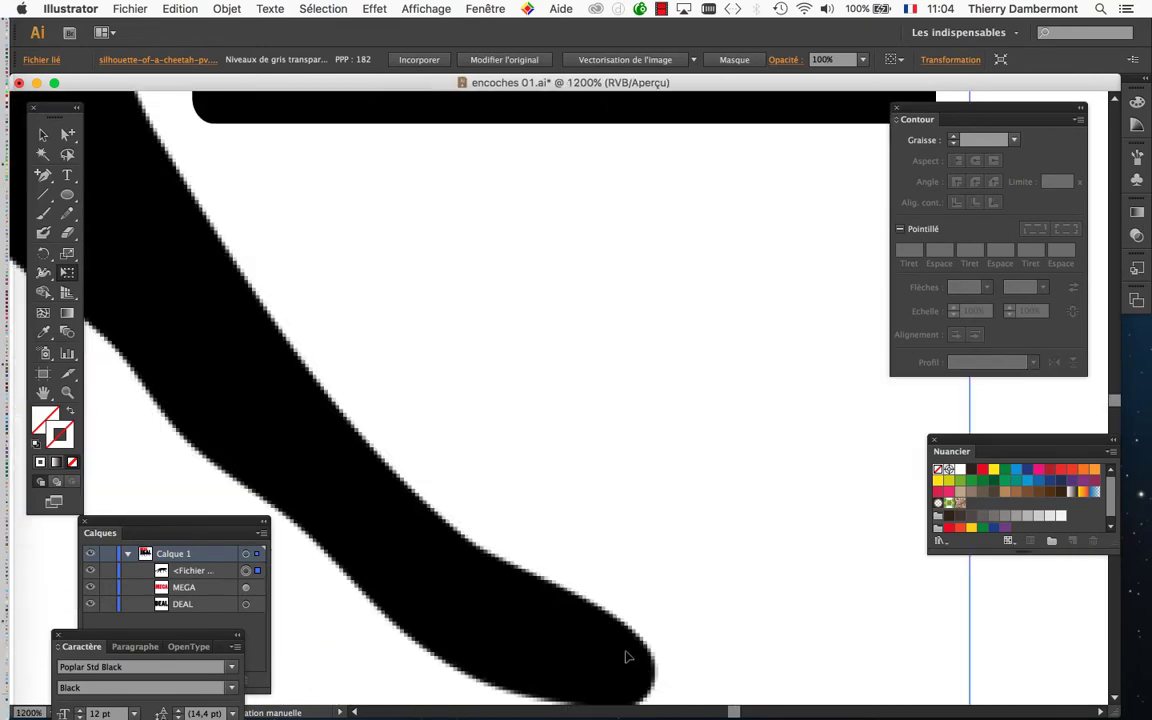
scroll(625, 656, "up", 5)
scroll(625, 655, "down", 8)
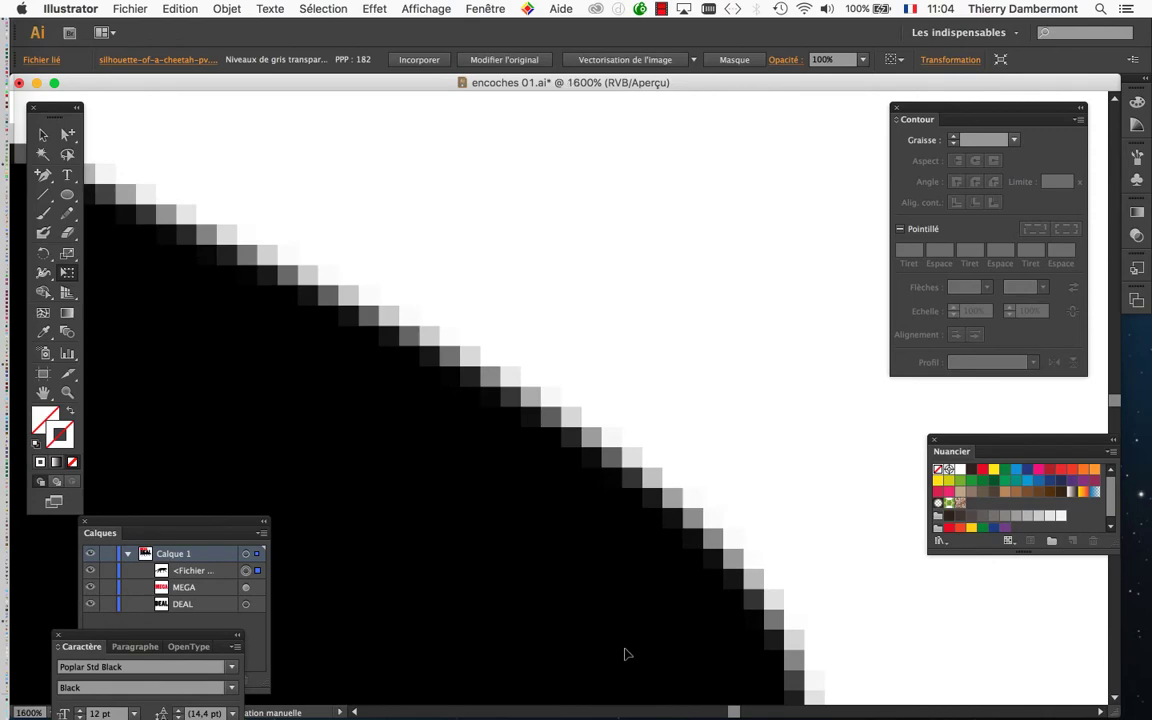
scroll(625, 655, "down", 1)
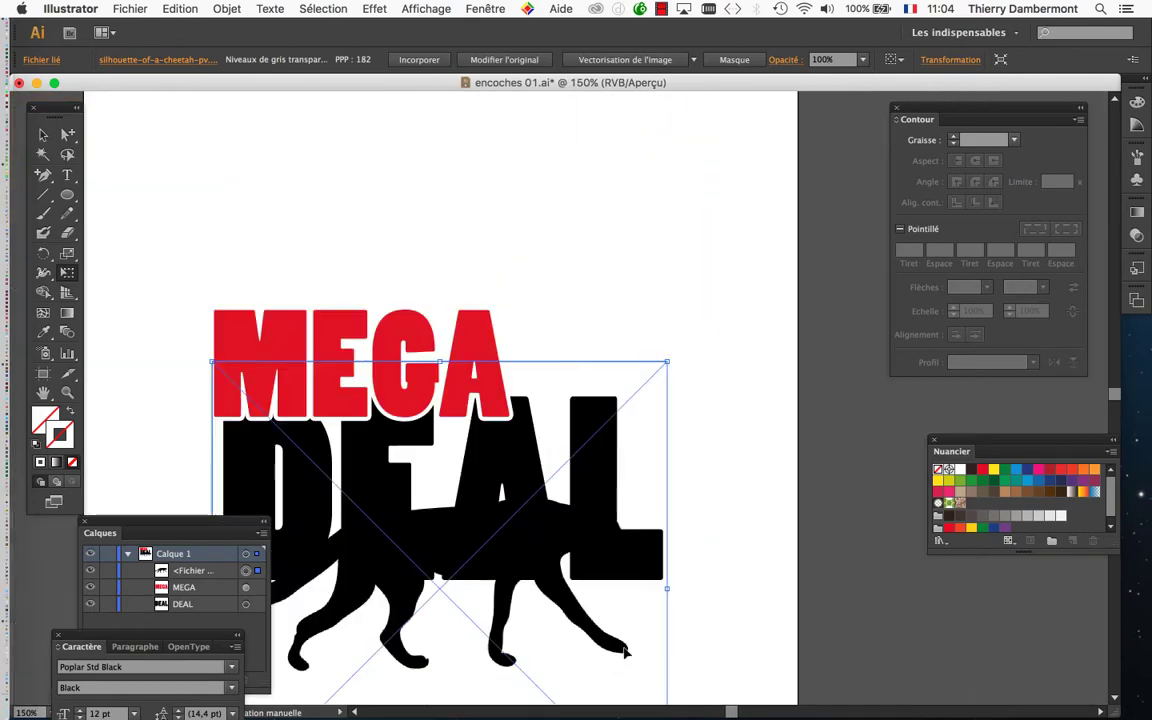
Select the linked cheetah image with the Selection tool and open the Vectorisation de l'image settings for it.
left_click_drag(459, 502, 396, 296)
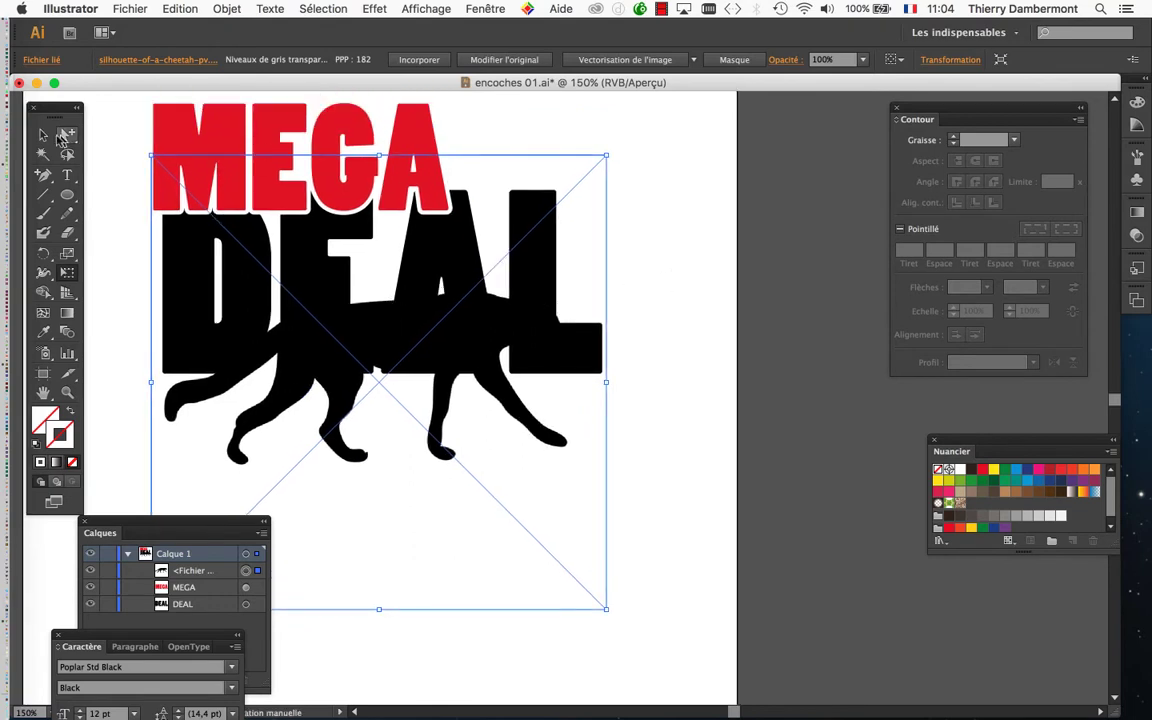
left_click(676, 342)
left_click(427, 328)
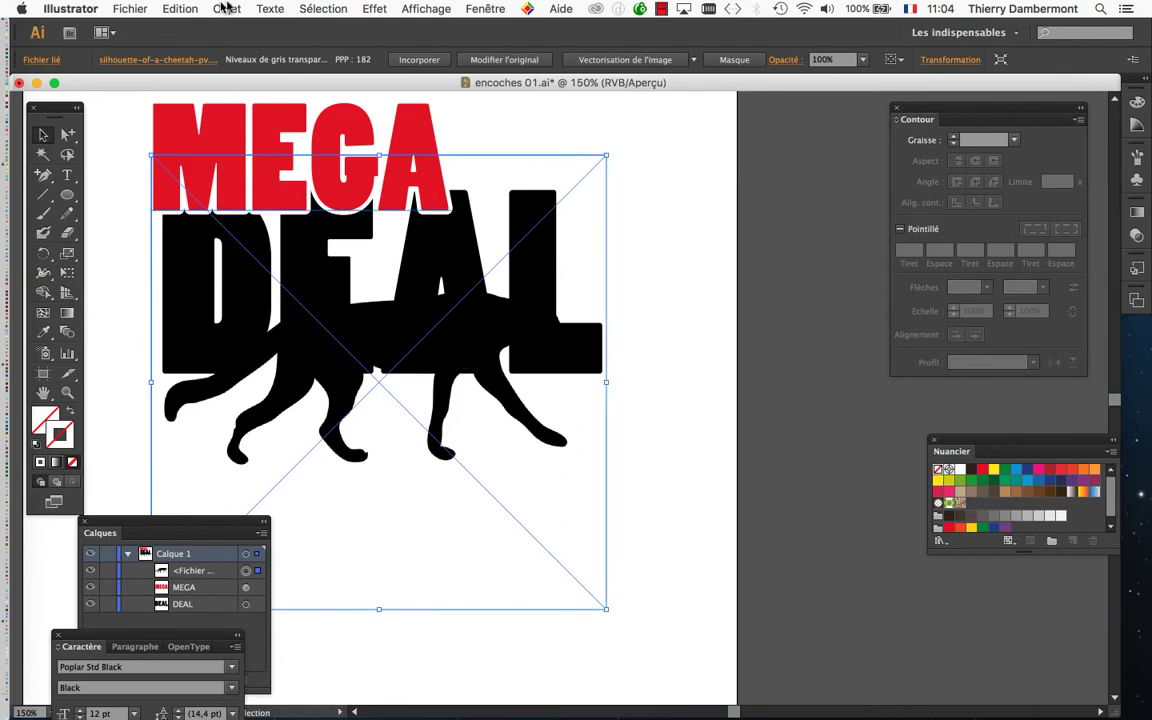
left_click(467, 8)
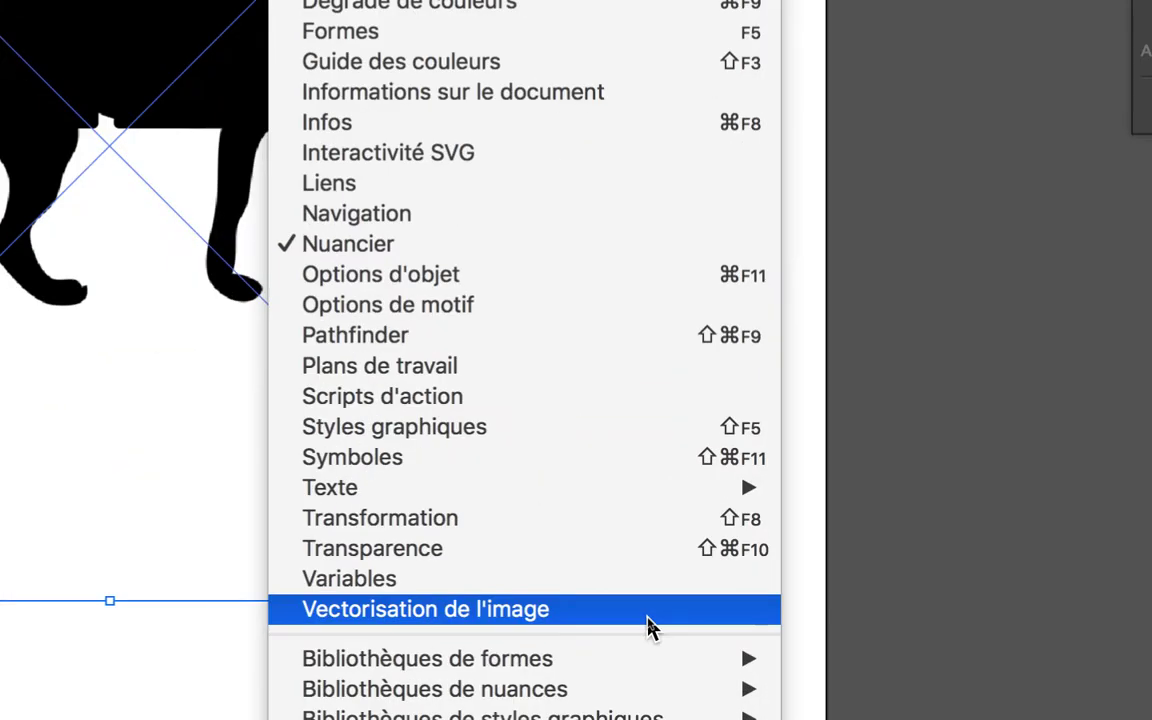
left_click(648, 626)
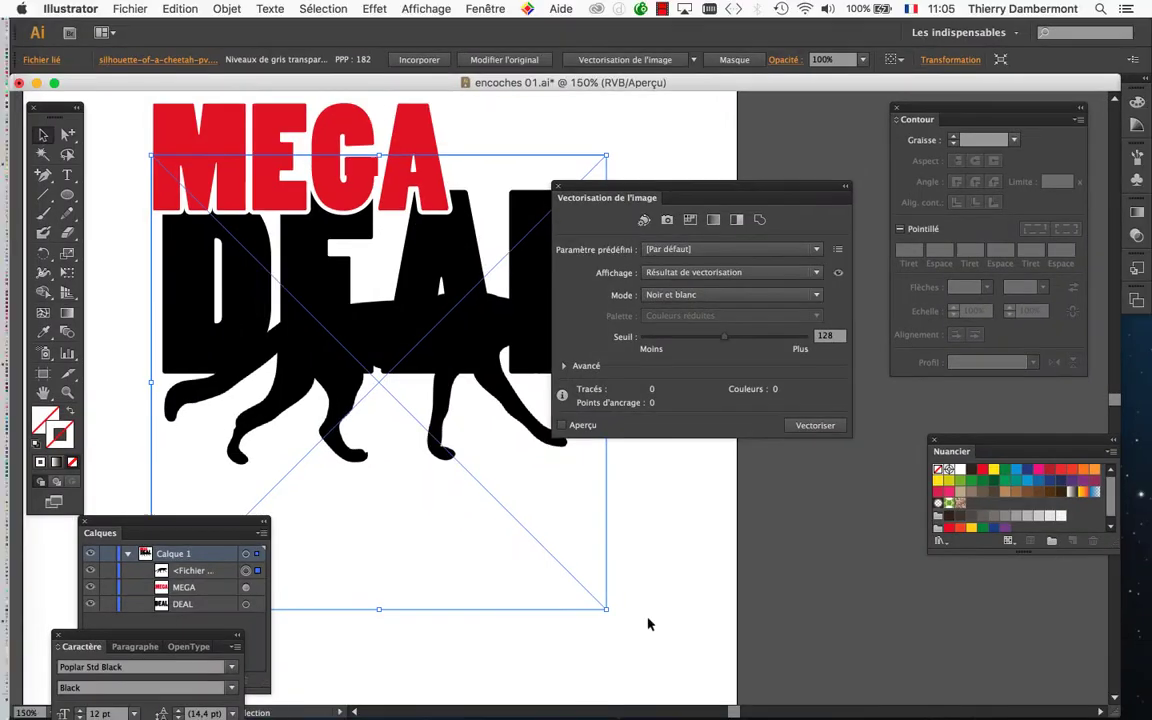
Trace the cheetah image in Noir et blanc mode with Aperçu on, keeping the Vectorisation de l'image panel clear of the artwork.
left_click(690, 154)
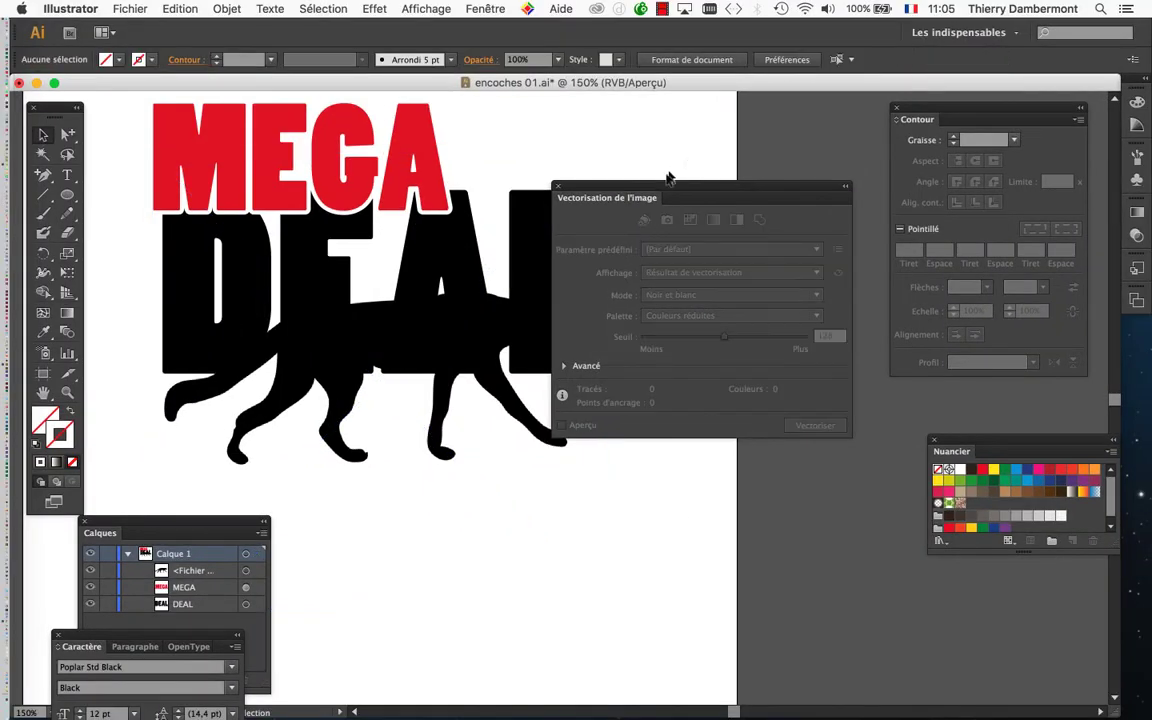
left_click_drag(663, 192, 812, 175)
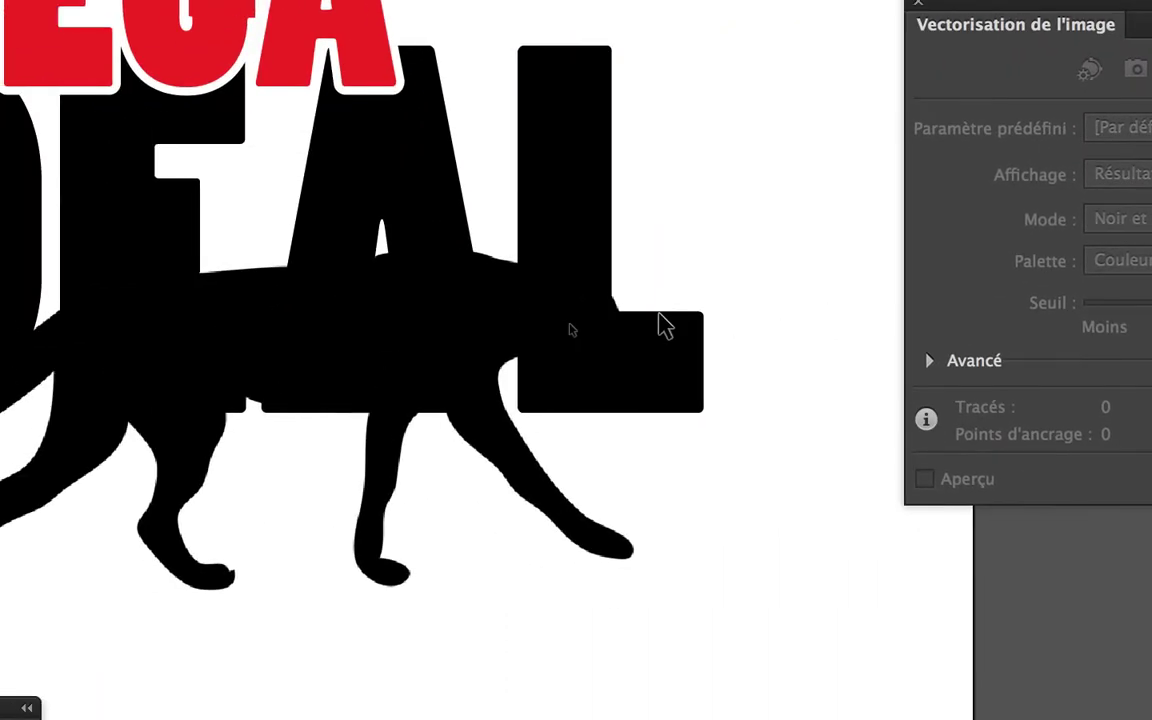
left_click(240, 363)
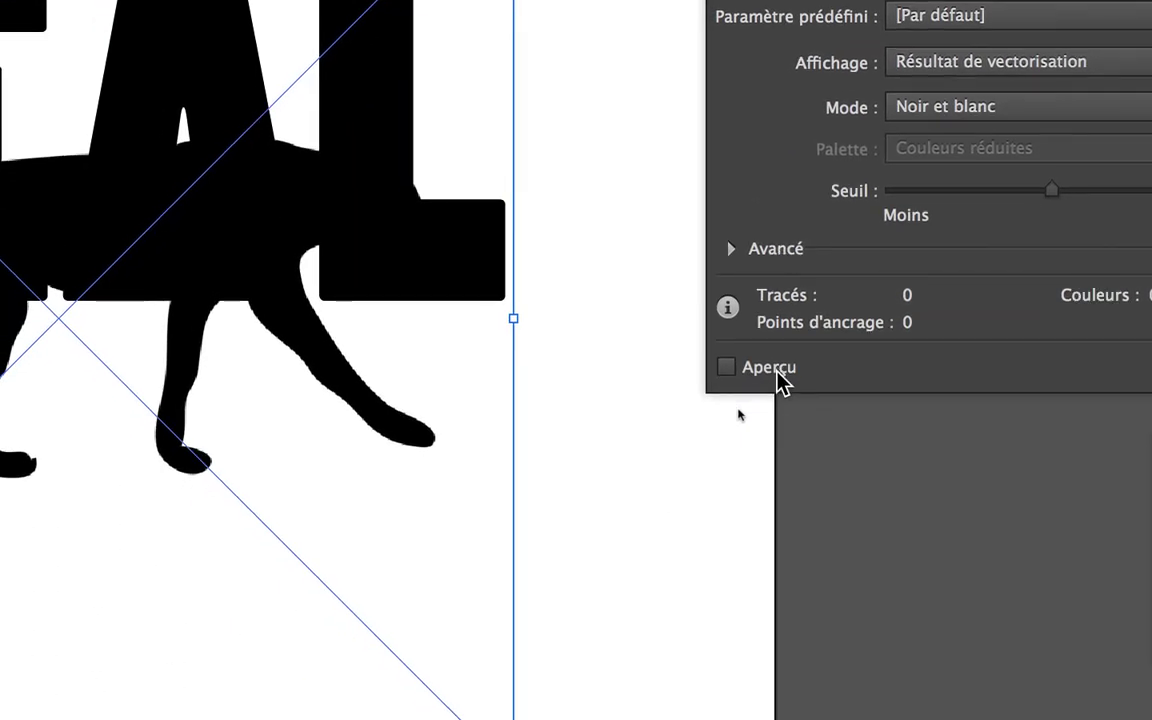
left_click(777, 372)
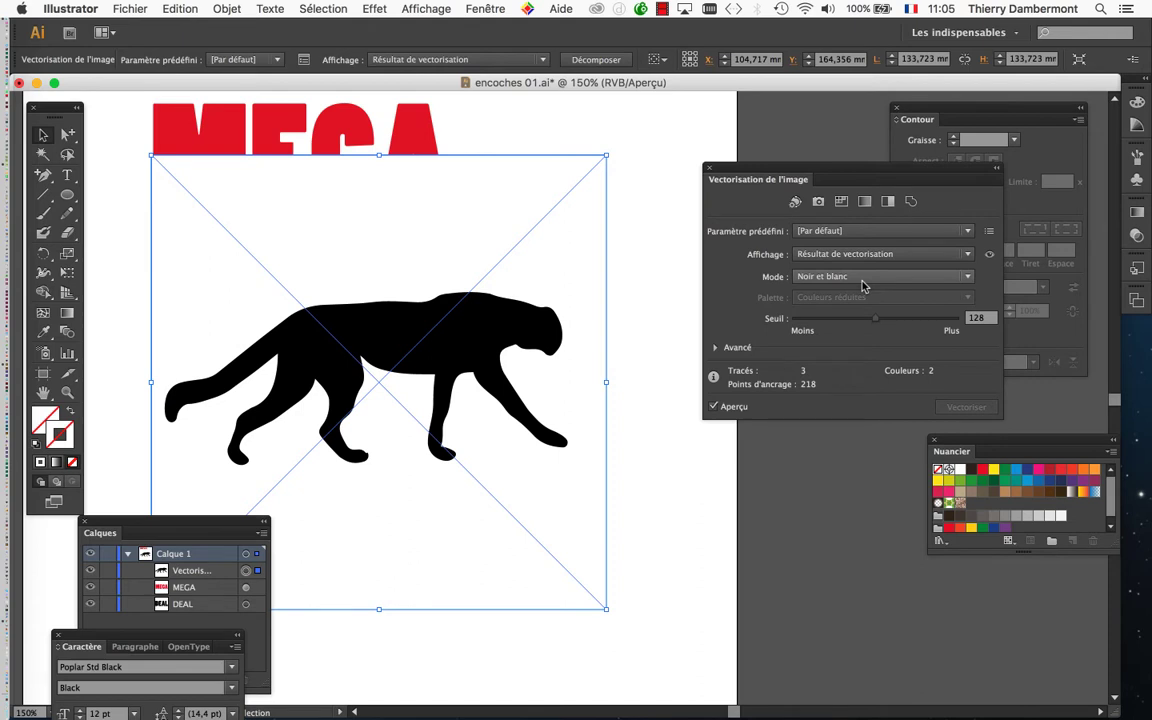
Reveal the Avancé tracing options and enable Ignorer le blanc for the cheetah trace.
key("super")
left_click(715, 348)
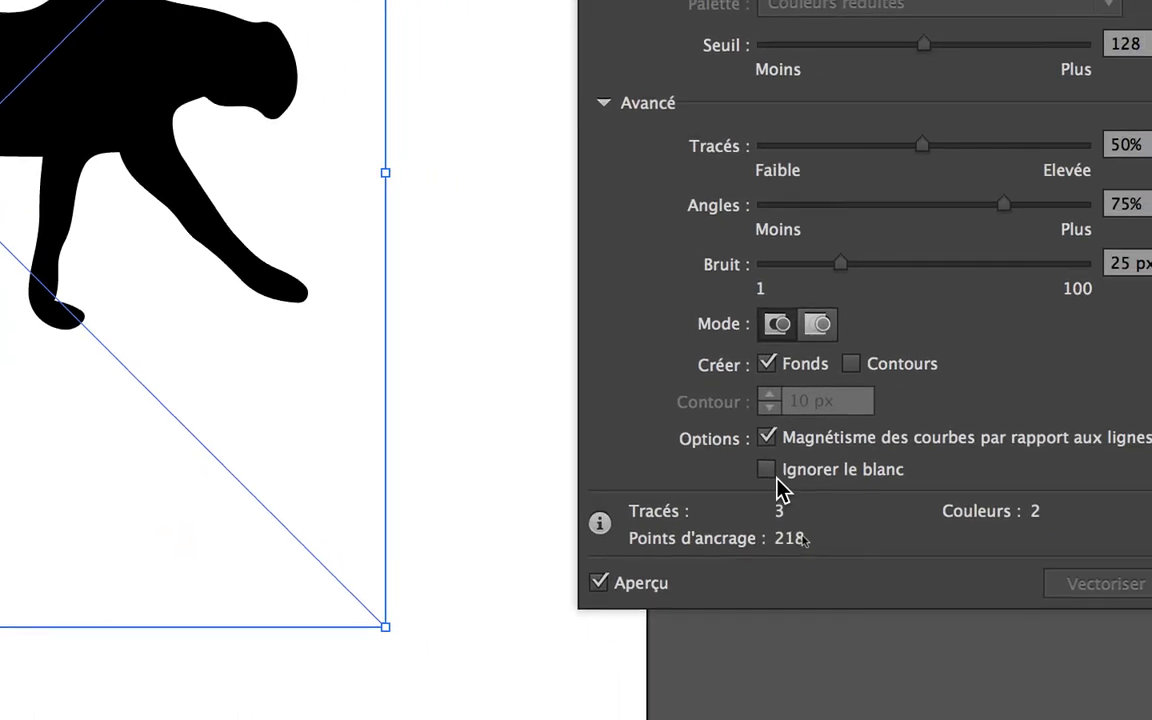
left_click(778, 479)
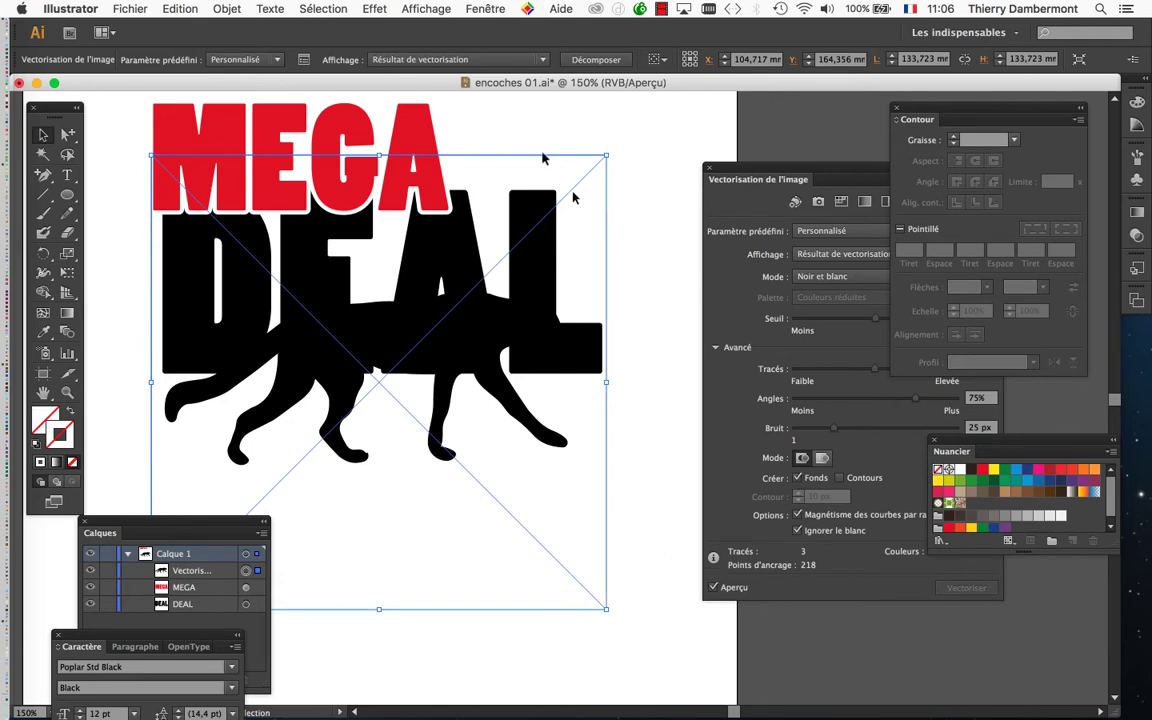
Compare the cheetah trace with Ignorer le blanc off and on against the transparency grid, leaving the option on and the grid hidden.
left_click(434, 8)
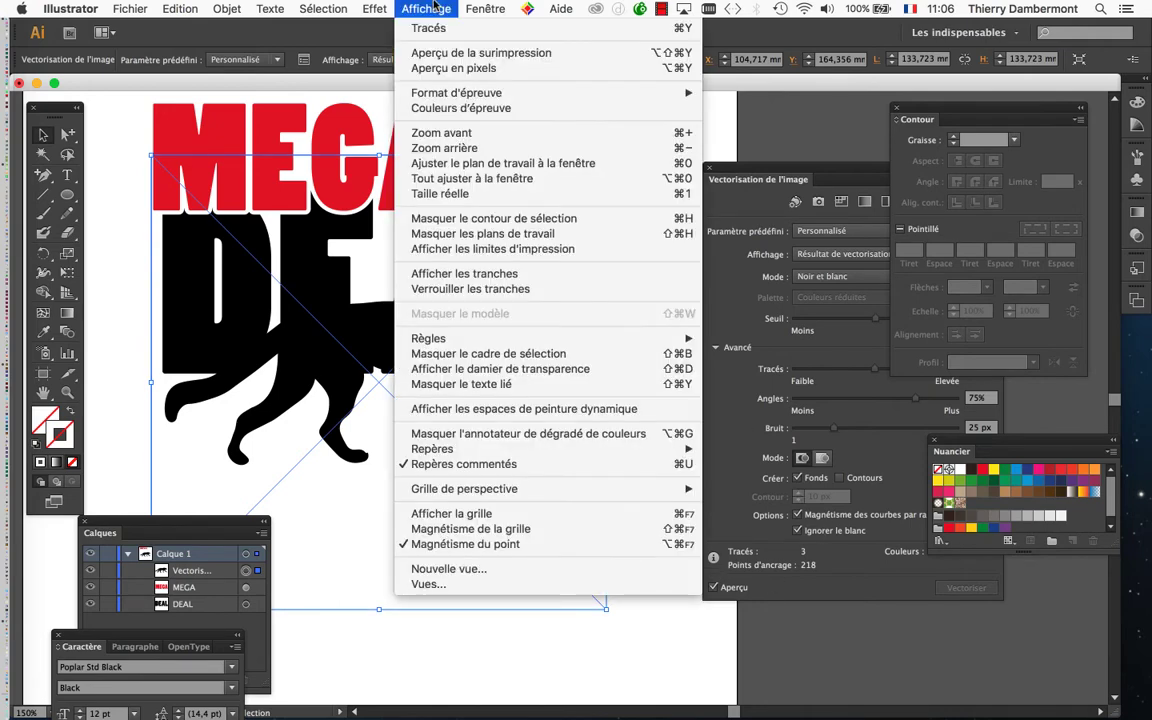
mouse_move(467, 344)
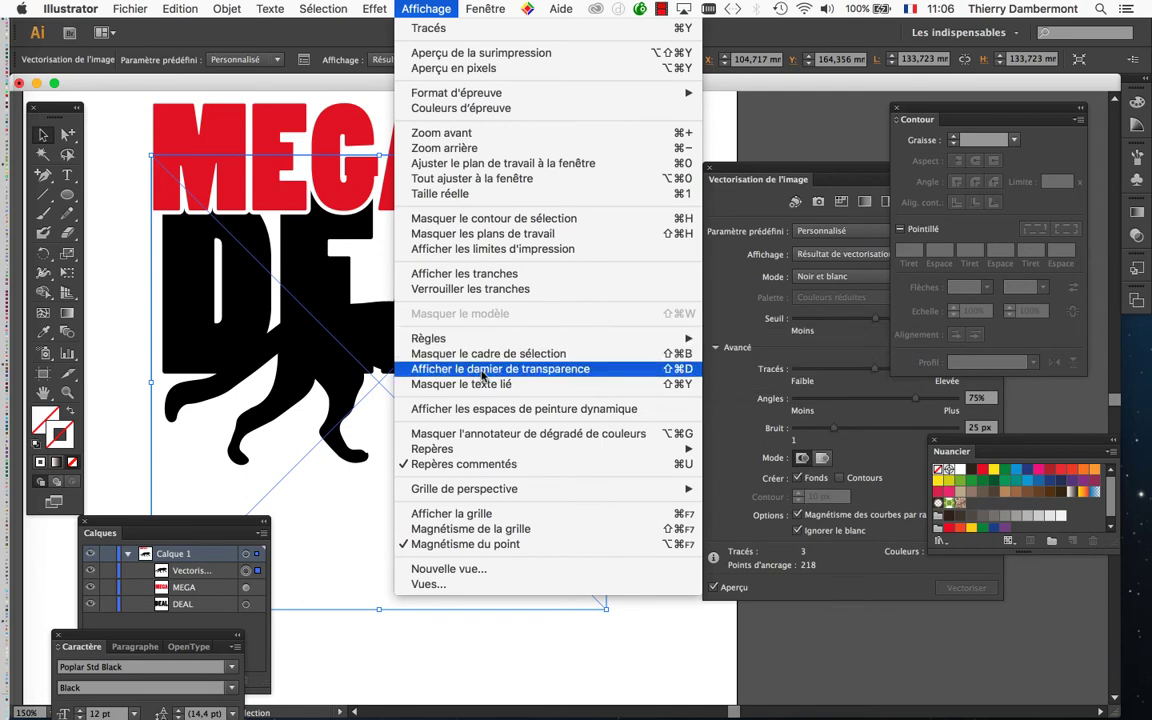
left_click(483, 370)
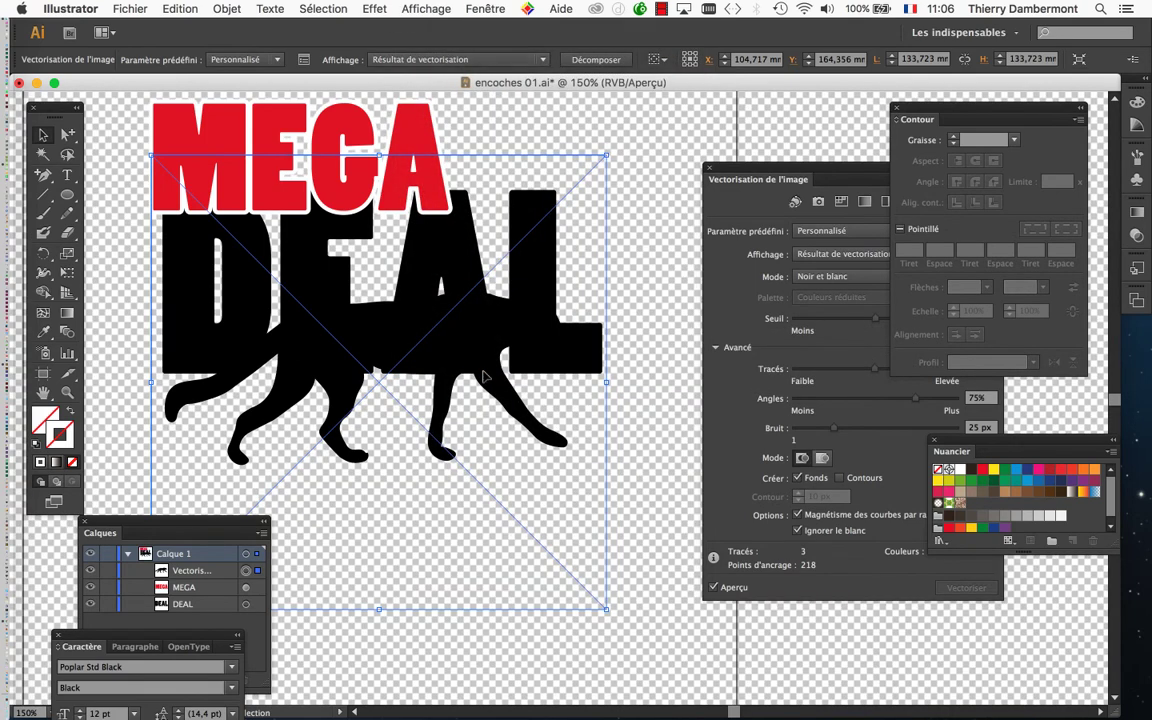
left_click(798, 531)
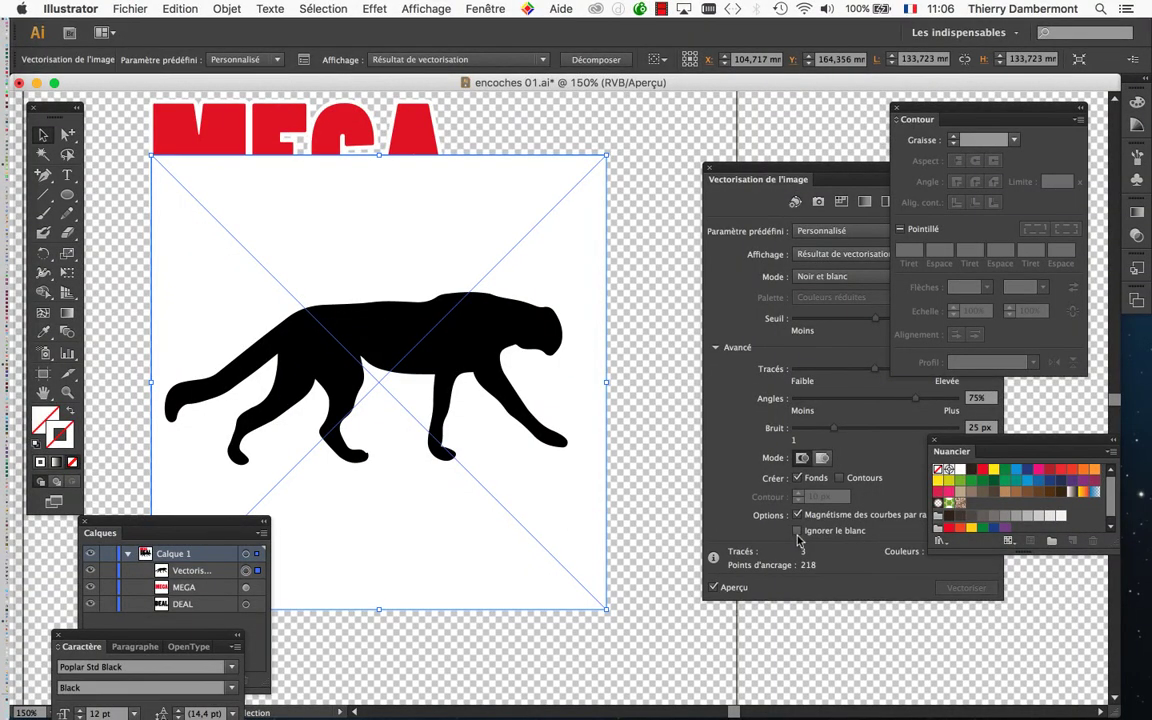
left_click(797, 532)
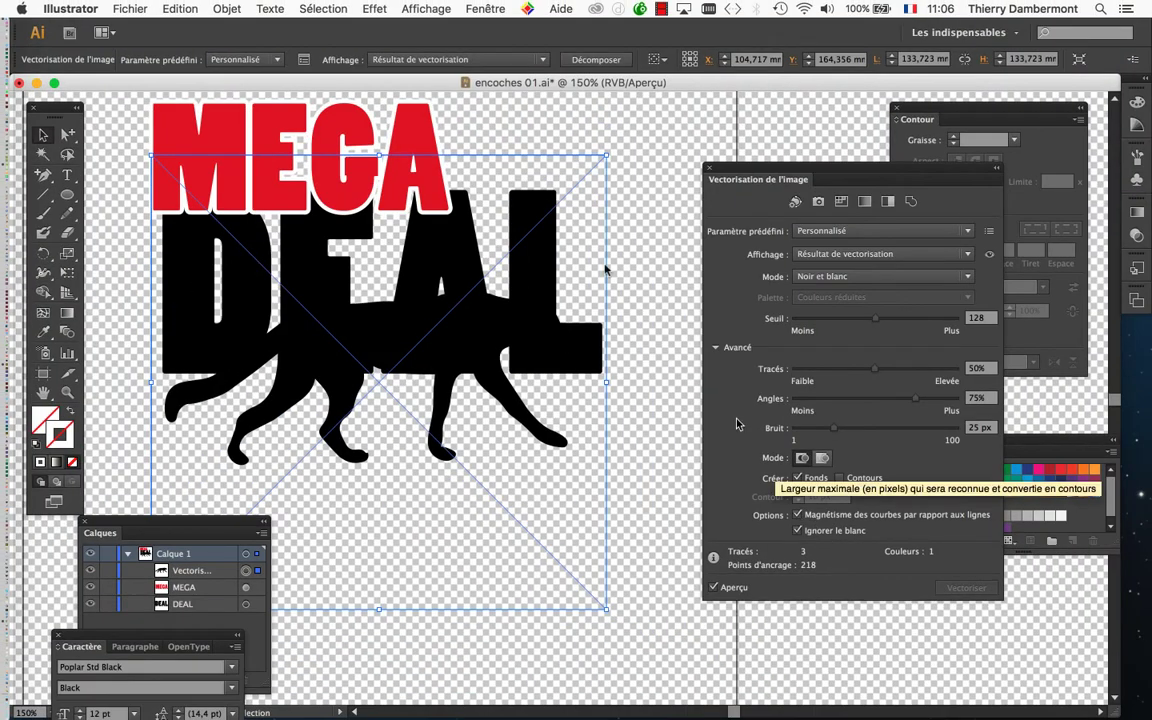
left_click(426, 9)
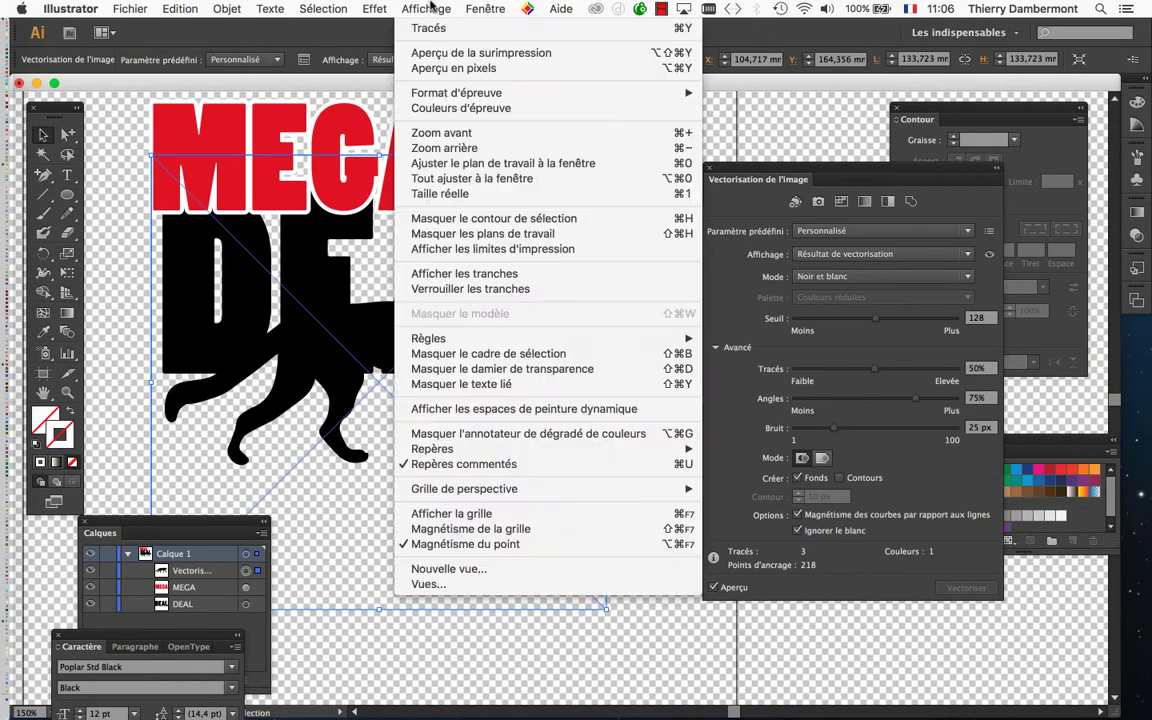
left_click(526, 369)
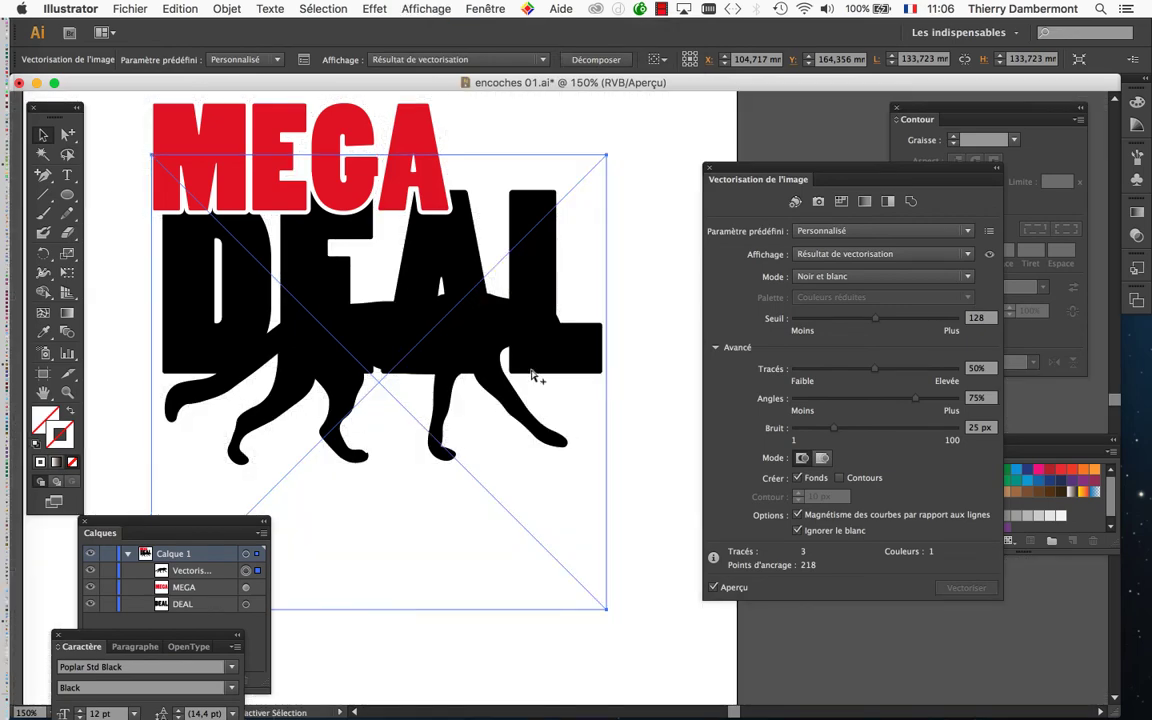
Examine the traced edge of the cheetah's front paw at up to 2400% magnification, and reposition the Vectorisation de l'image panel beside the artwork.
left_click_drag(732, 172, 567, 102)
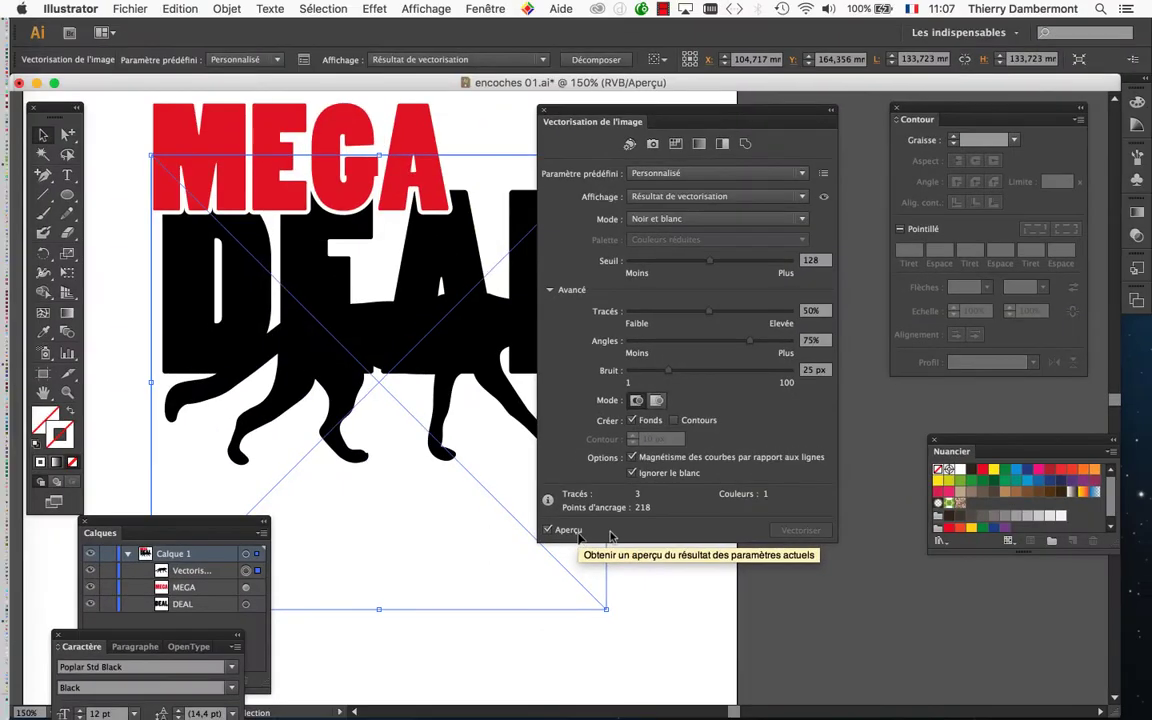
left_click_drag(617, 113, 714, 118)
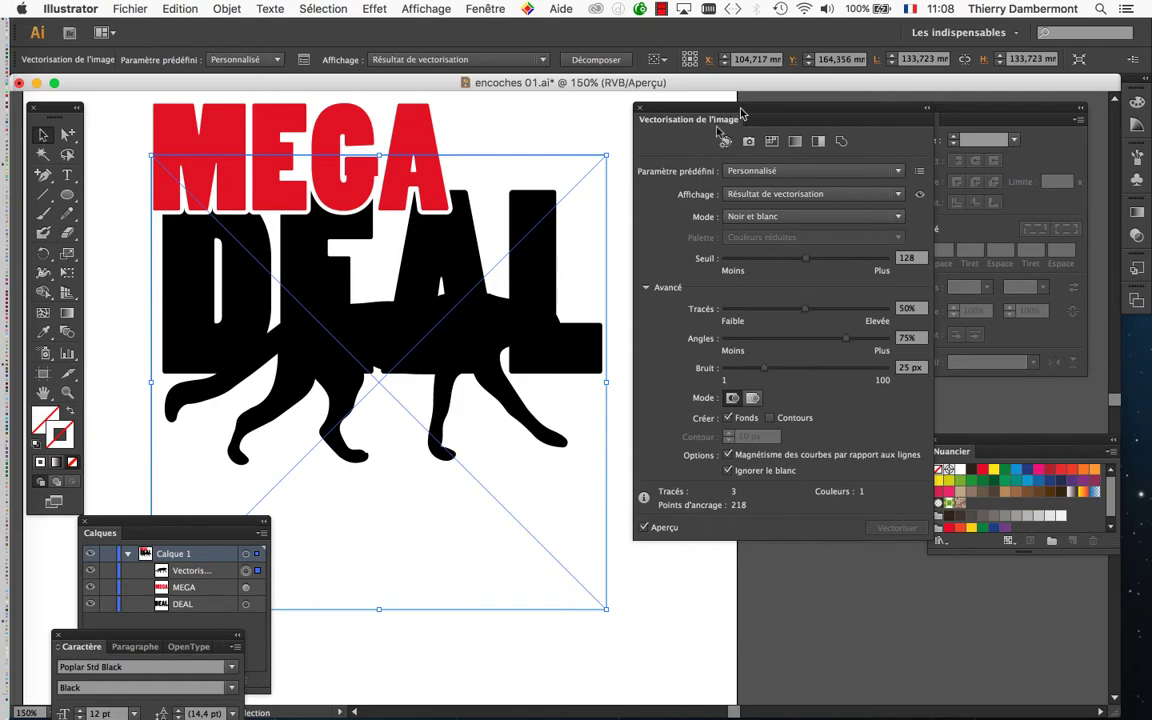
scroll(565, 440, "up", 2)
scroll(565, 438, "up", 5)
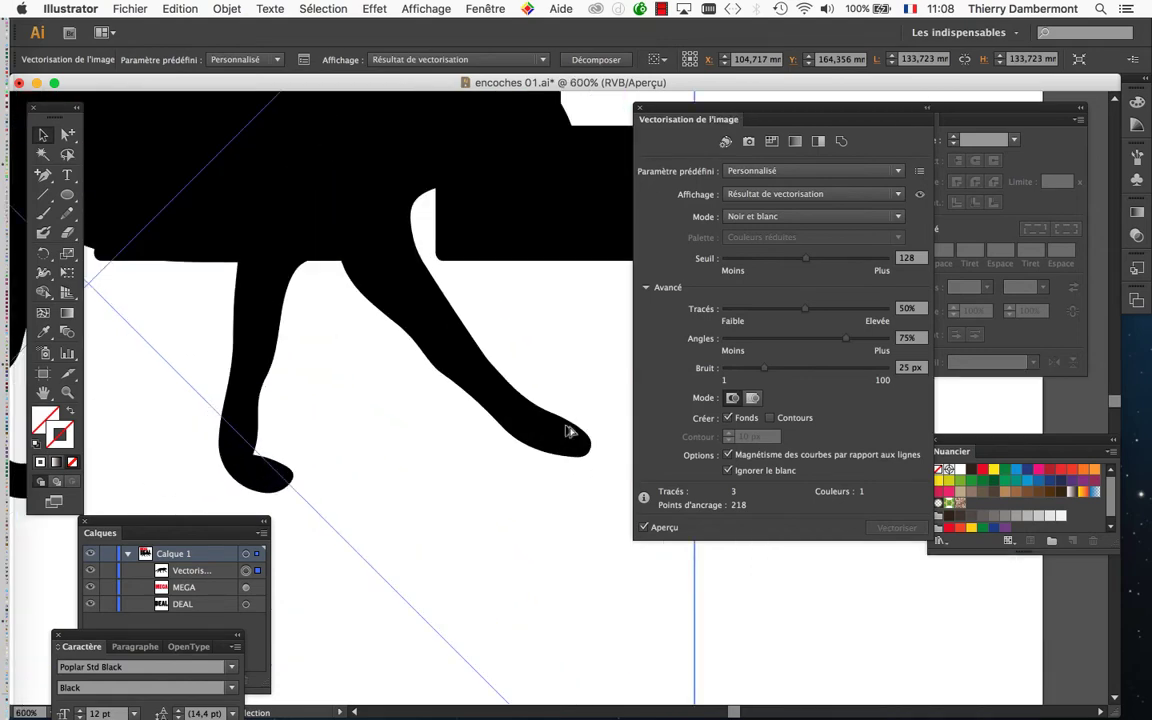
scroll(566, 429, "up", 3)
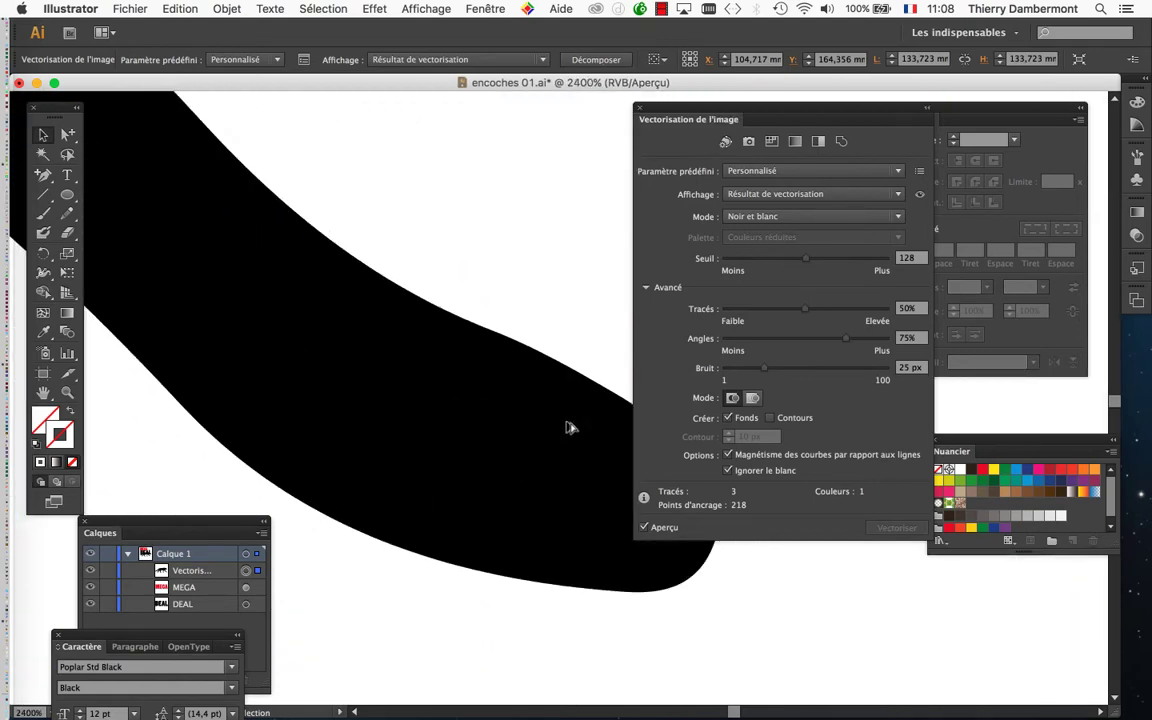
scroll(566, 428, "down", 6)
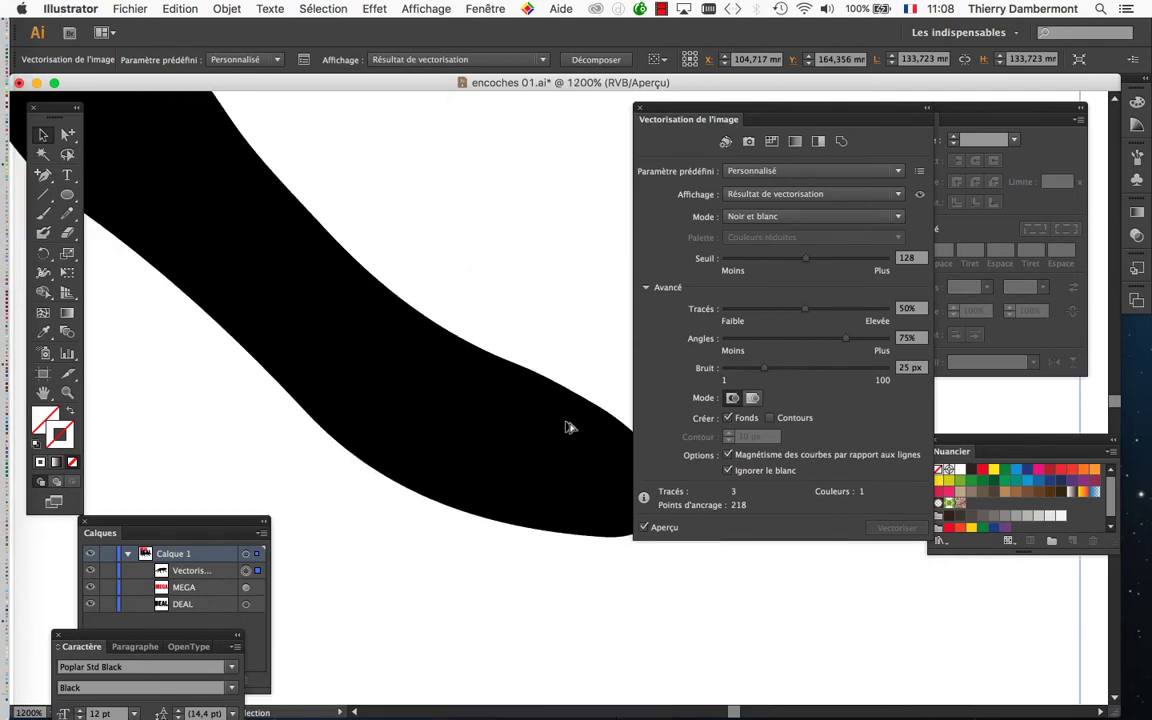
scroll(566, 428, "down", 1)
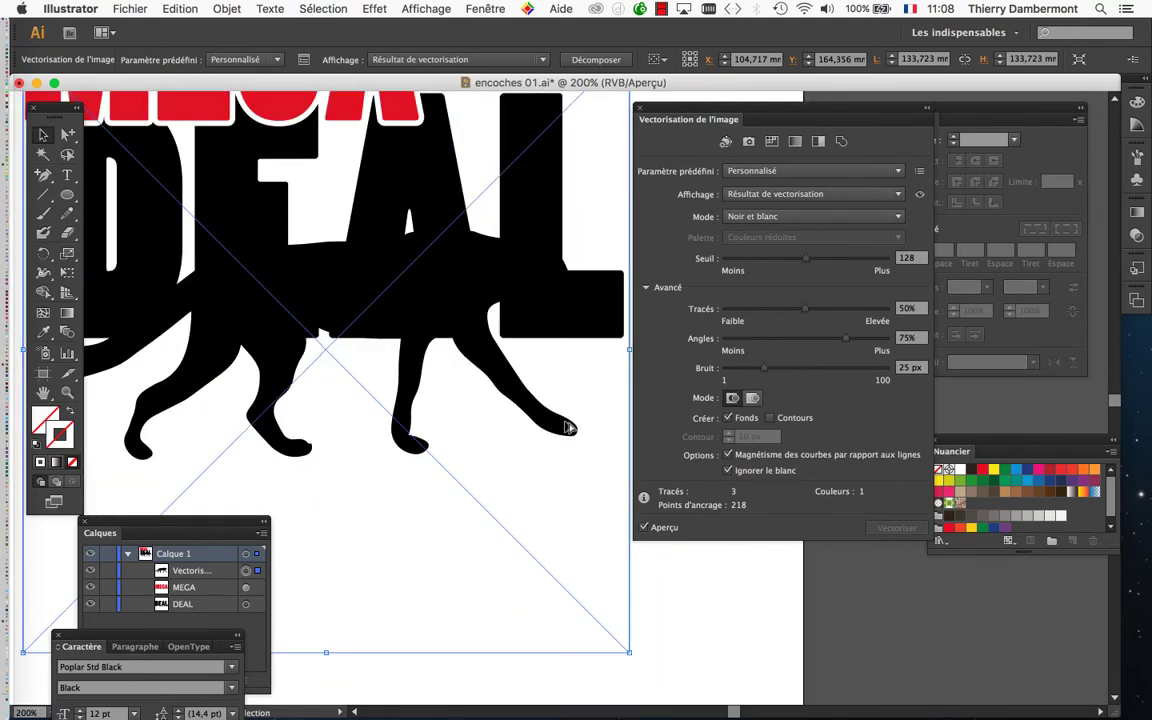
scroll(566, 428, "down", 1)
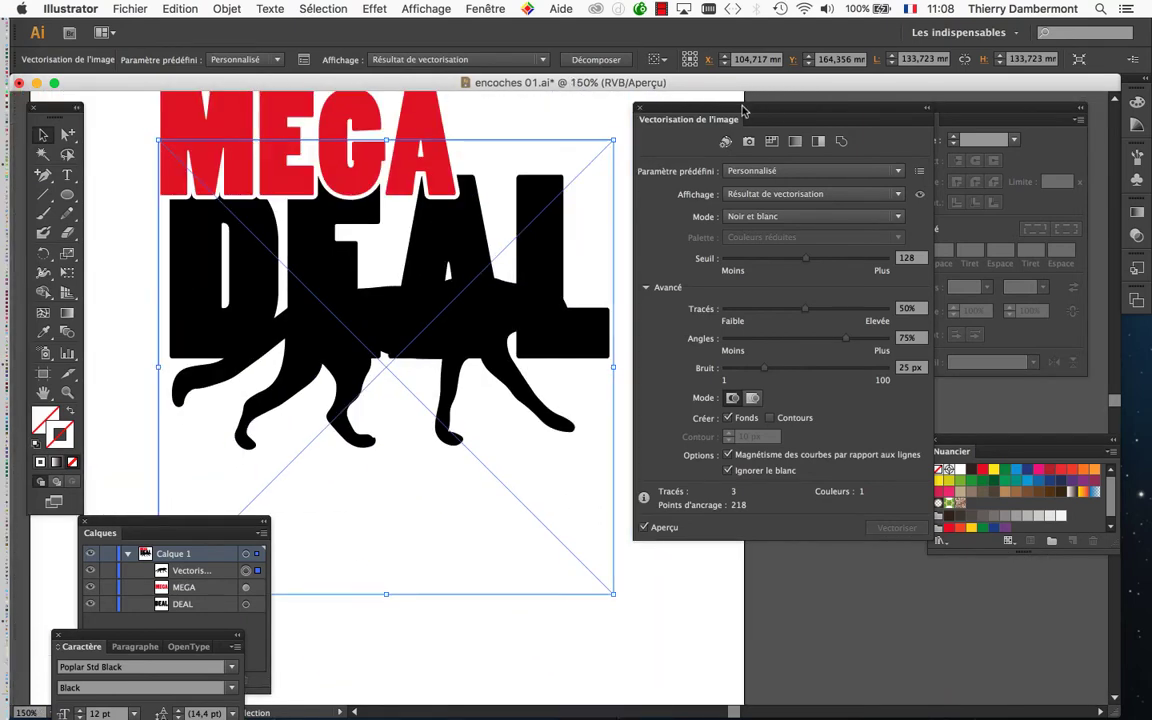
left_click_drag(751, 110, 789, 110)
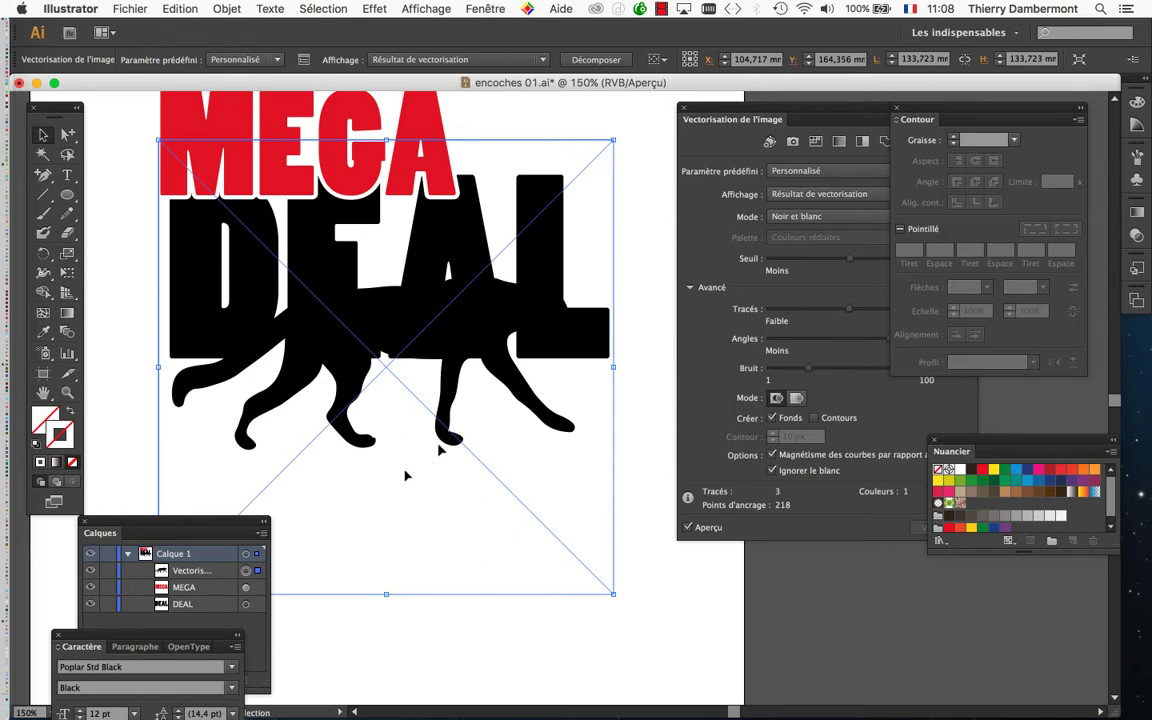
left_click_drag(703, 107, 653, 177)
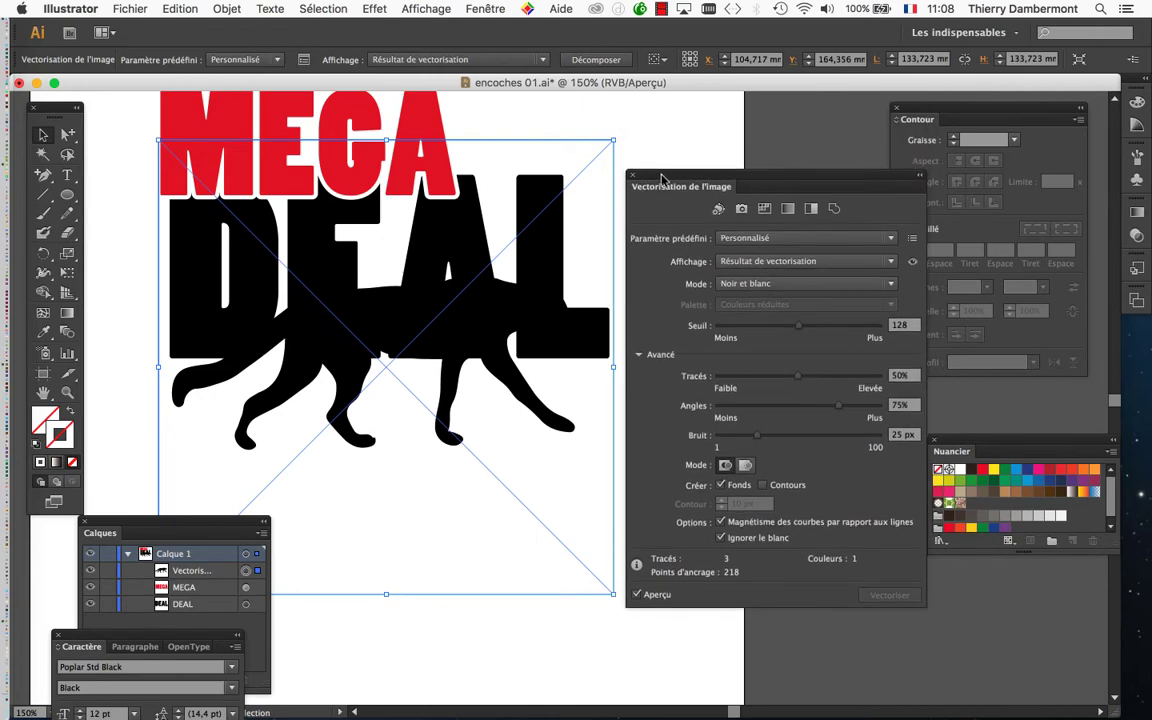
Widen the Calques panel to show full object names and place it below the cheetah.
left_click(488, 10)
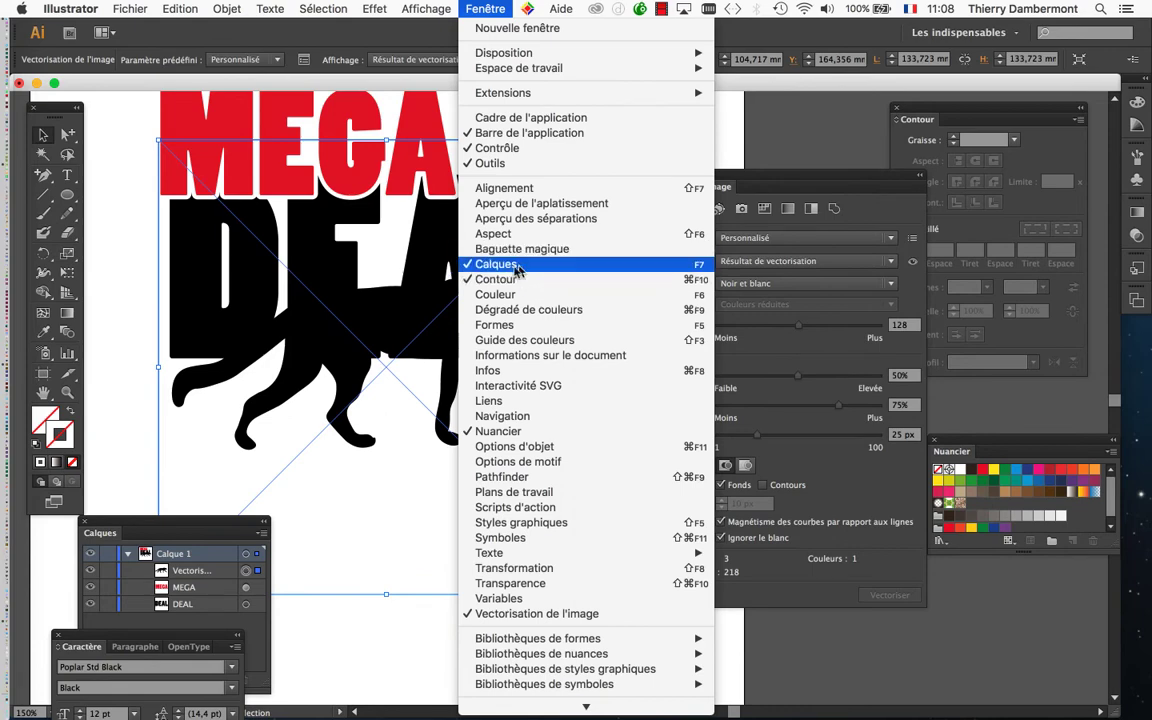
left_click(180, 526)
left_click_drag(180, 526, 440, 300)
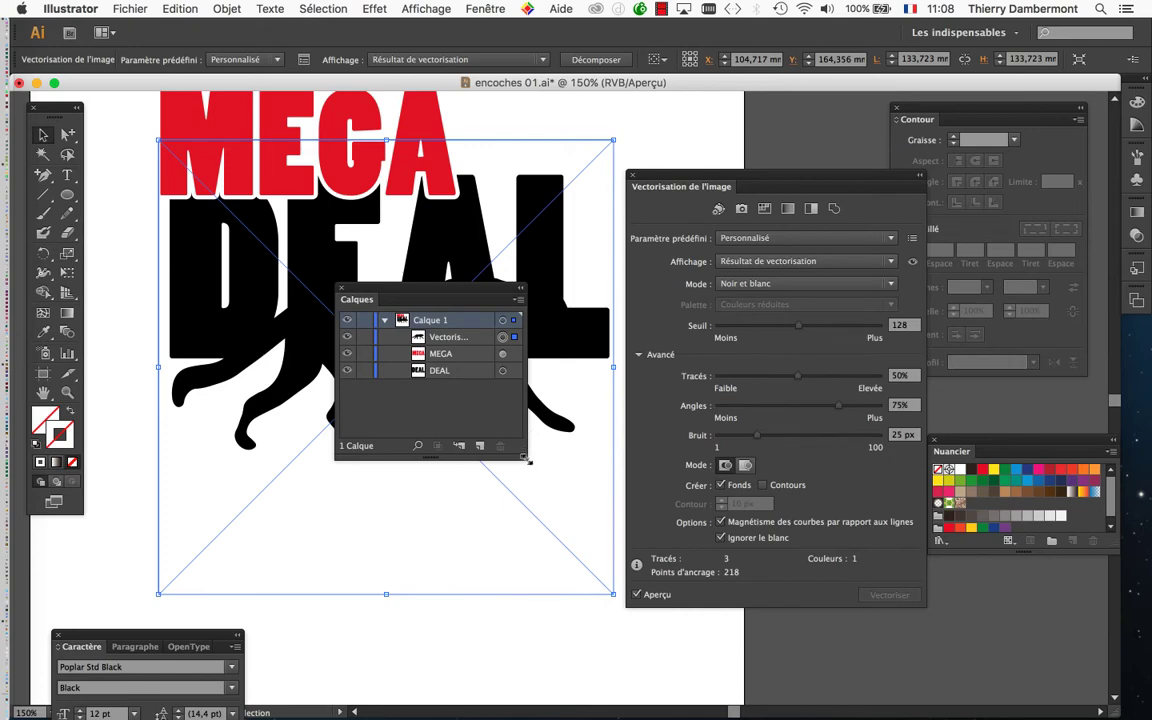
left_click_drag(528, 461, 760, 474)
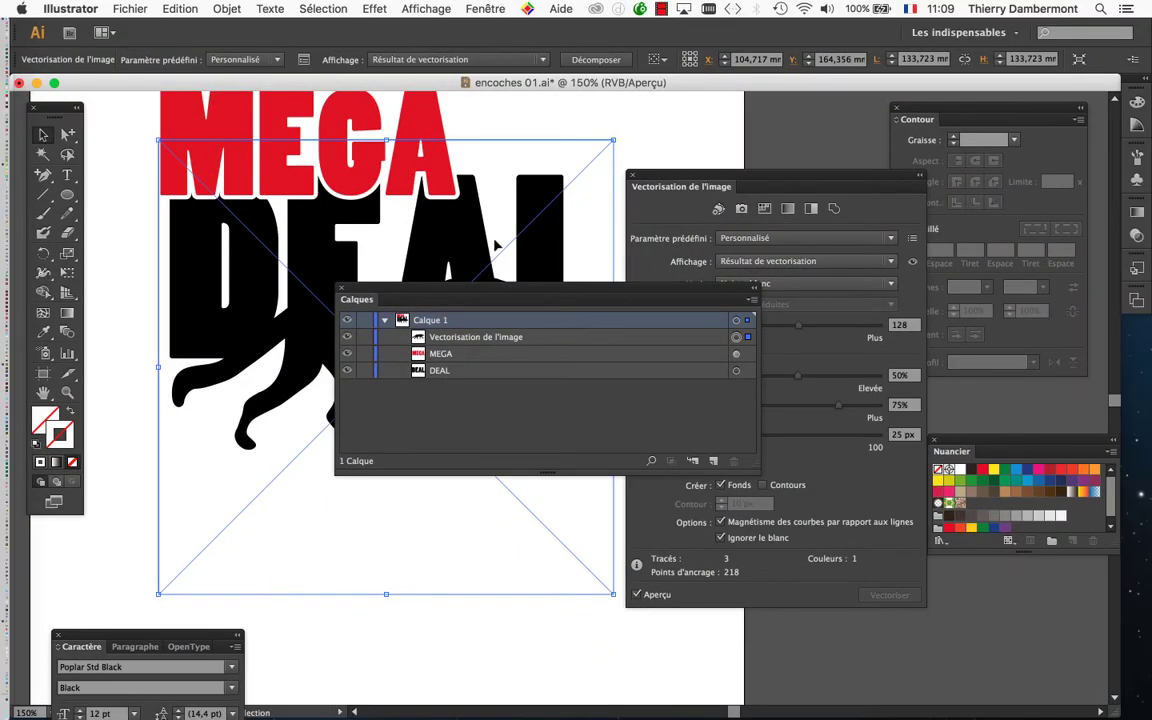
left_click_drag(559, 291, 567, 465)
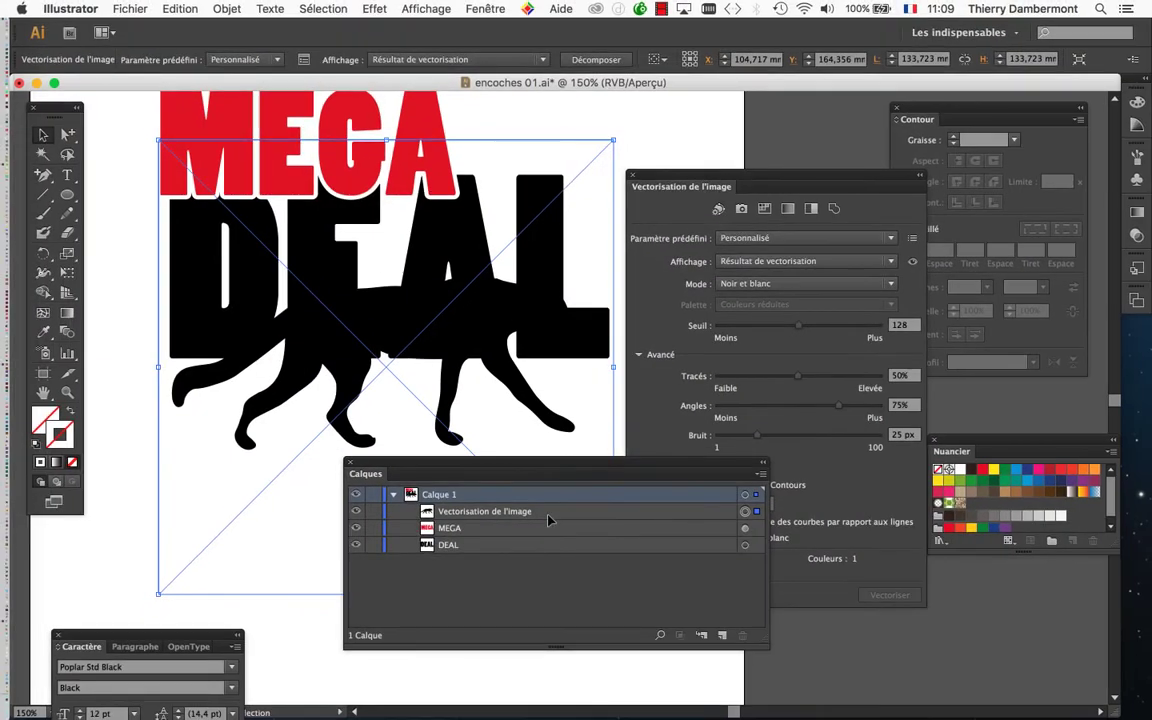
left_click_drag(488, 468, 400, 600)
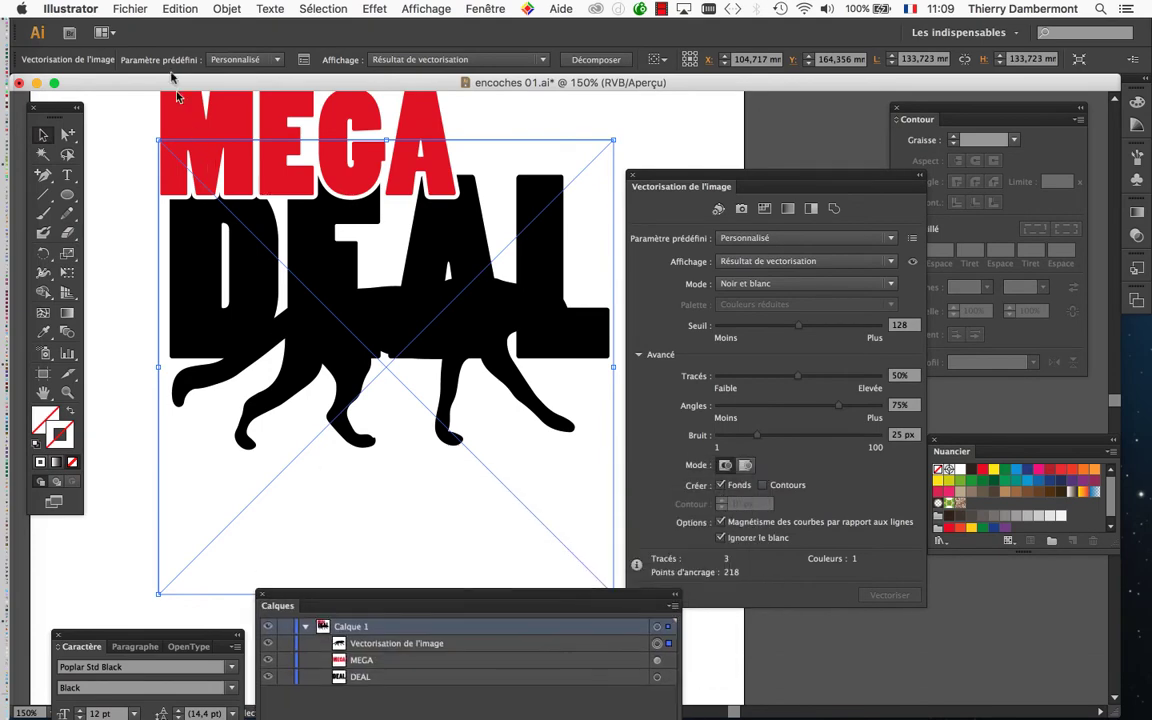
Expand the cheetah image trace into editable vector paths with Décomposer.
left_click(226, 9)
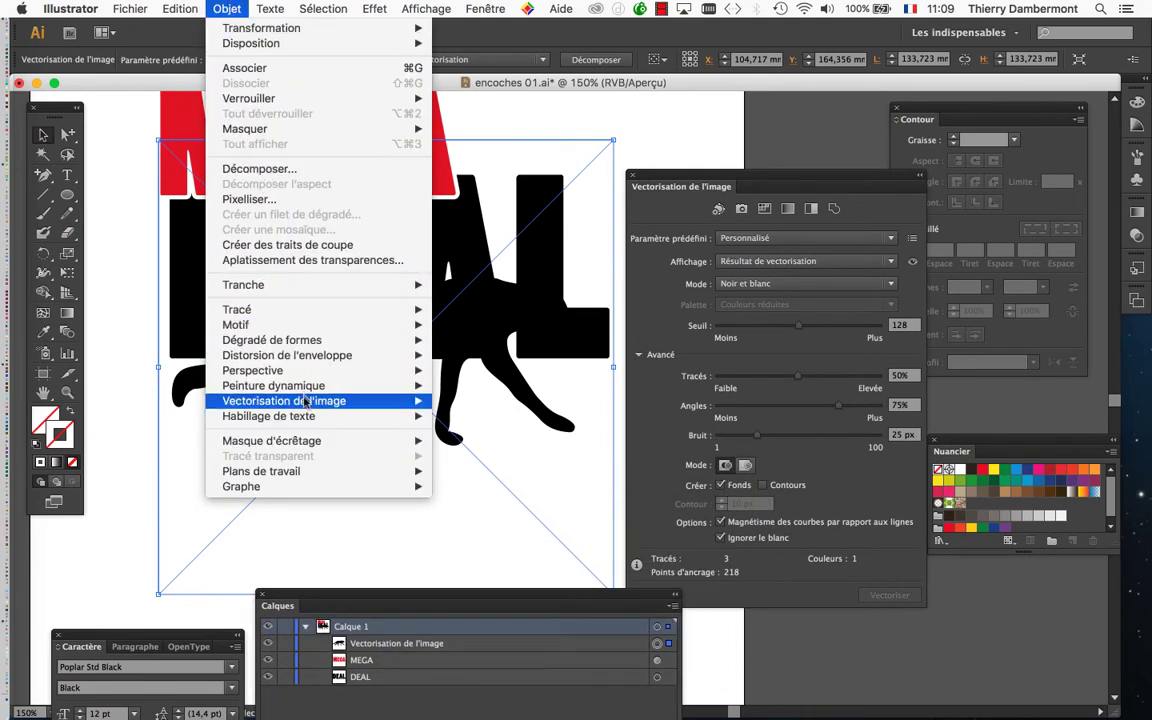
mouse_move(306, 404)
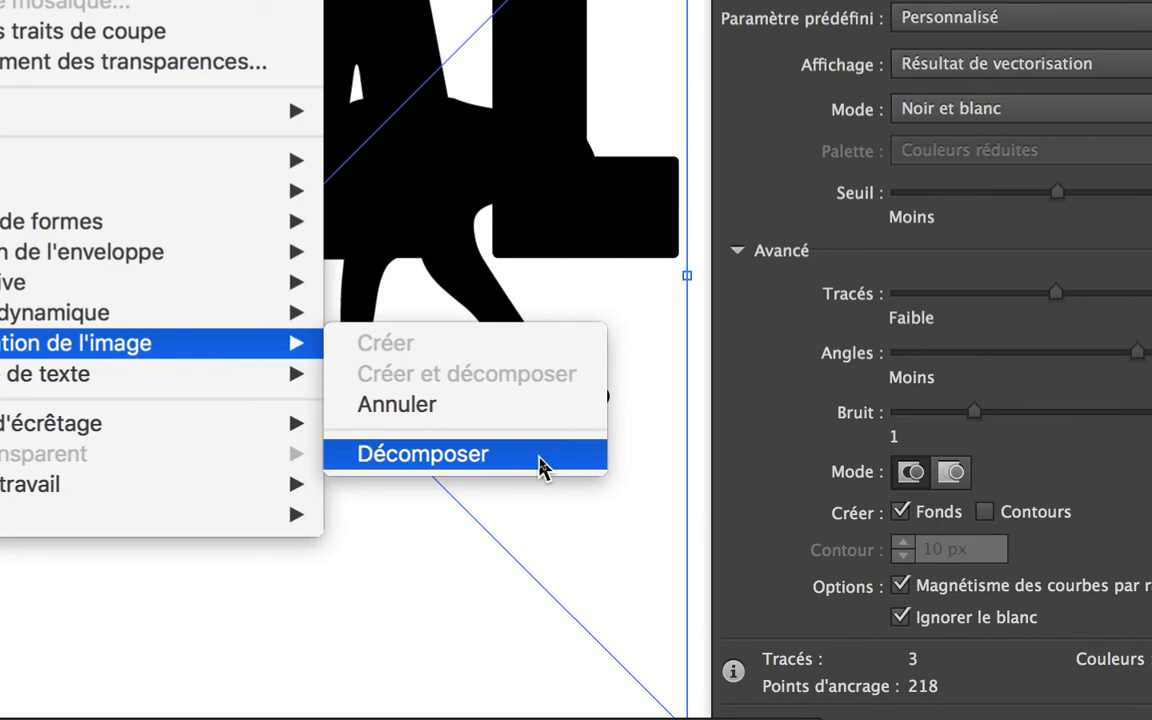
left_click(539, 456)
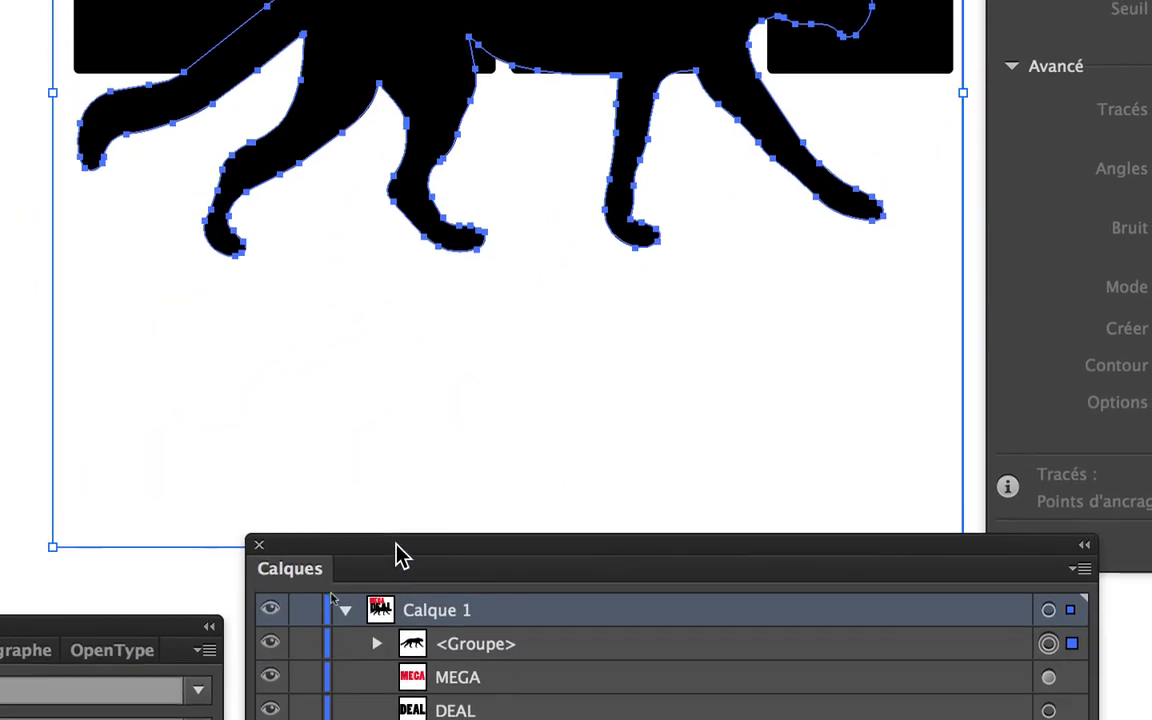
Reveal the paths inside the cheetah's <Groupe> in the Calques panel and move the panel up over the lettering.
left_click_drag(400, 557, 359, 364)
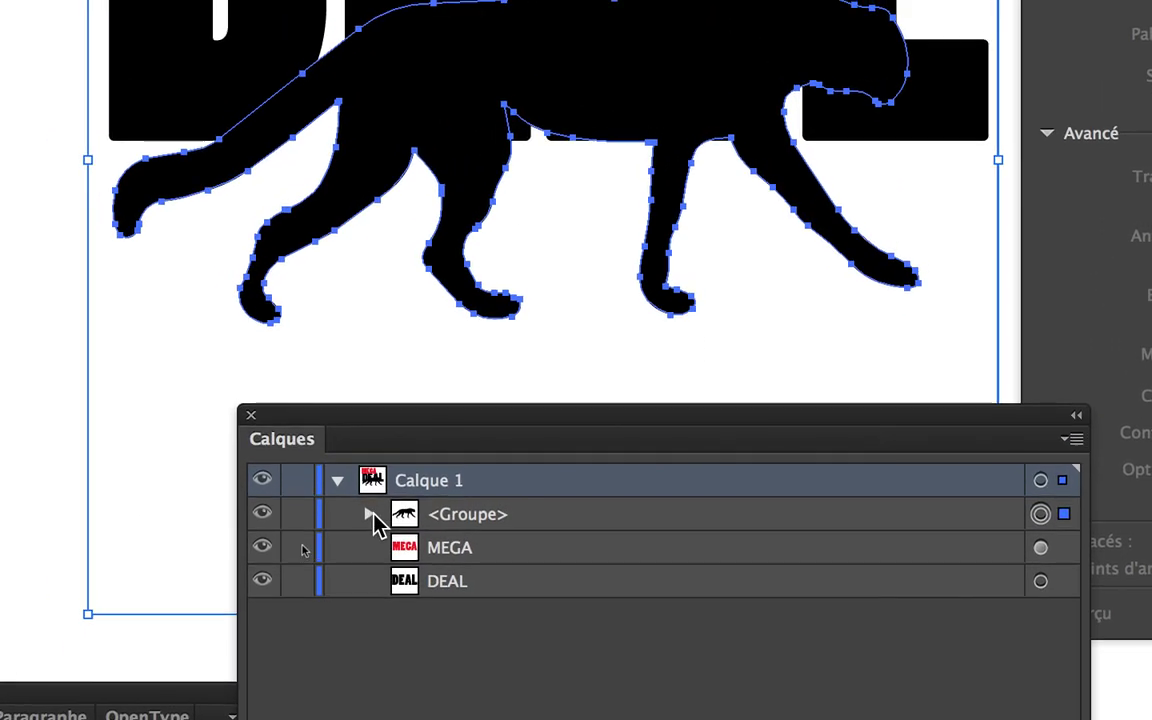
left_click(375, 505)
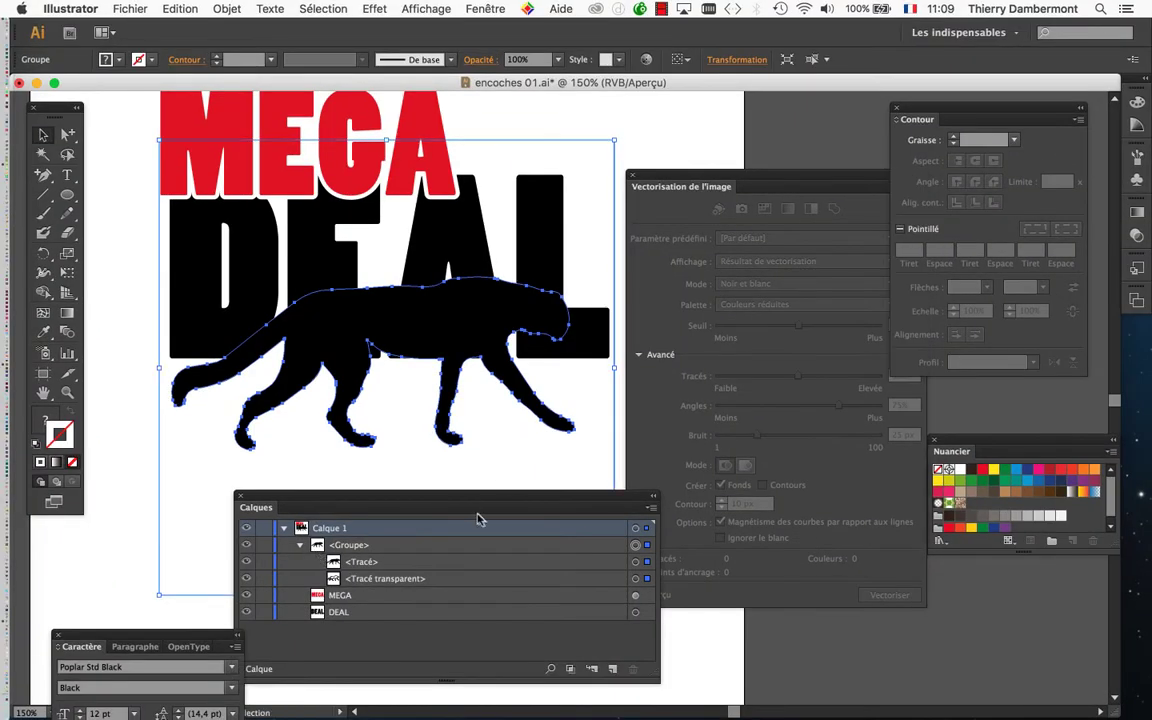
left_click_drag(476, 498, 373, 118)
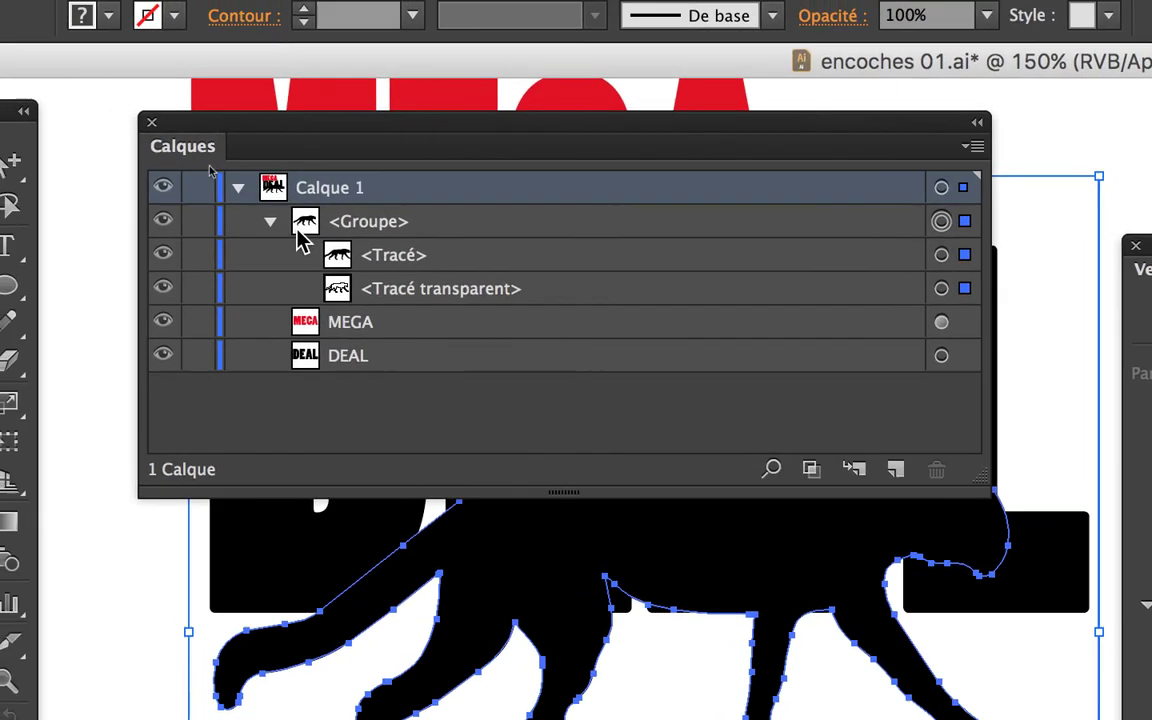
Hide the <Tracé transparent> object inside the cheetah's <Groupe>.
left_click(282, 226)
left_click(282, 226)
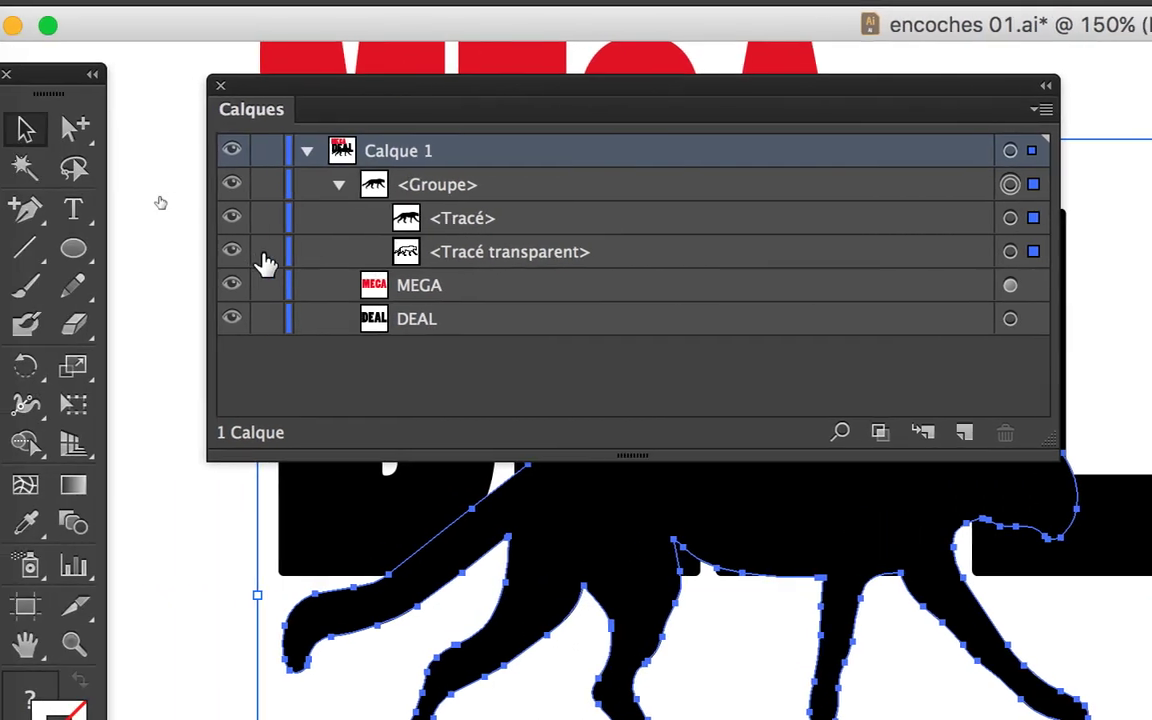
left_click(245, 251)
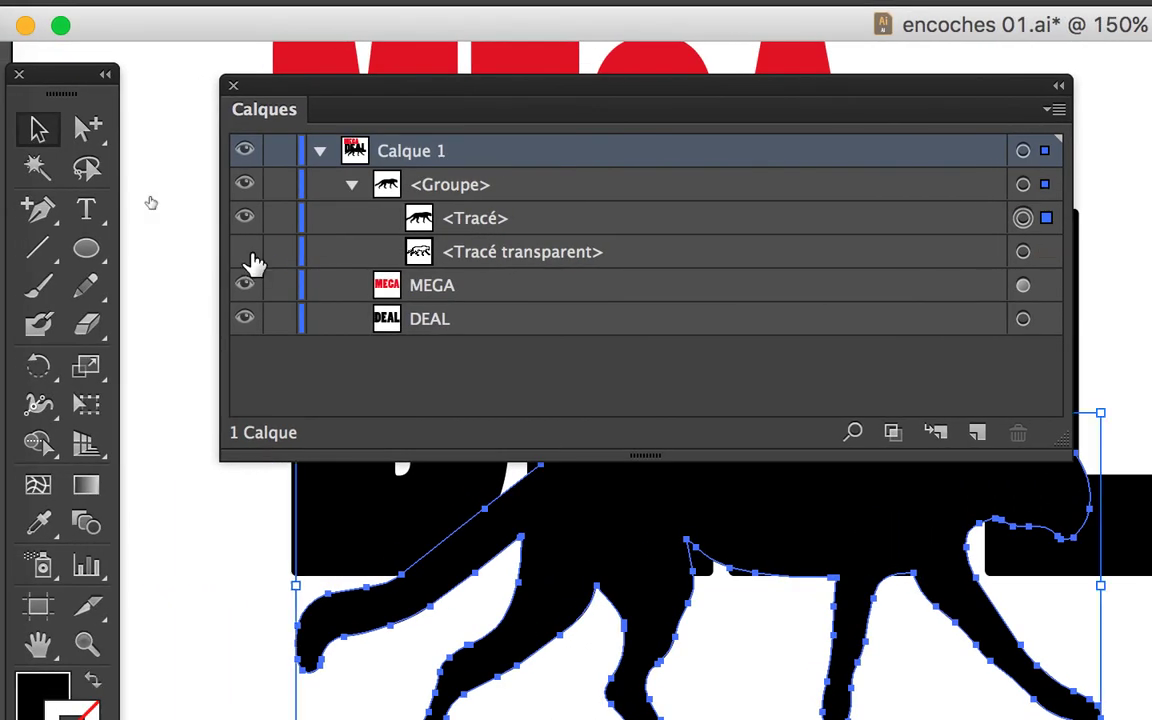
Show the <Tracé transparent> object inside the cheetah's <Groupe> again and highlight its row in the Calques panel.
left_click(250, 255)
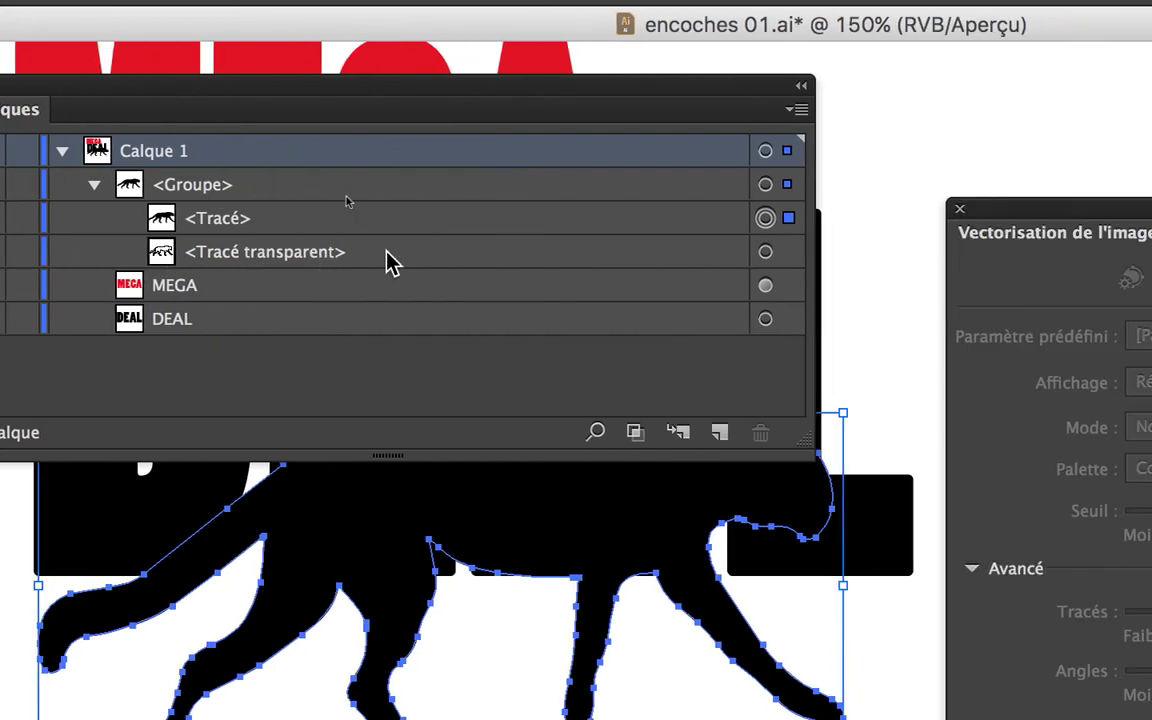
left_click(599, 260)
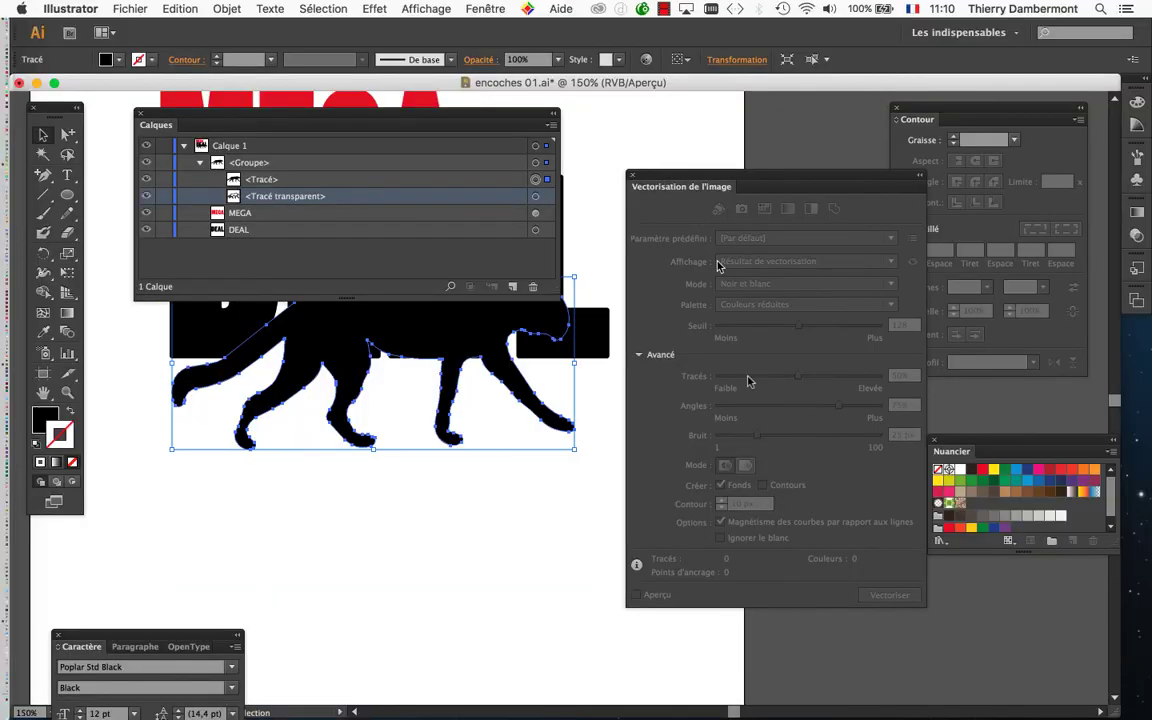
Move the Vectorisation de l'image panel out of the way, and enlarge and reposition the Calques panel.
left_click_drag(670, 183, 857, 589)
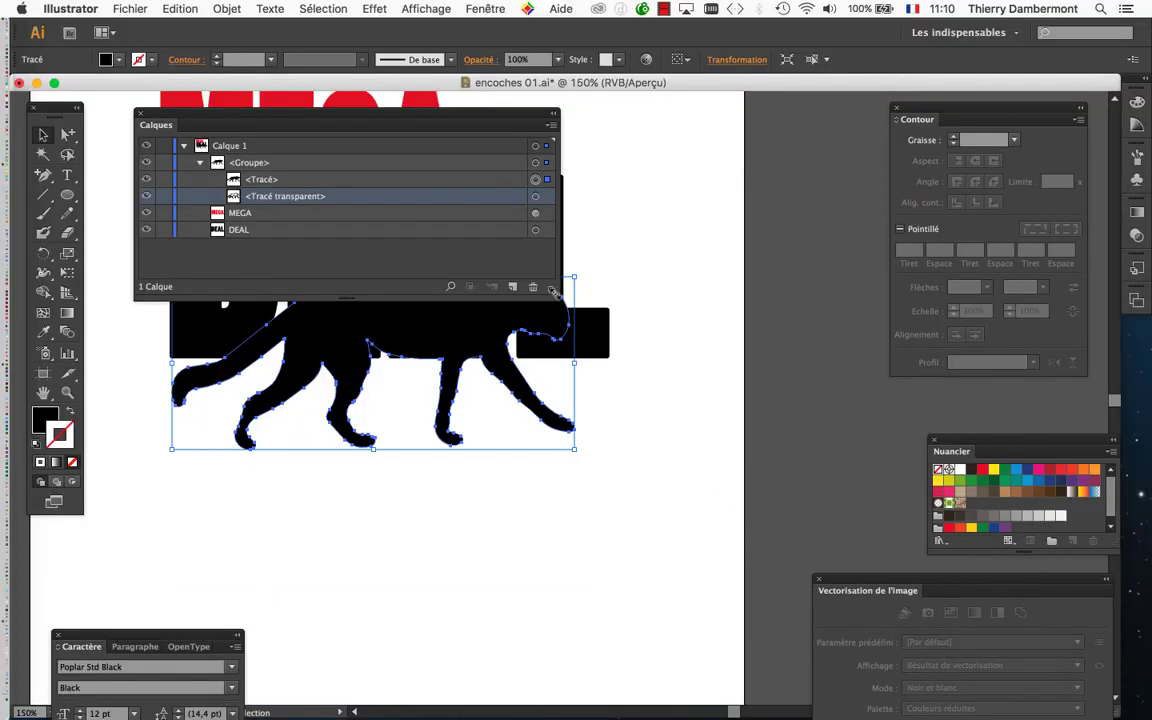
left_click_drag(554, 290, 573, 468)
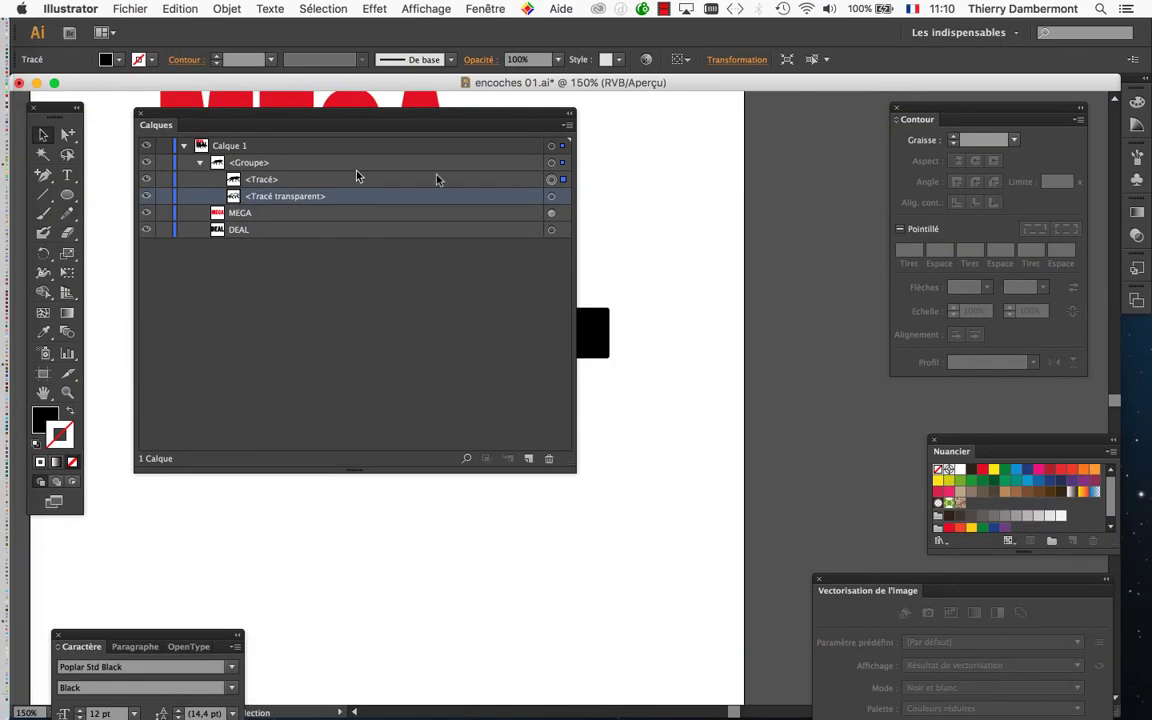
left_click_drag(522, 120, 682, 126)
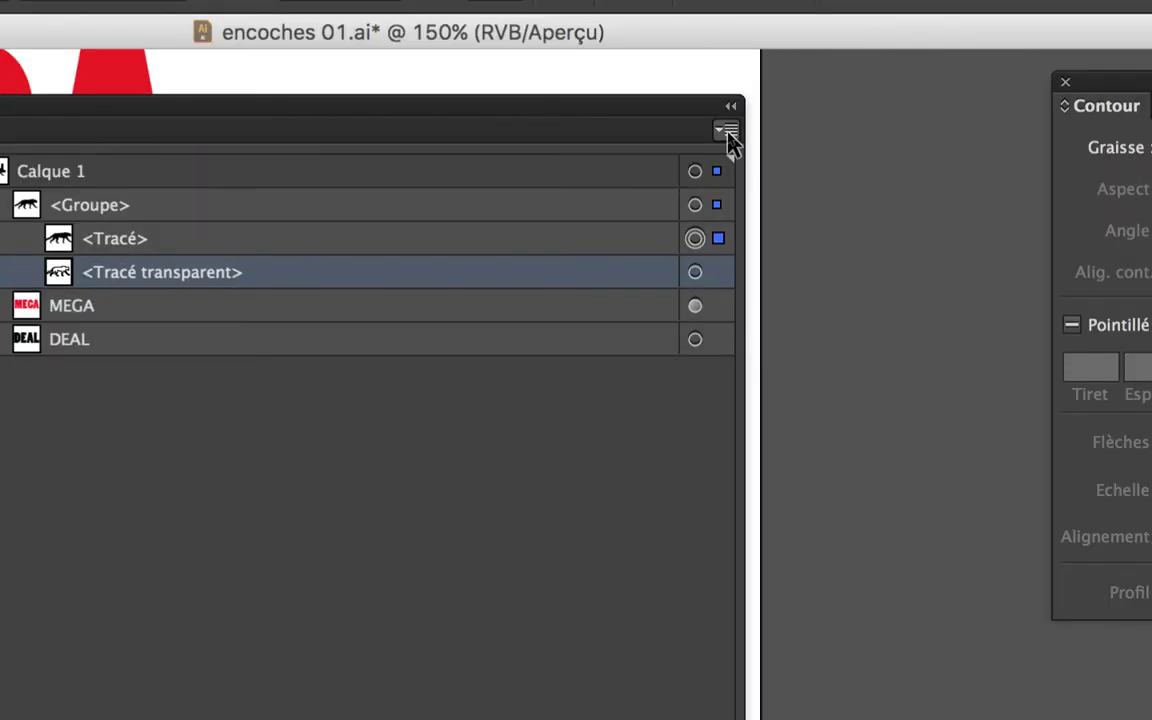
Set the Calques panel's row size to Autre, 80 pixels, and lengthen the panel to fit all its rows.
left_click(728, 133)
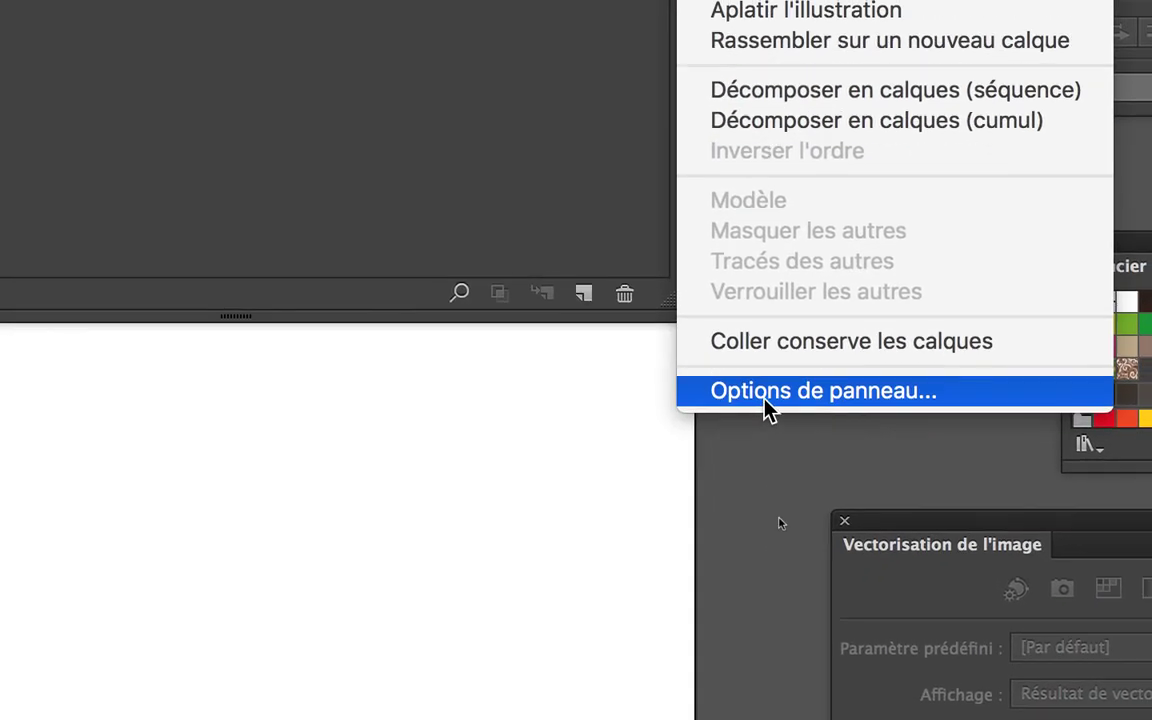
left_click(764, 395)
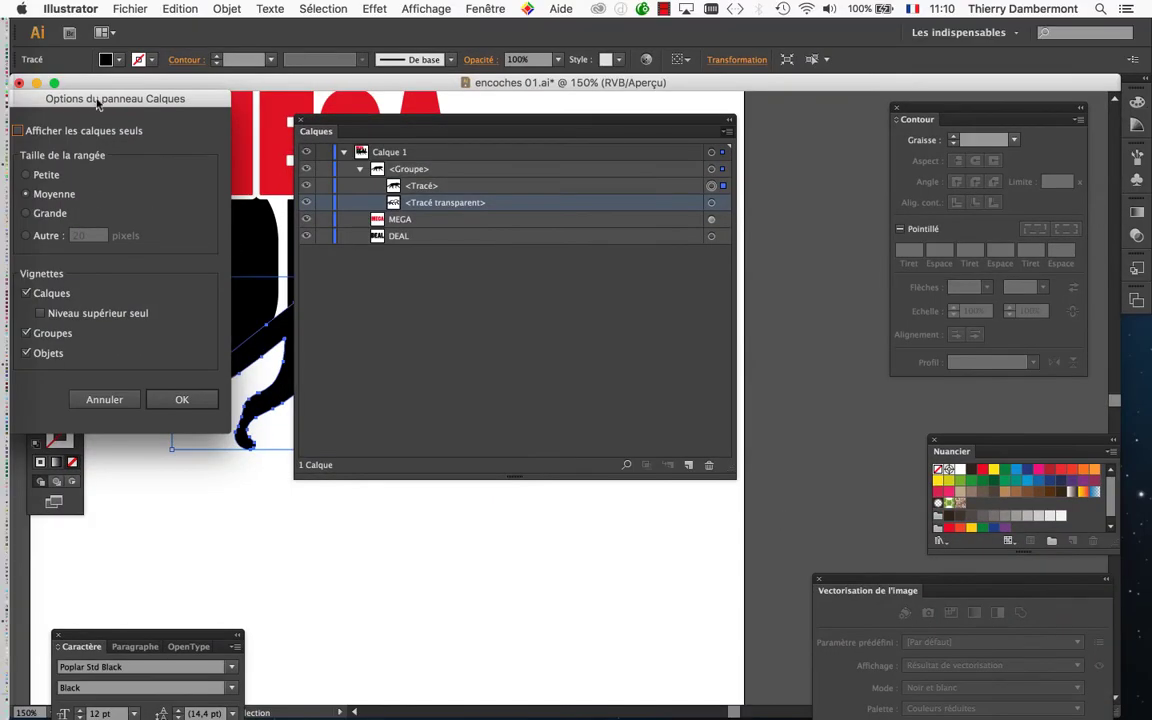
left_click_drag(96, 100, 787, 90)
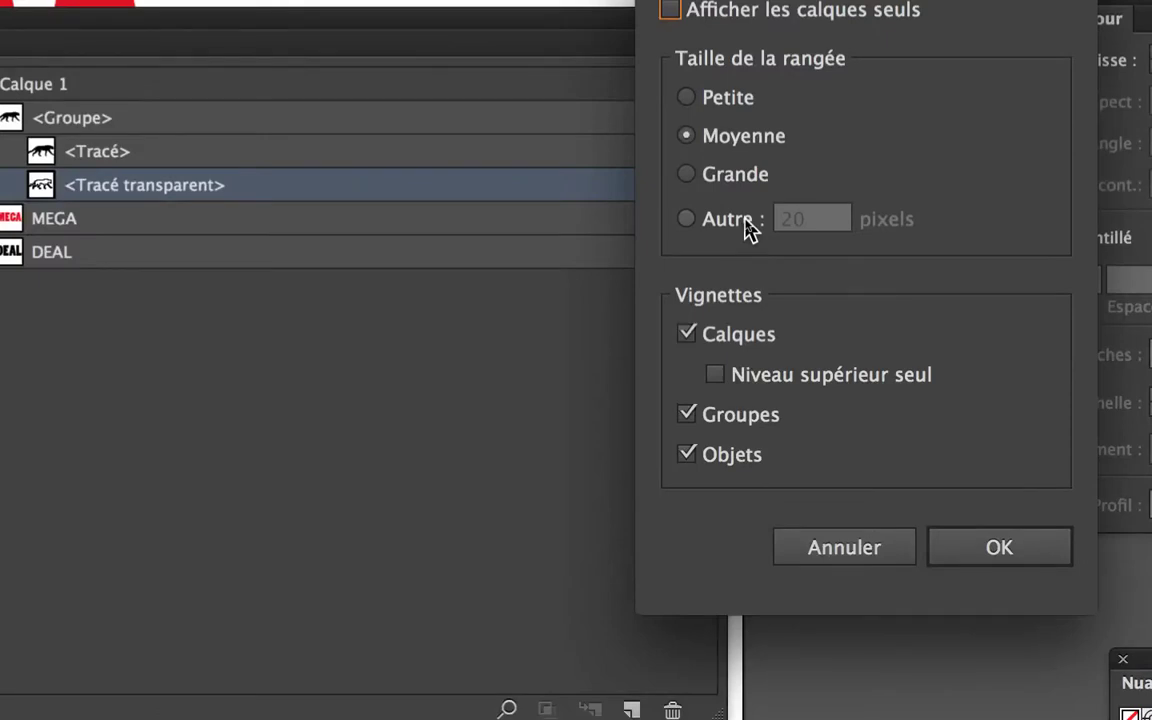
left_click(745, 220)
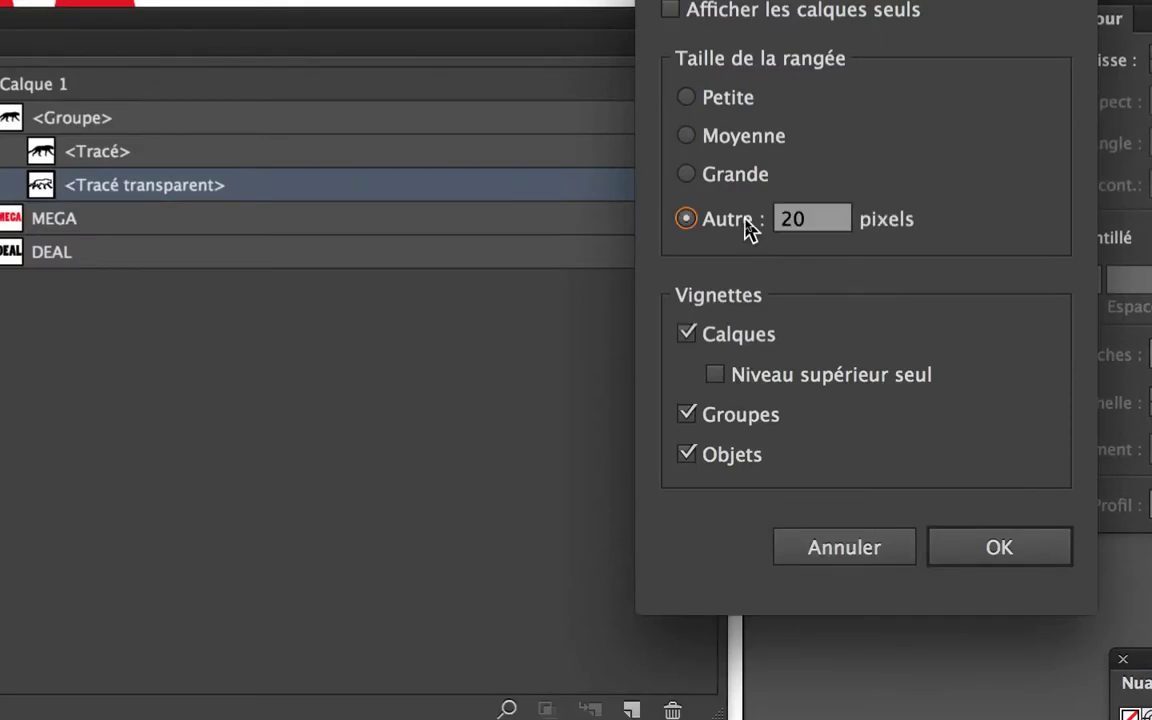
left_click_drag(806, 222, 762, 222)
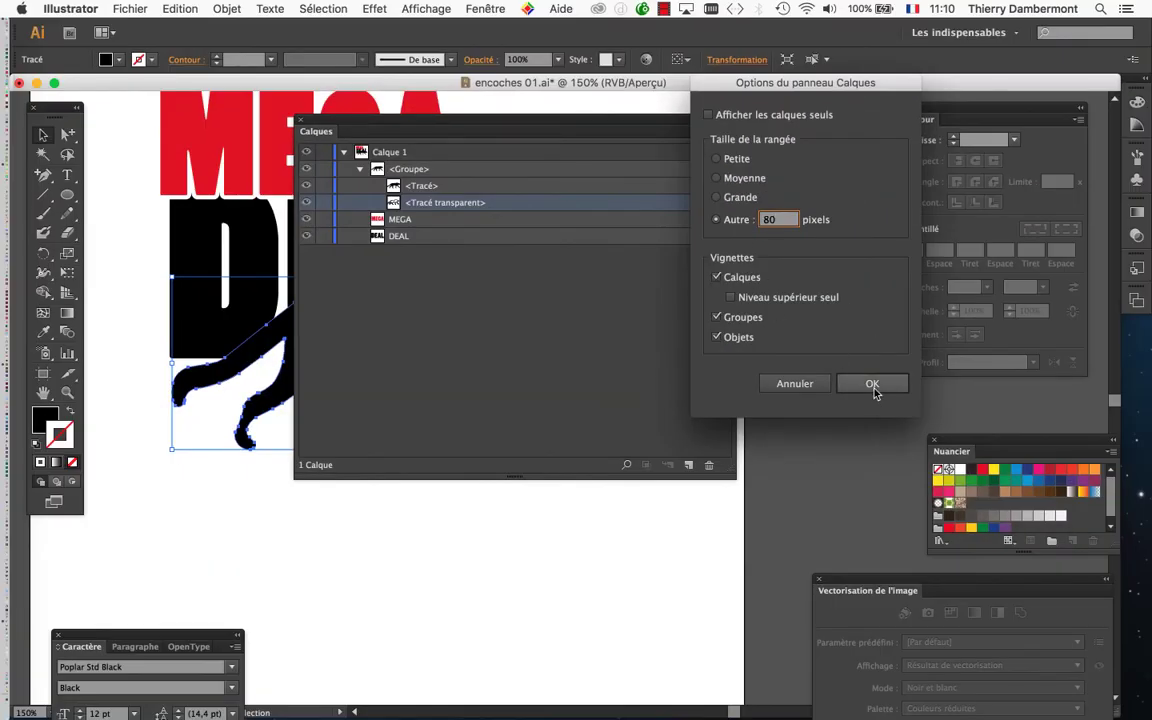
left_click(872, 385)
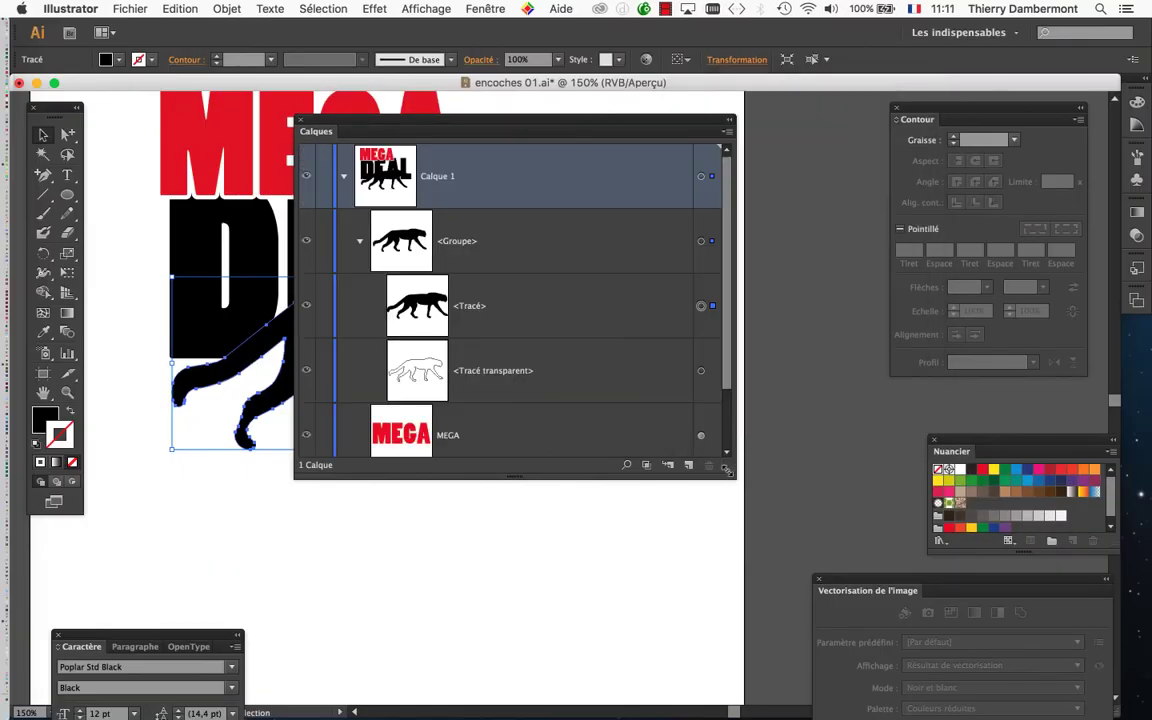
left_click_drag(727, 470, 738, 655)
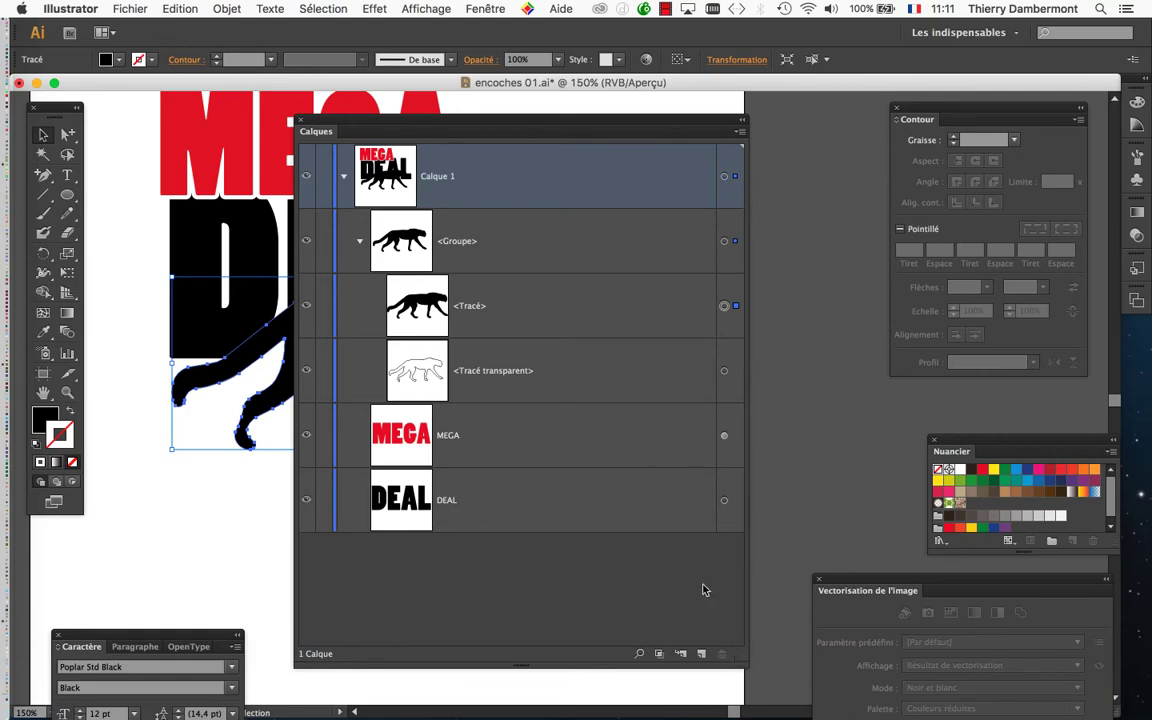
Uncover the cheetah's tail and hind legs and delete the <Tracé transparent> object from the cheetah's <Groupe>.
left_click_drag(353, 125, 518, 76)
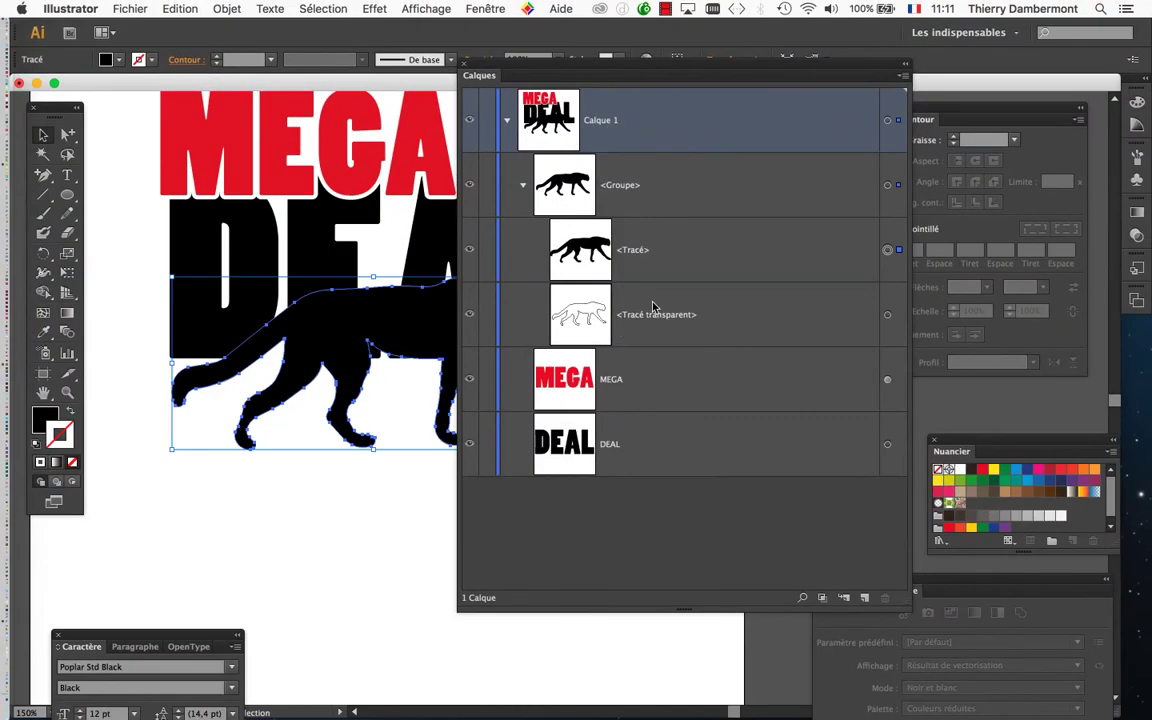
left_click(722, 318)
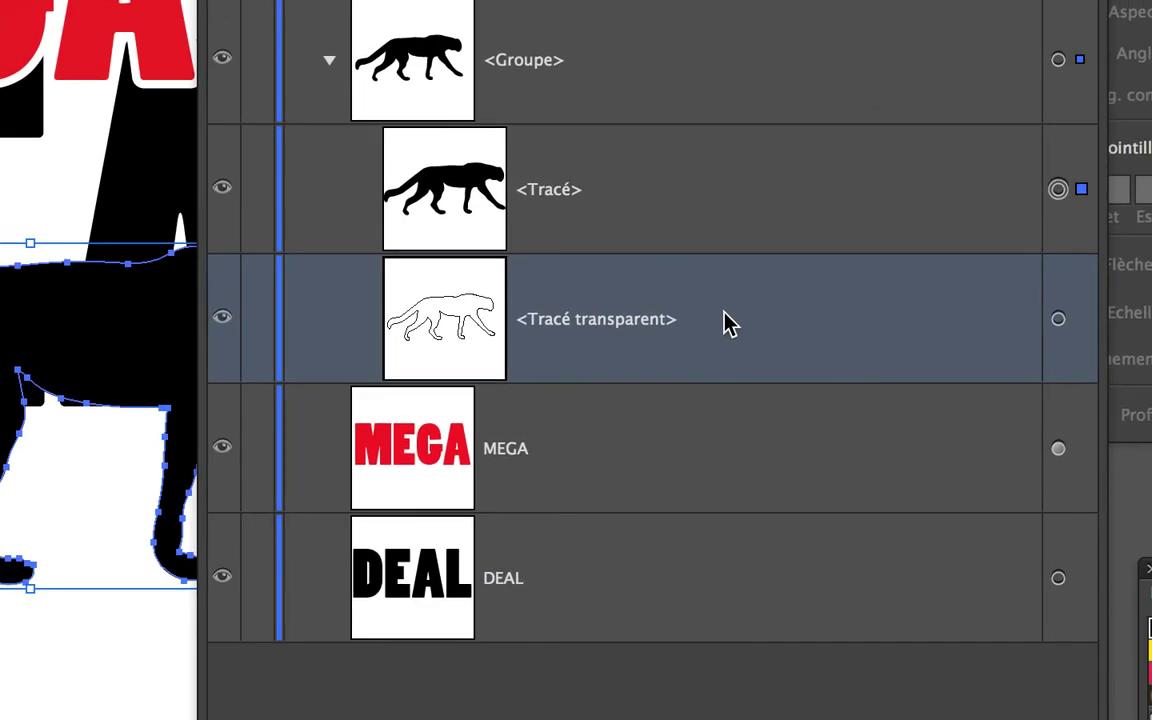
left_click_drag(729, 315, 822, 512)
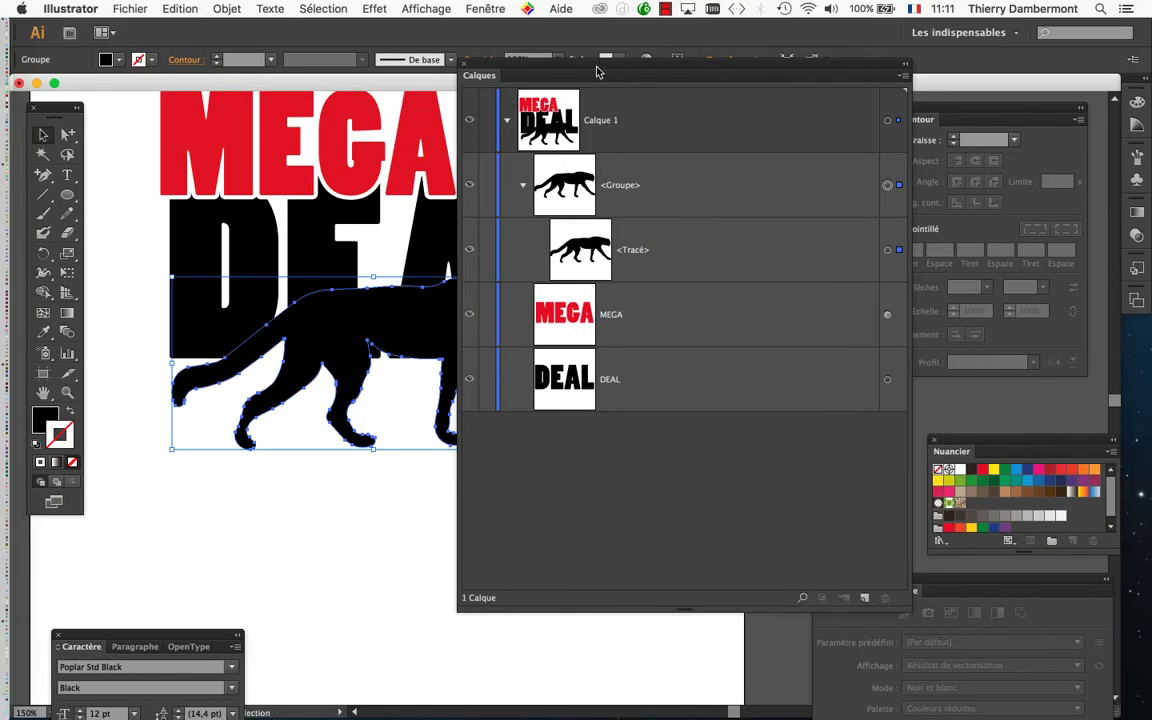
Rearrange the panels to uncover the artwork and give the cheetah group a white contour.
left_click_drag(596, 70, 536, 558)
left_click_drag(50, 103, 111, 117)
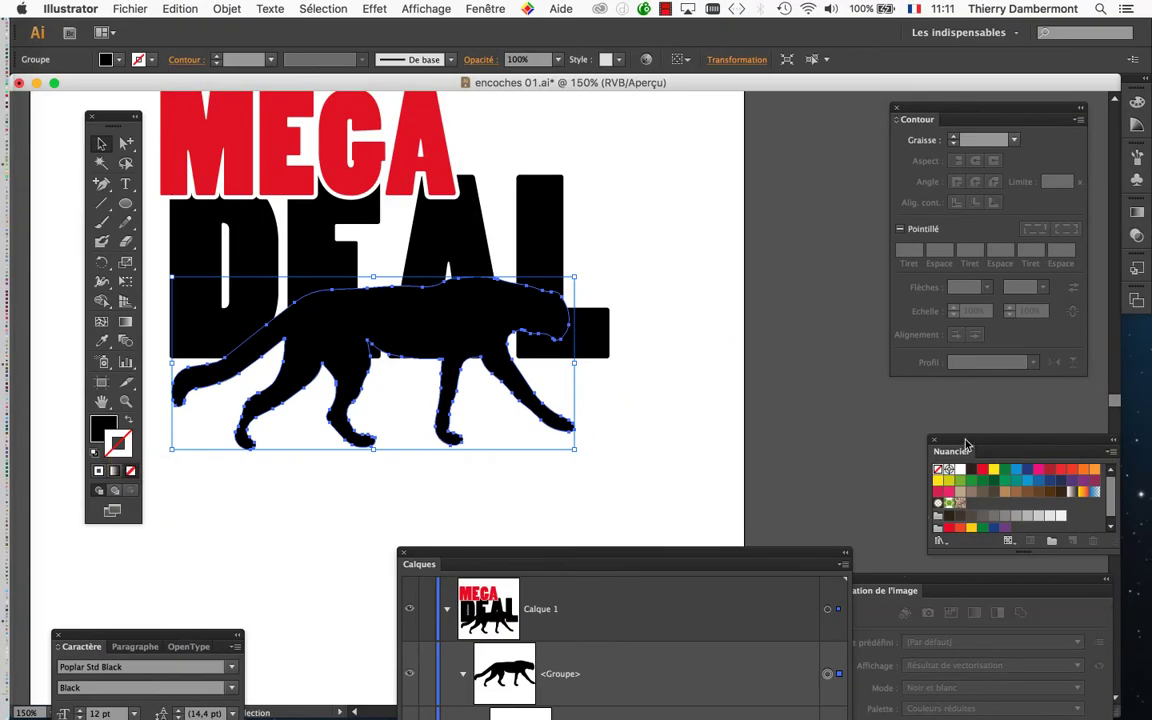
left_click_drag(966, 443, 660, 260)
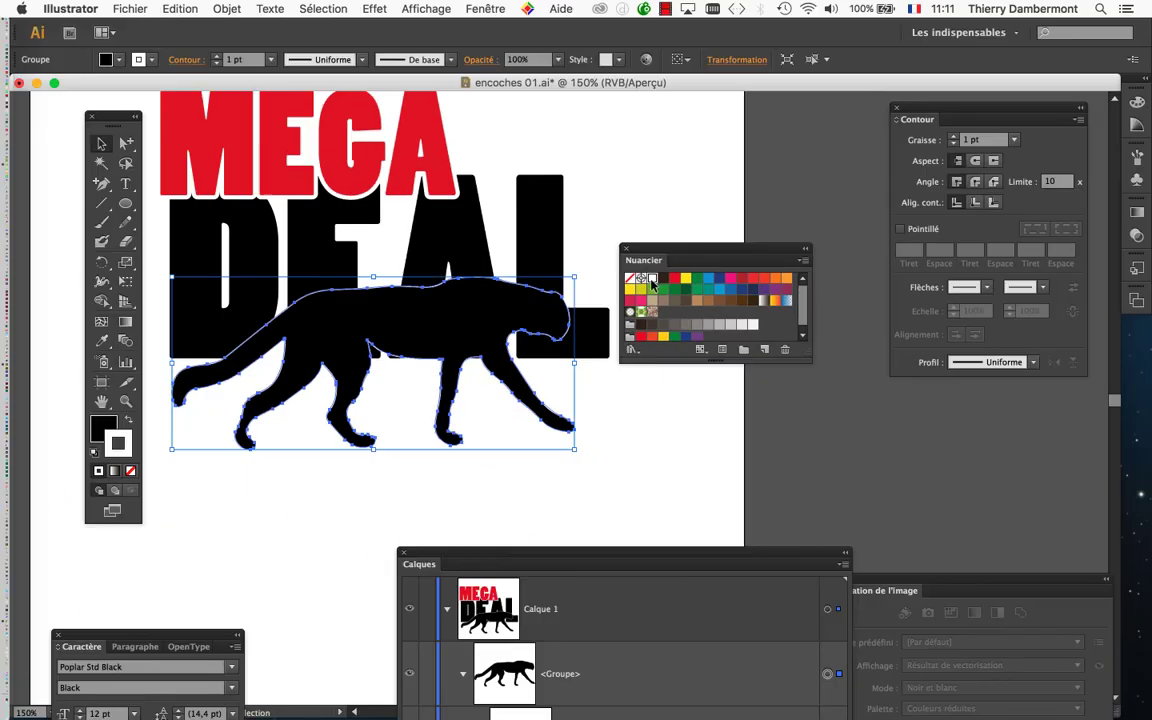
Move the Calques panel lower below the artwork and set the cheetah's contour weight to 5 pt.
left_click(482, 8)
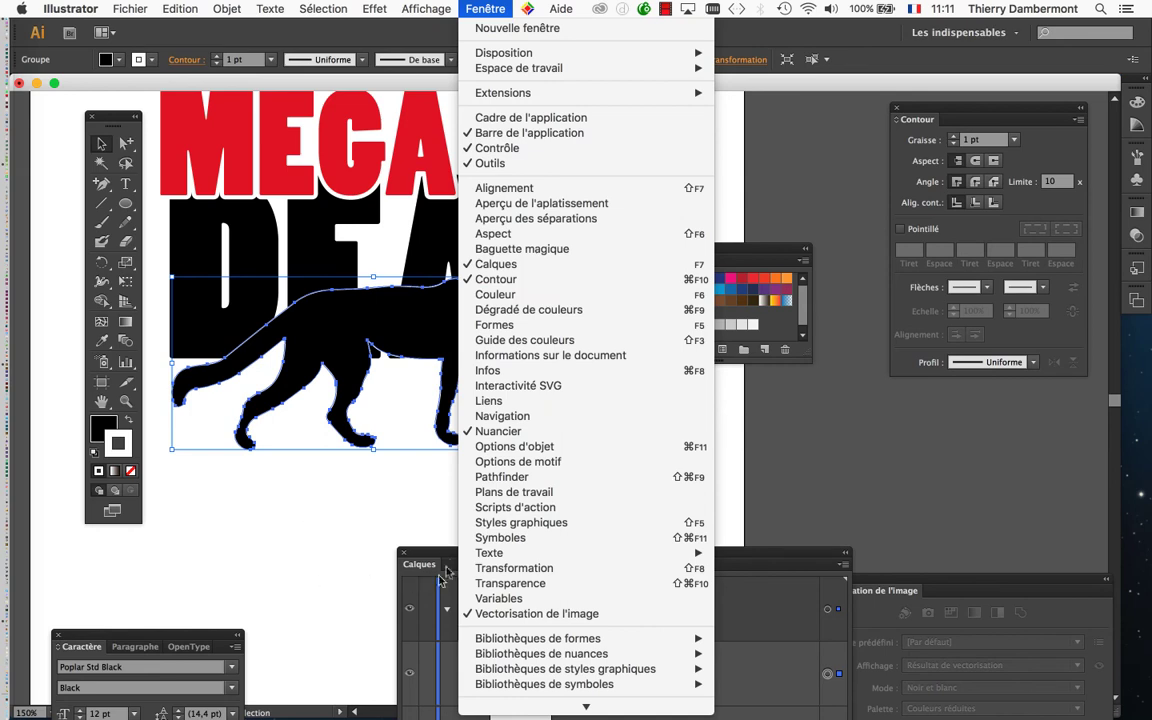
left_click(774, 555)
left_click_drag(780, 553, 676, 655)
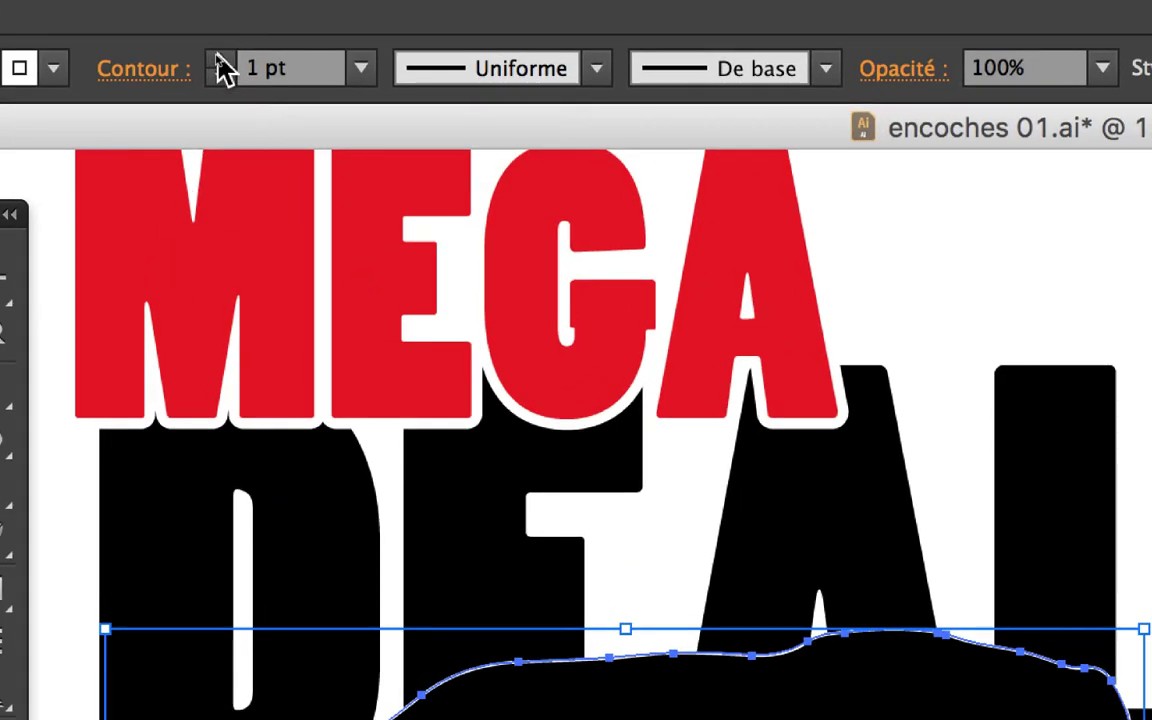
left_click(182, 46)
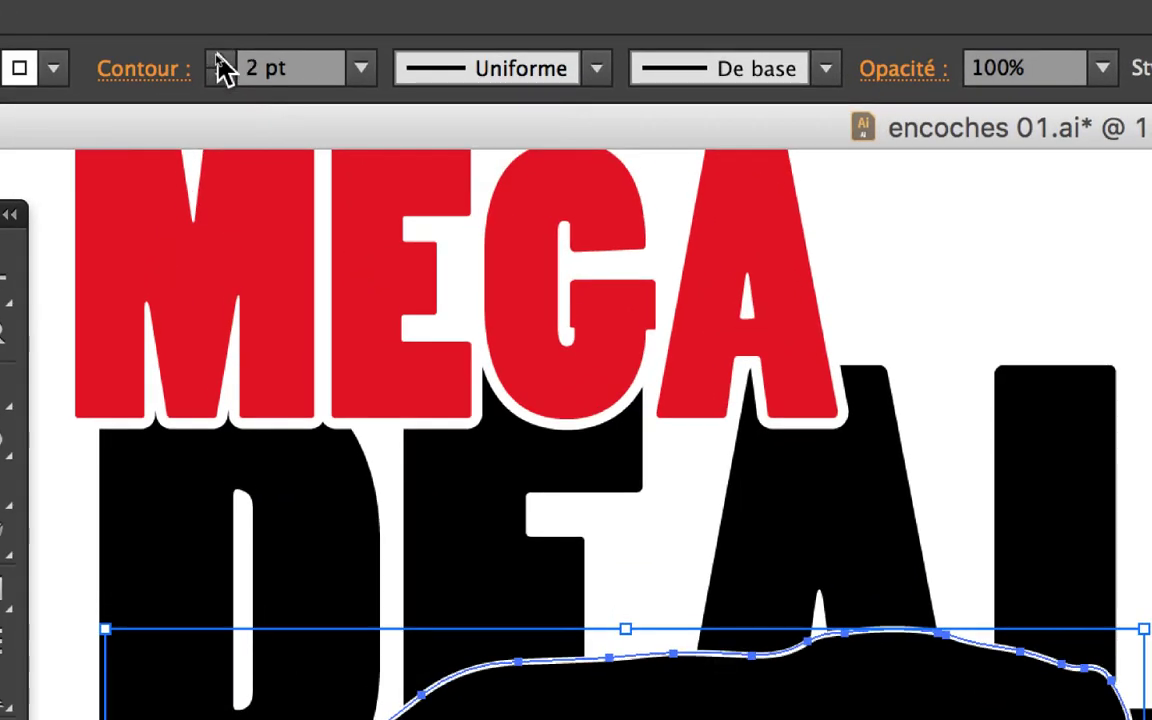
left_click(182, 46)
left_click(220, 60)
left_click(220, 60)
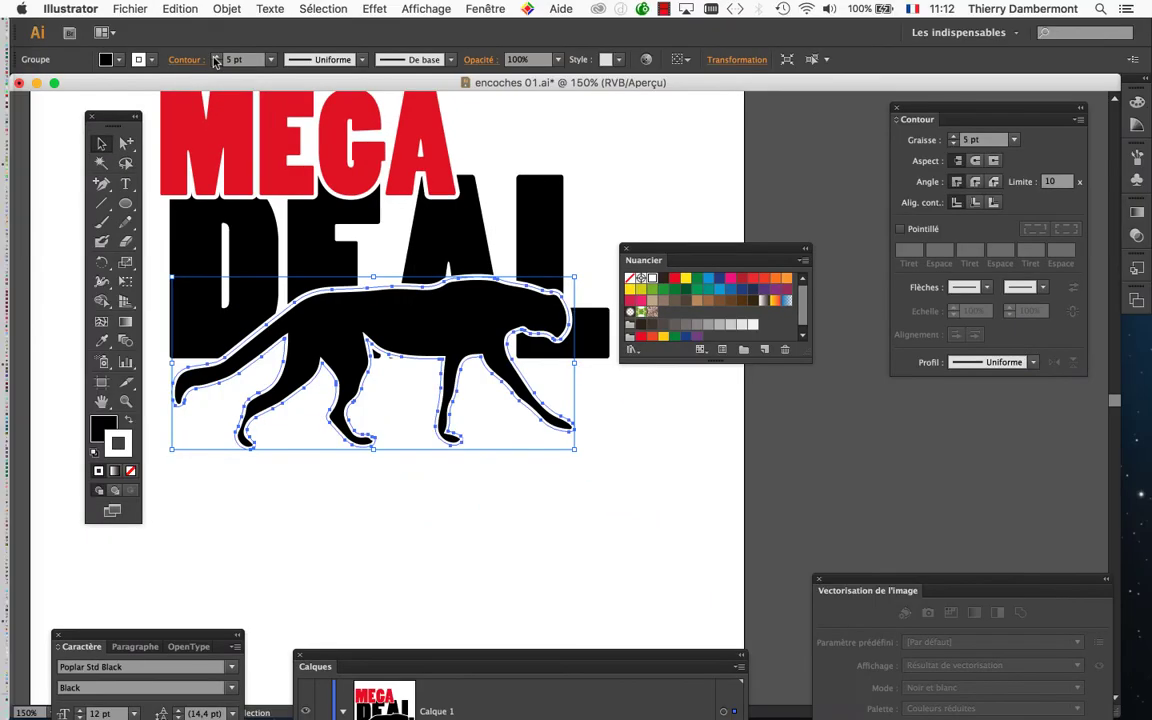
Shrink the cheetah with the Free Transform tool and place it over the middle of the DEAL lettering.
left_click_drag(685, 250, 800, 352)
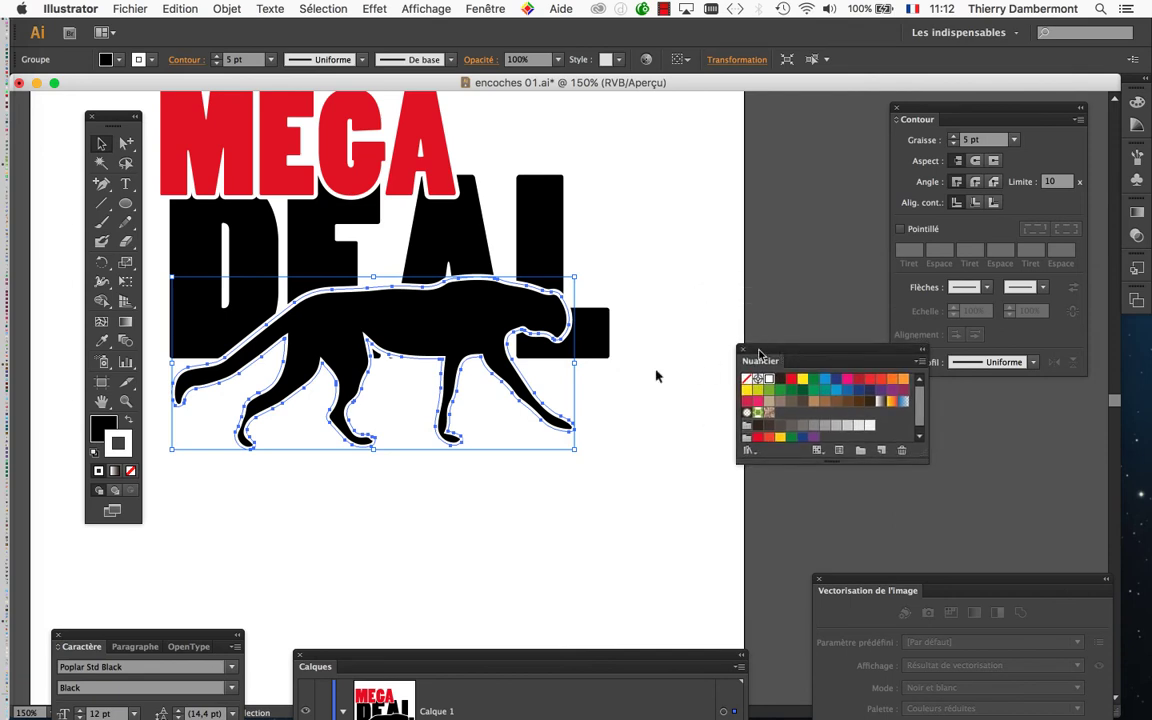
left_click_drag(632, 447, 698, 462)
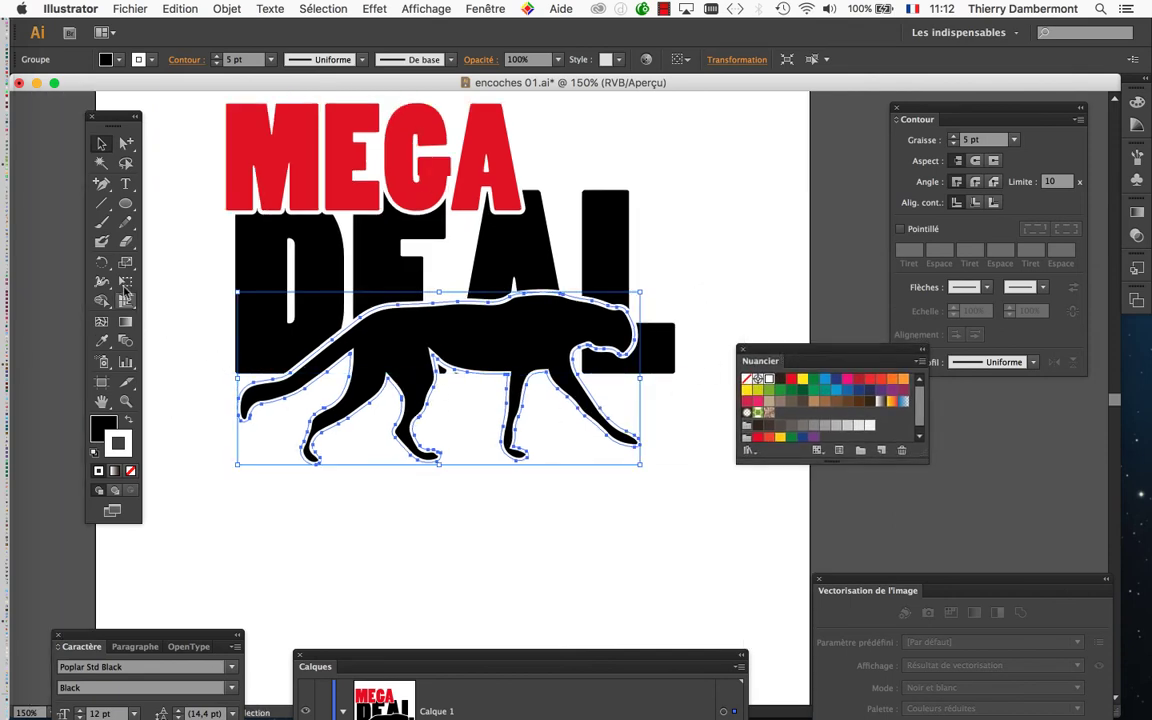
left_click_drag(636, 462, 566, 430)
key("super+minus")
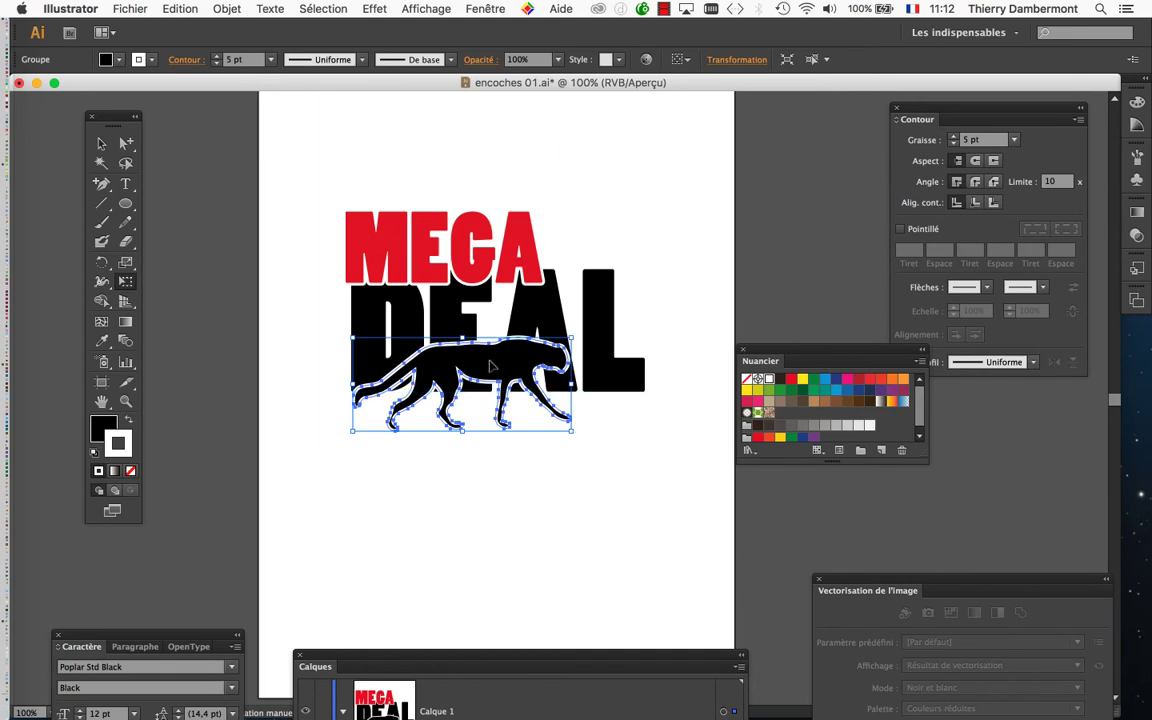
left_click_drag(490, 366, 537, 335)
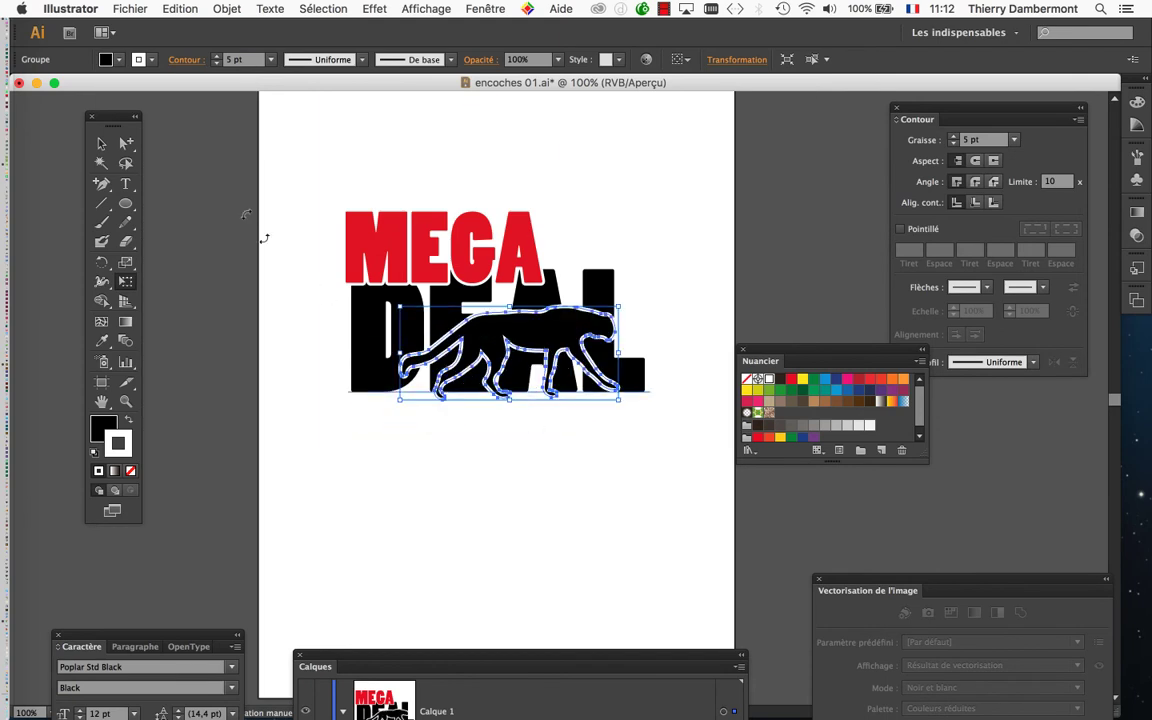
Try the cheetah further left, so that it overlaps the D of DEAL and its tail extends past the lettering.
left_click(102, 144)
left_click(441, 480)
left_click_drag(546, 333, 450, 342)
left_click(580, 503)
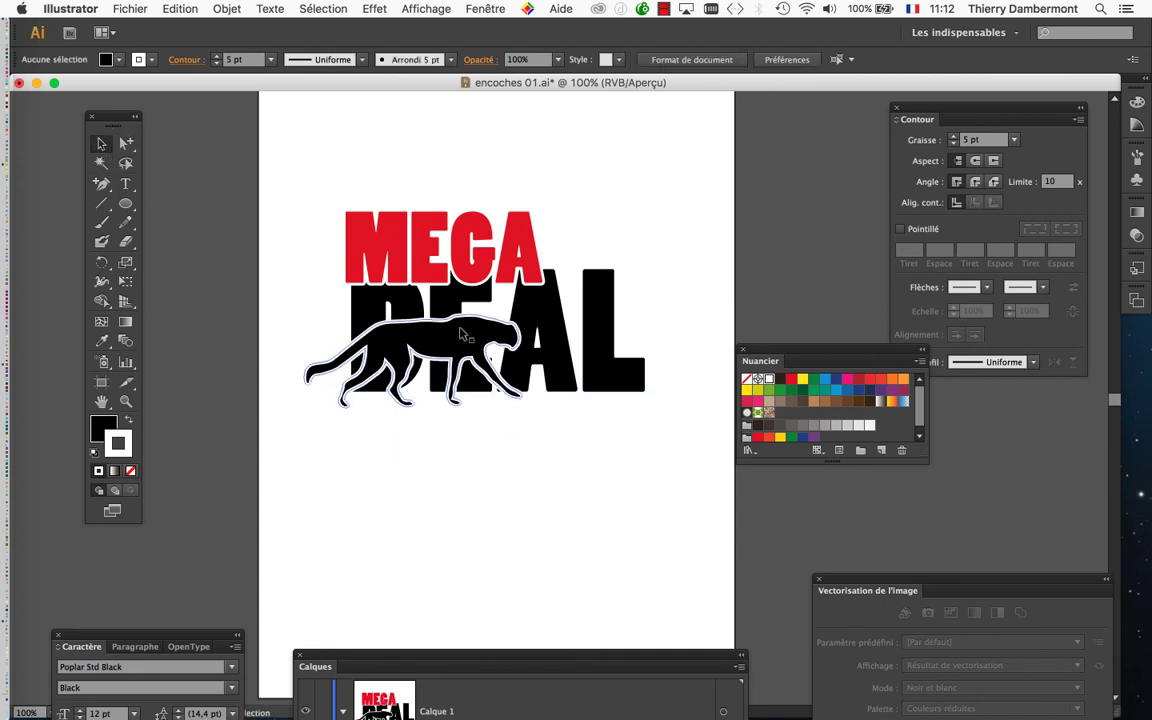
left_click_drag(463, 329, 408, 330)
scroll(467, 451, "down", 1)
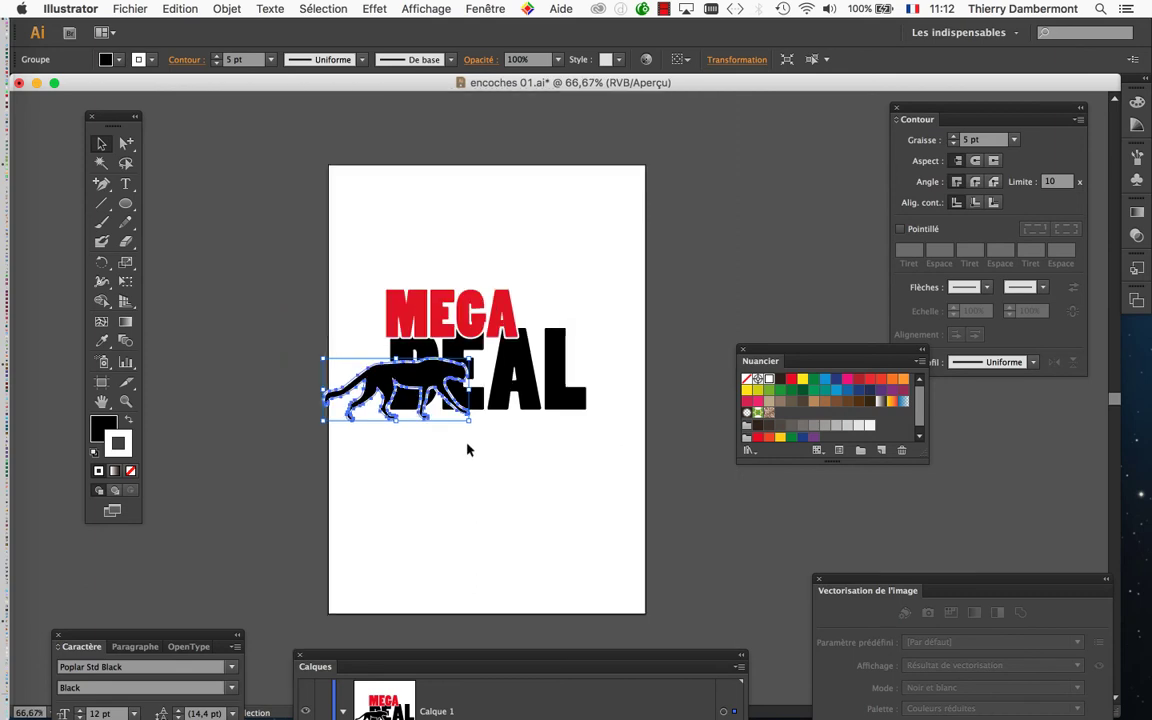
Resize the cheetah with the Free Transform tool and place it so its head lines up with the right edge of DEAL's L.
left_click(132, 282)
left_click_drag(470, 358, 556, 382)
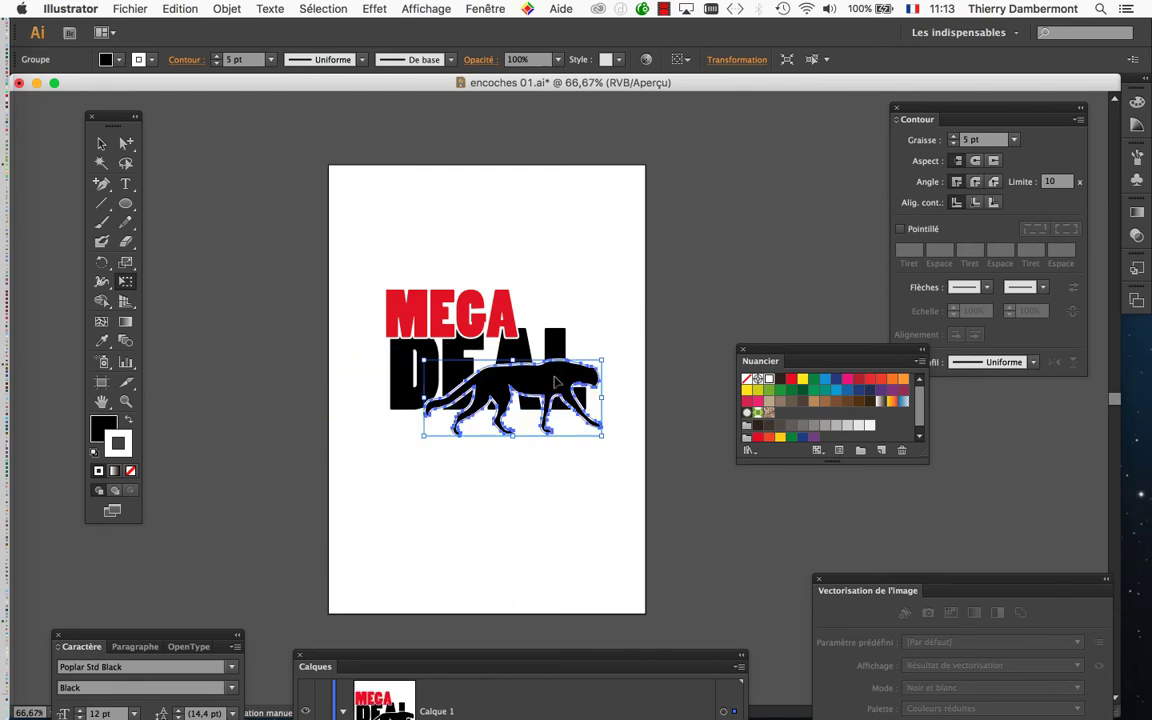
scroll(566, 379, "up", 1)
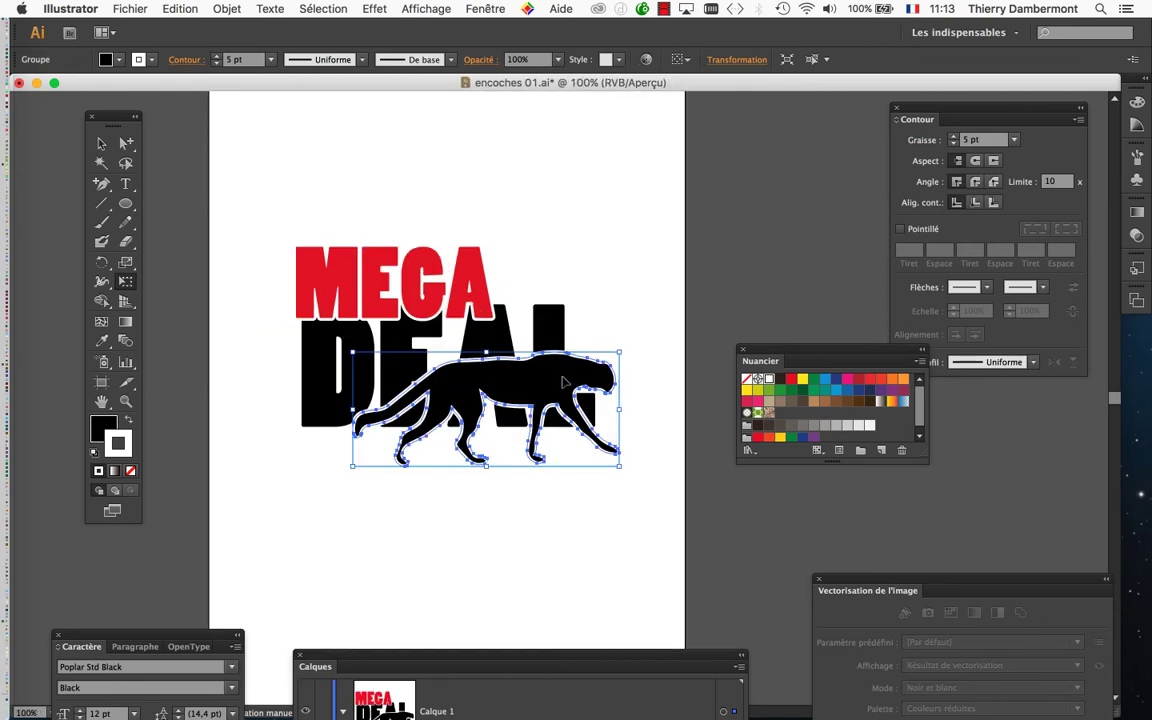
left_click_drag(619, 354, 596, 363)
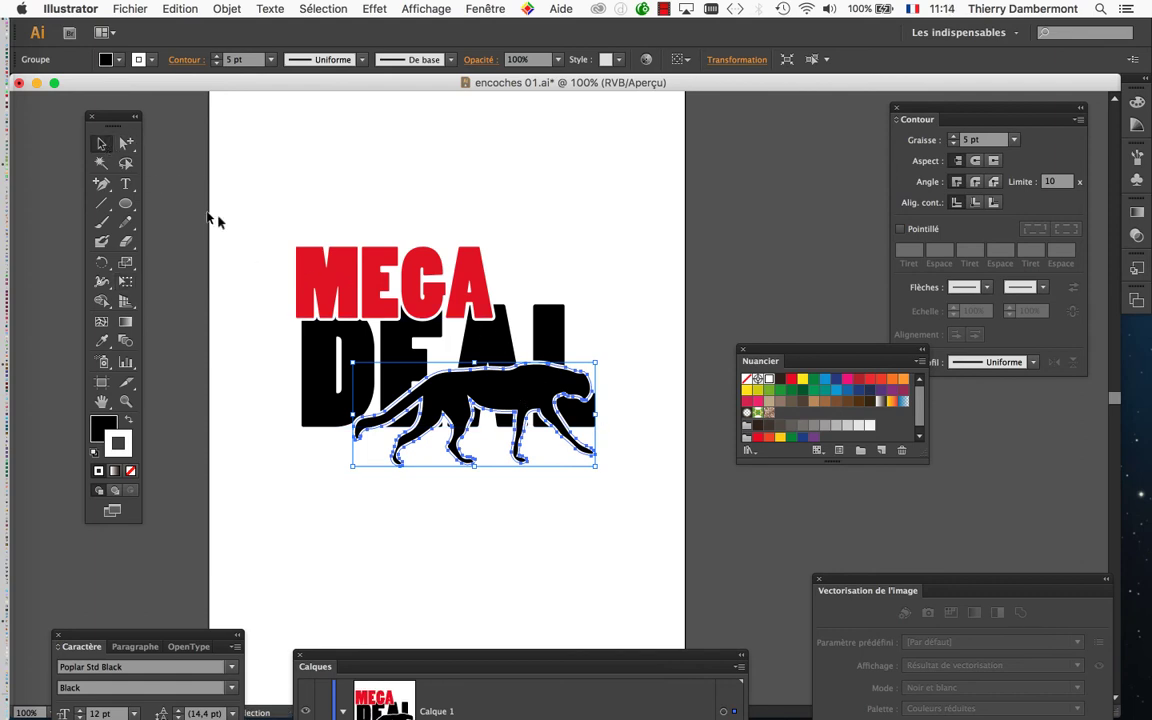
left_click(418, 449)
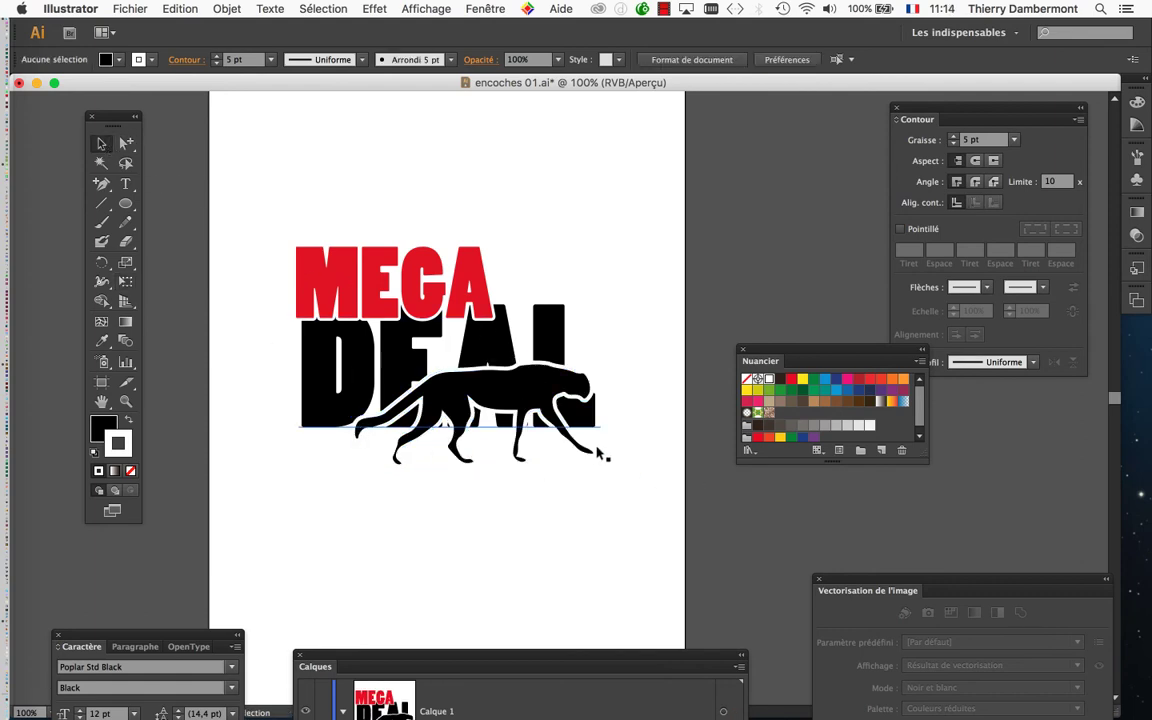
Select the cheetah and bring the Contour panel next to the artwork.
scroll(600, 455, "up", 1)
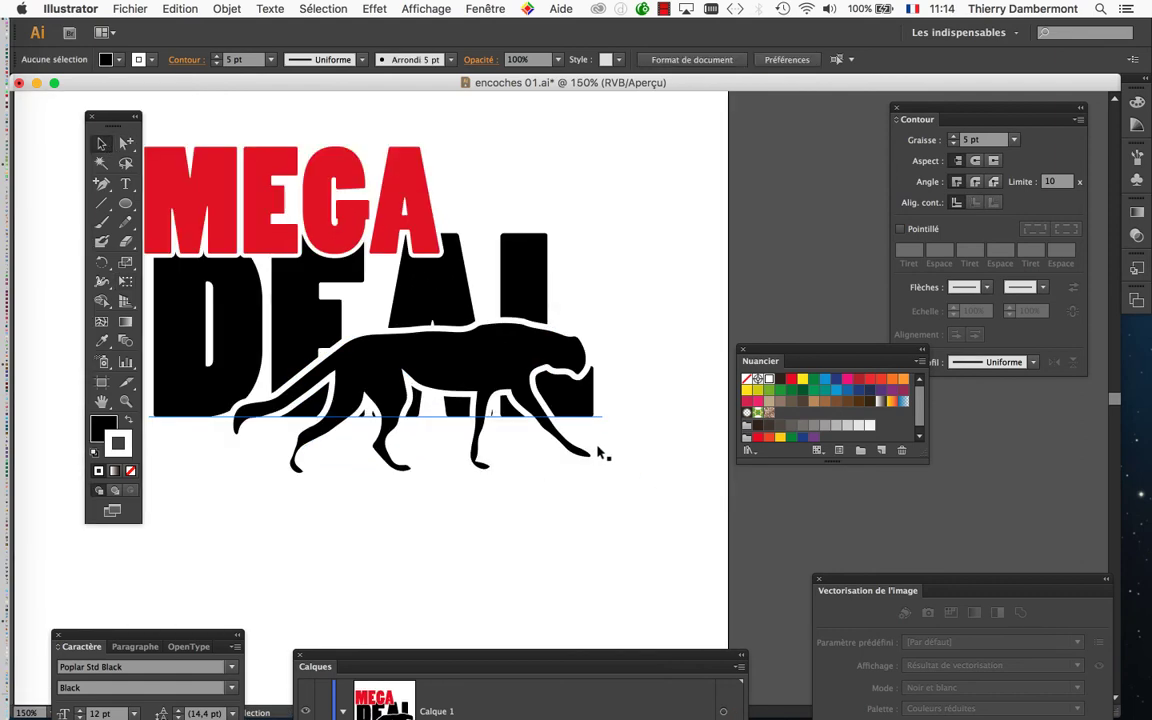
left_click(505, 385)
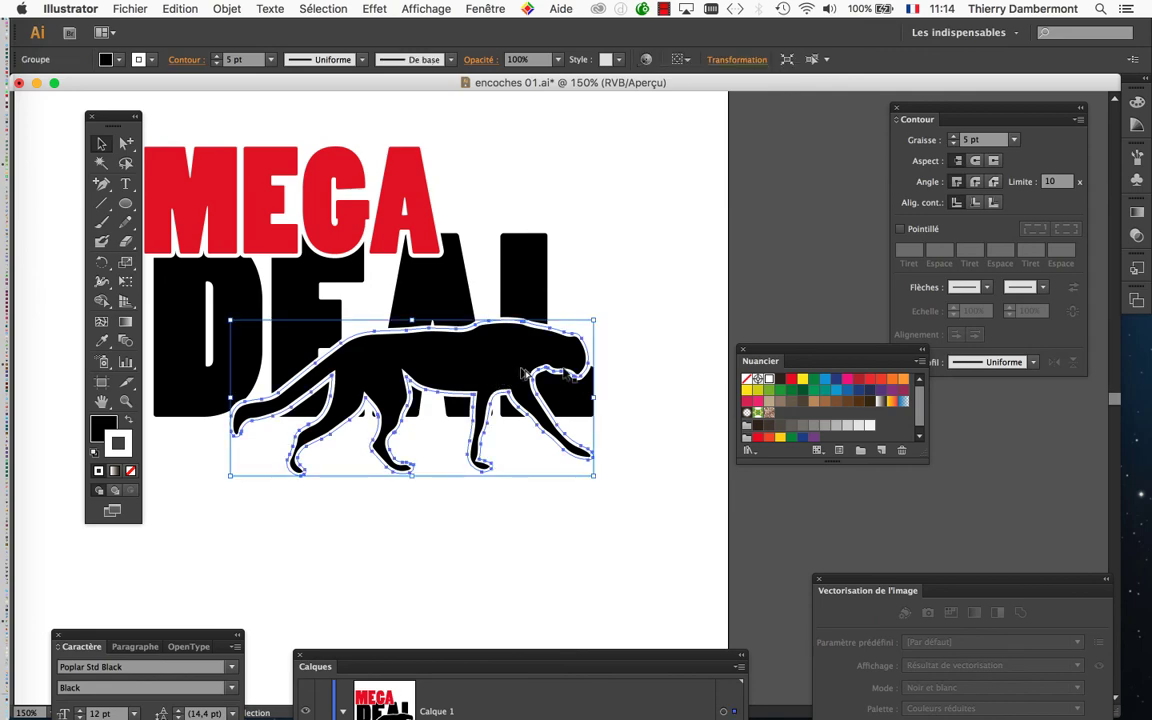
left_click(487, 9)
left_click(533, 280)
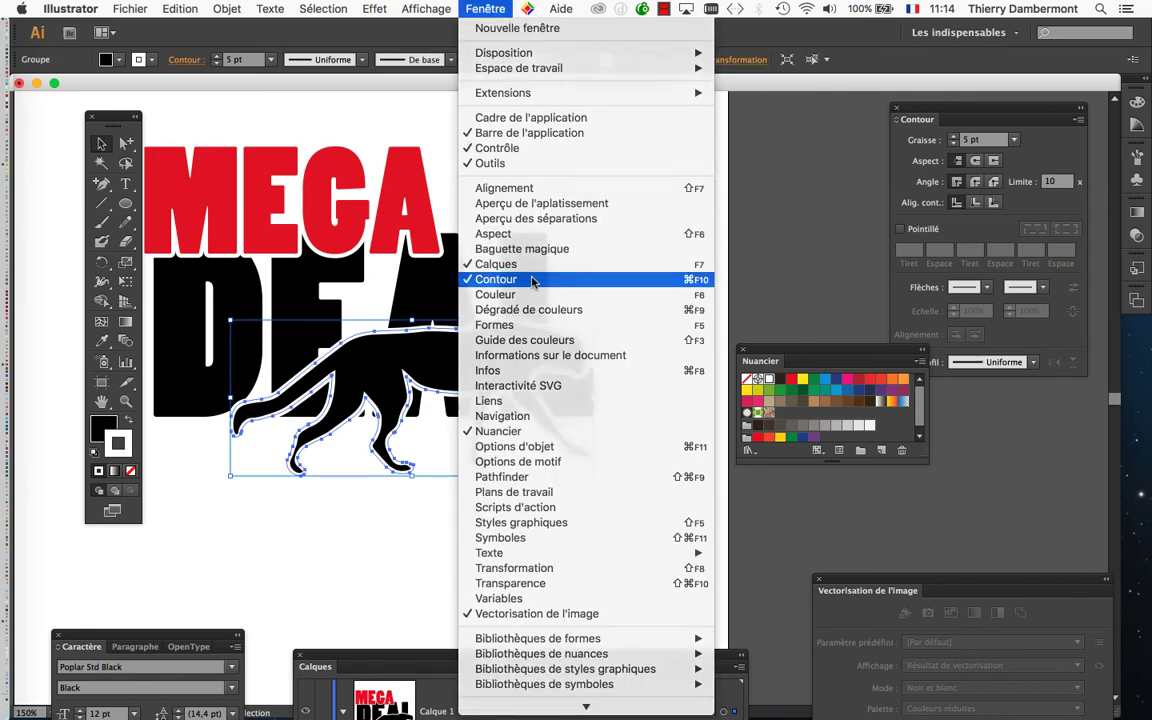
left_click(487, 9)
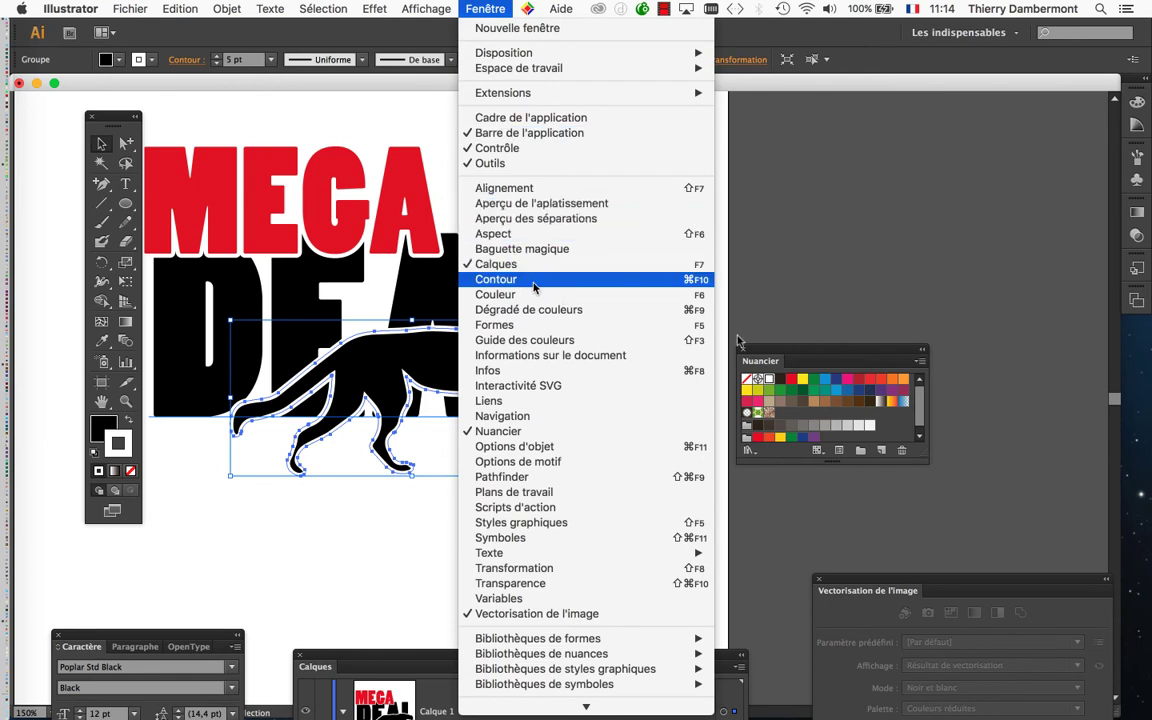
left_click(500, 279)
left_click_drag(936, 110, 674, 223)
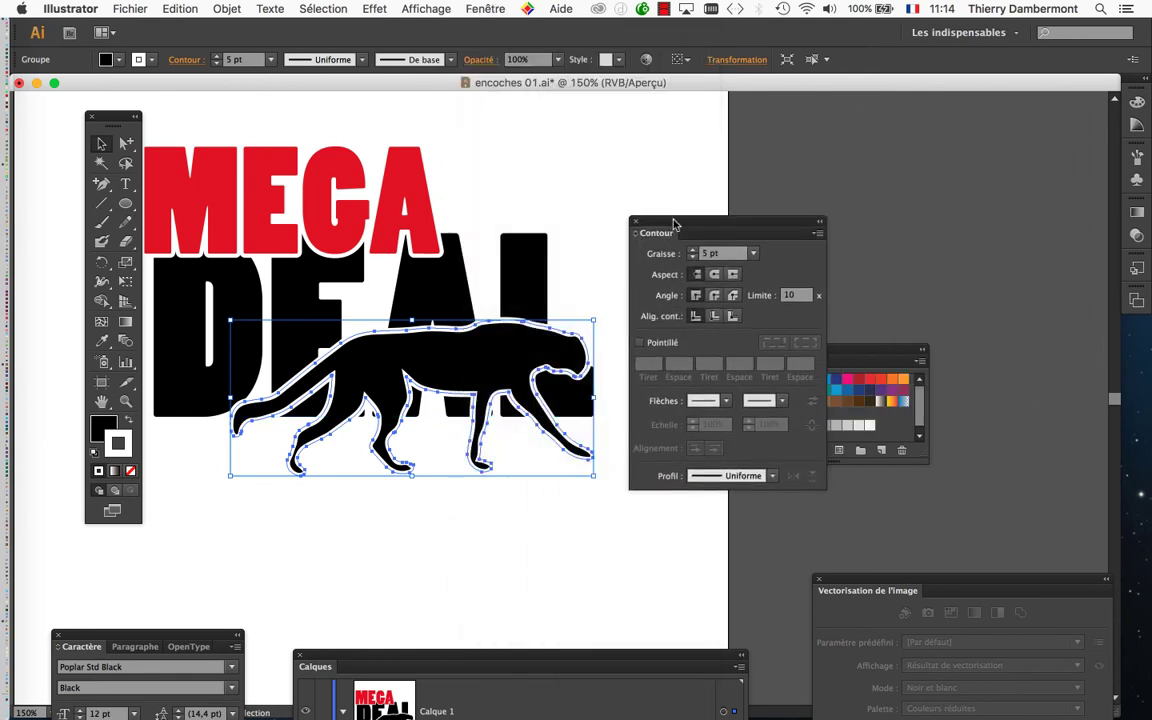
Set the cheetah's contour weight to 12 pt and move the Contour panel away from the artwork.
left_click(690, 250)
left_click(690, 250)
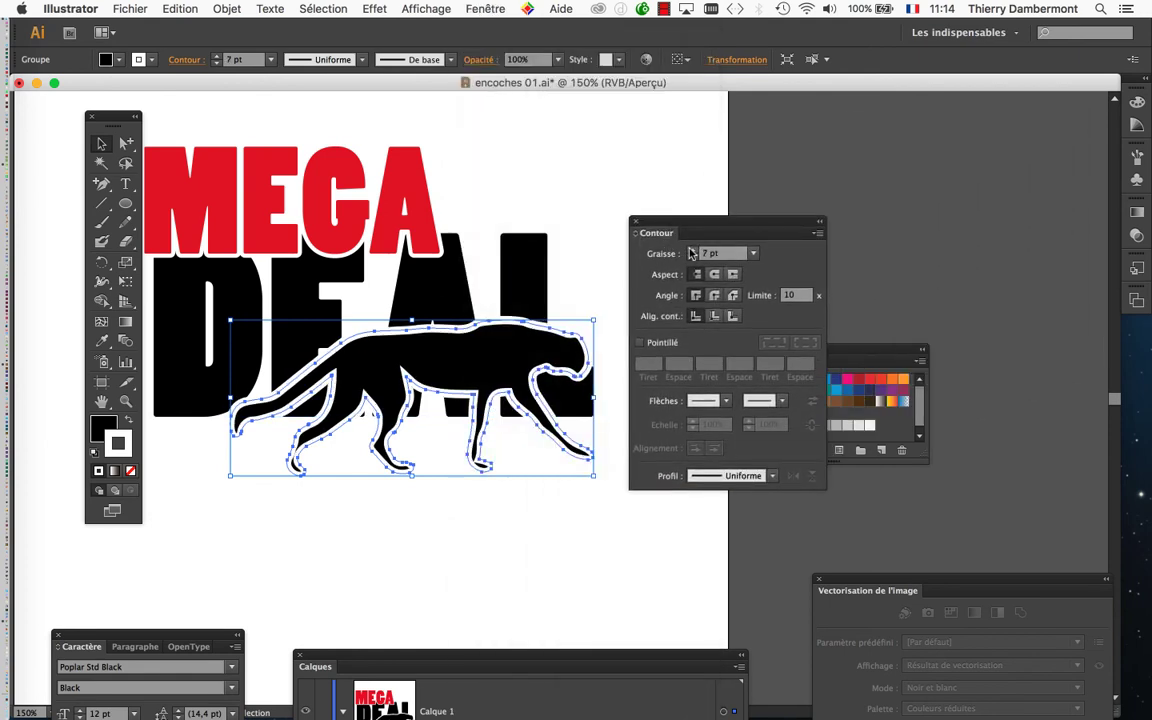
left_click(690, 250)
left_click(690, 250)
left_click(690, 250)
left_click(690, 250)
left_click(690, 250)
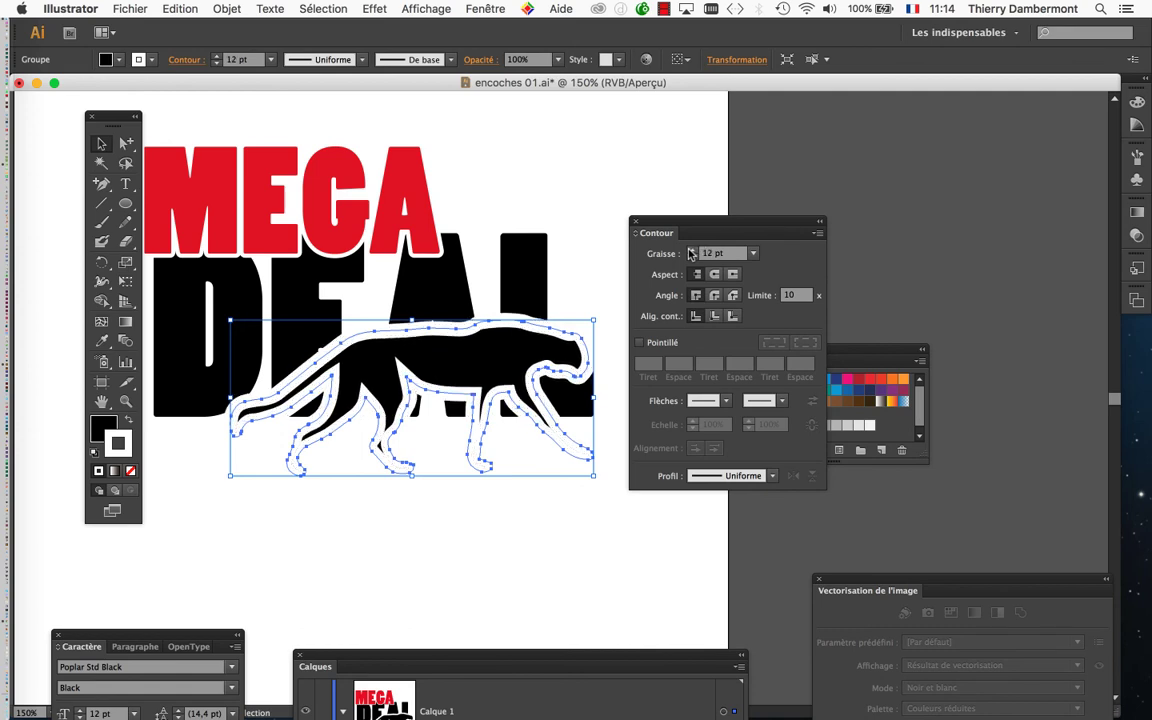
left_click_drag(663, 224, 988, 237)
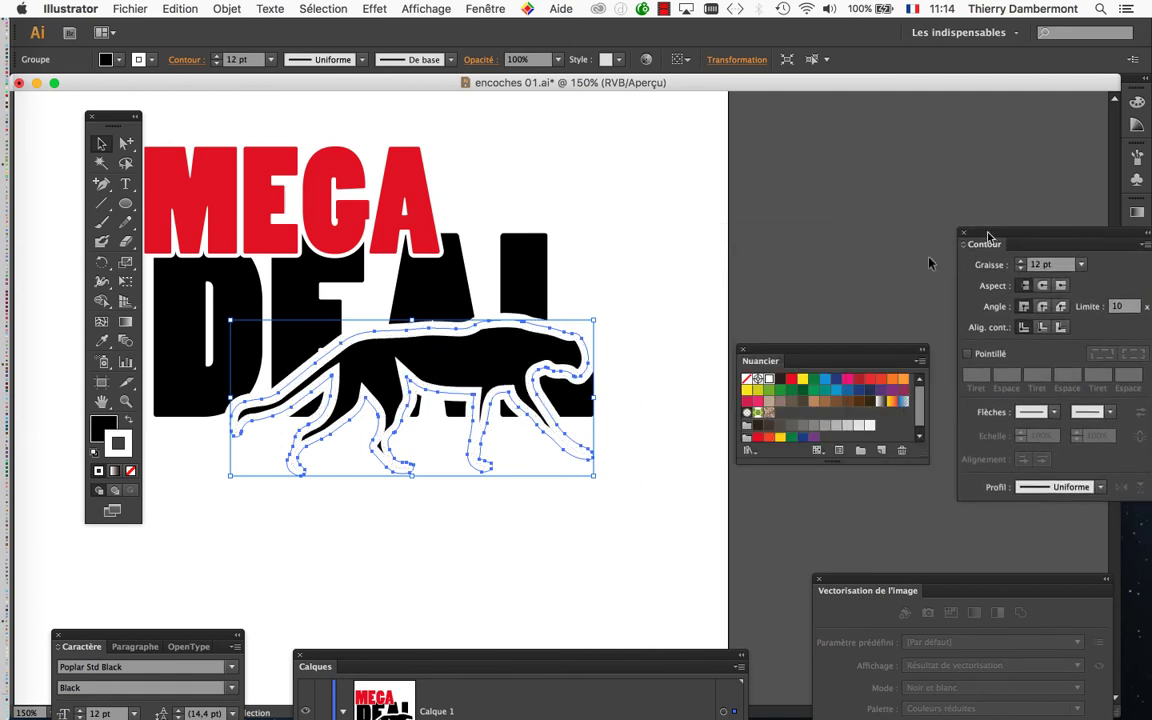
Display the Aspect panel beside the artwork and inspect the cheetah group's appearance entries.
left_click(487, 10)
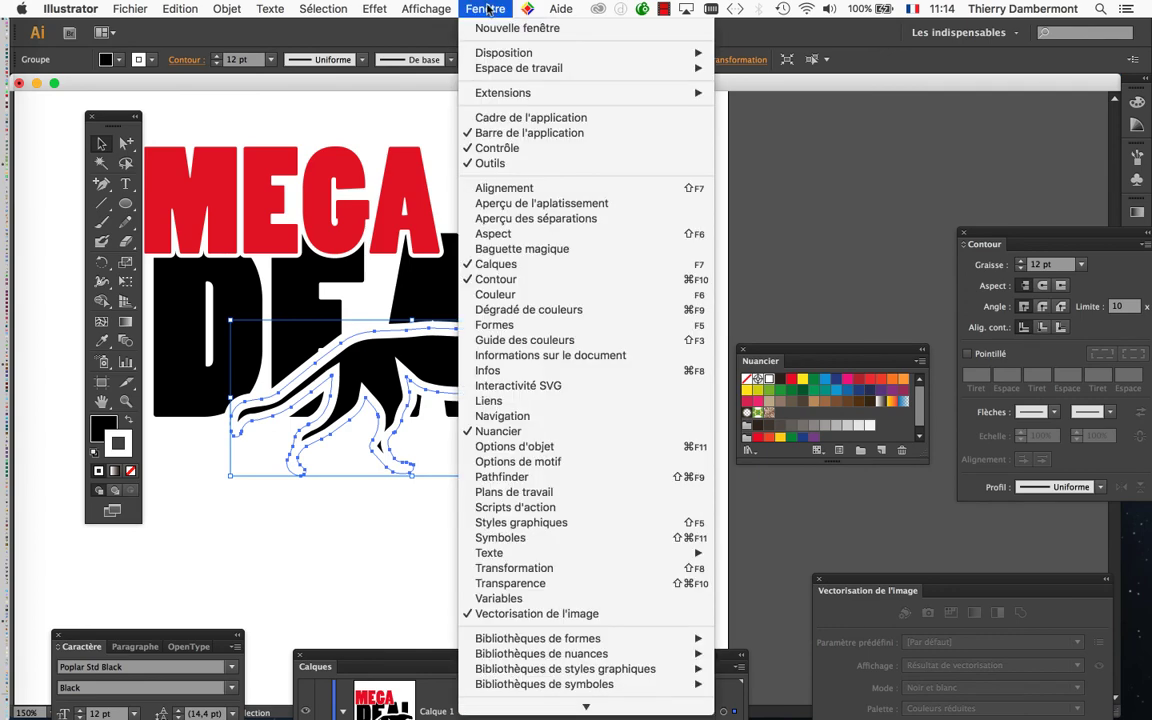
left_click(512, 226)
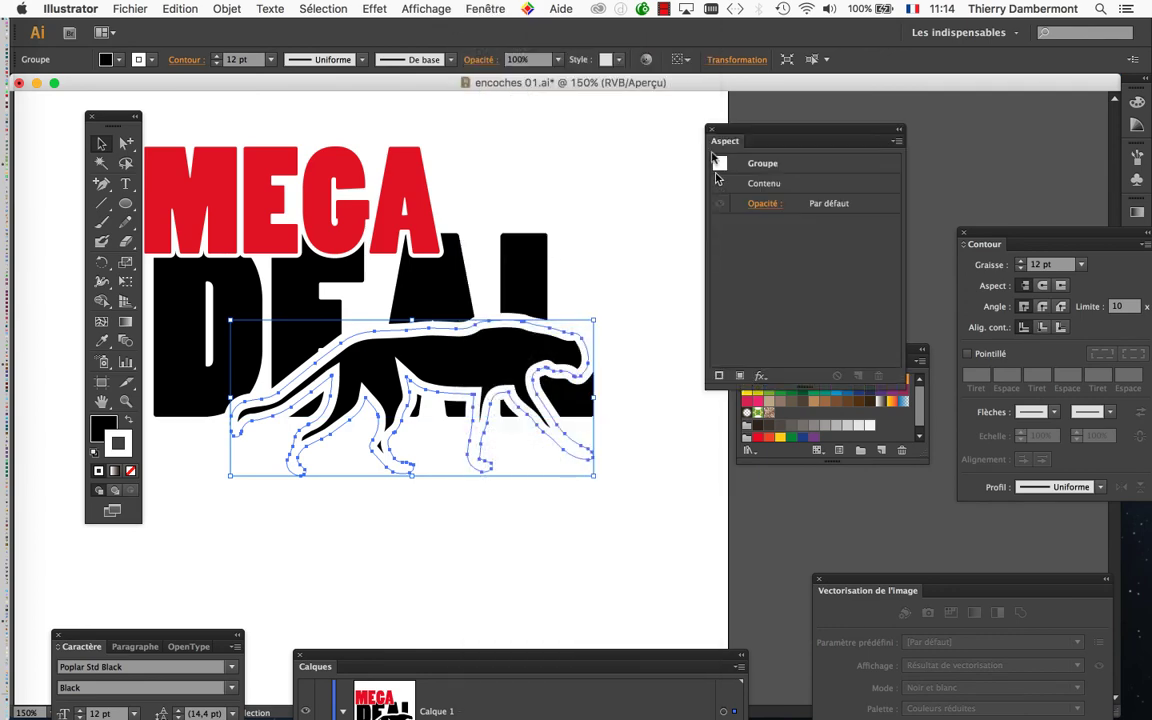
left_click_drag(739, 134, 711, 154)
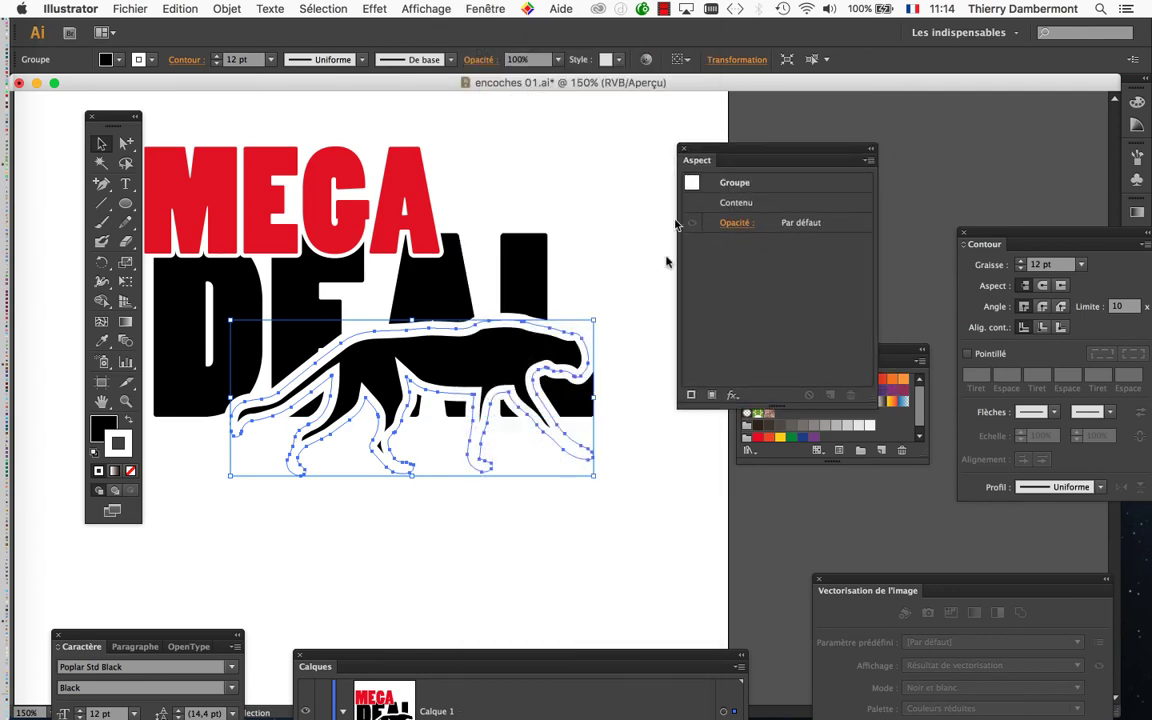
left_click(656, 404)
left_click(561, 371)
left_click(625, 406)
left_click(555, 369)
double_click(785, 205)
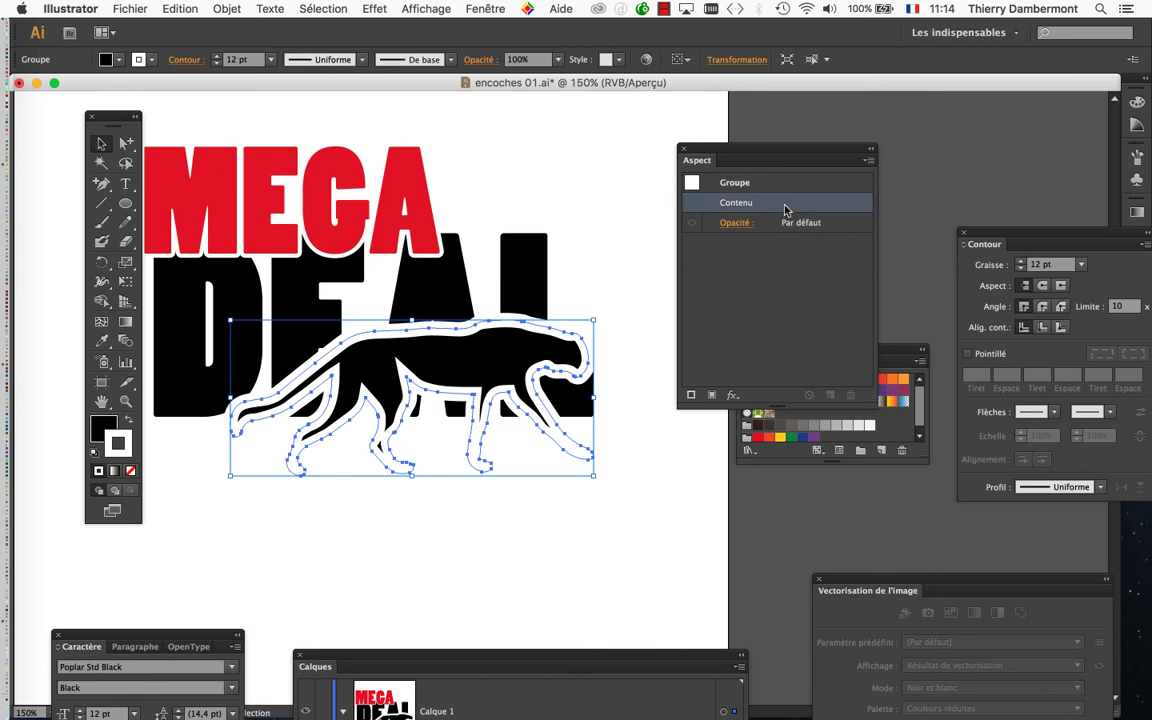
left_click(603, 293)
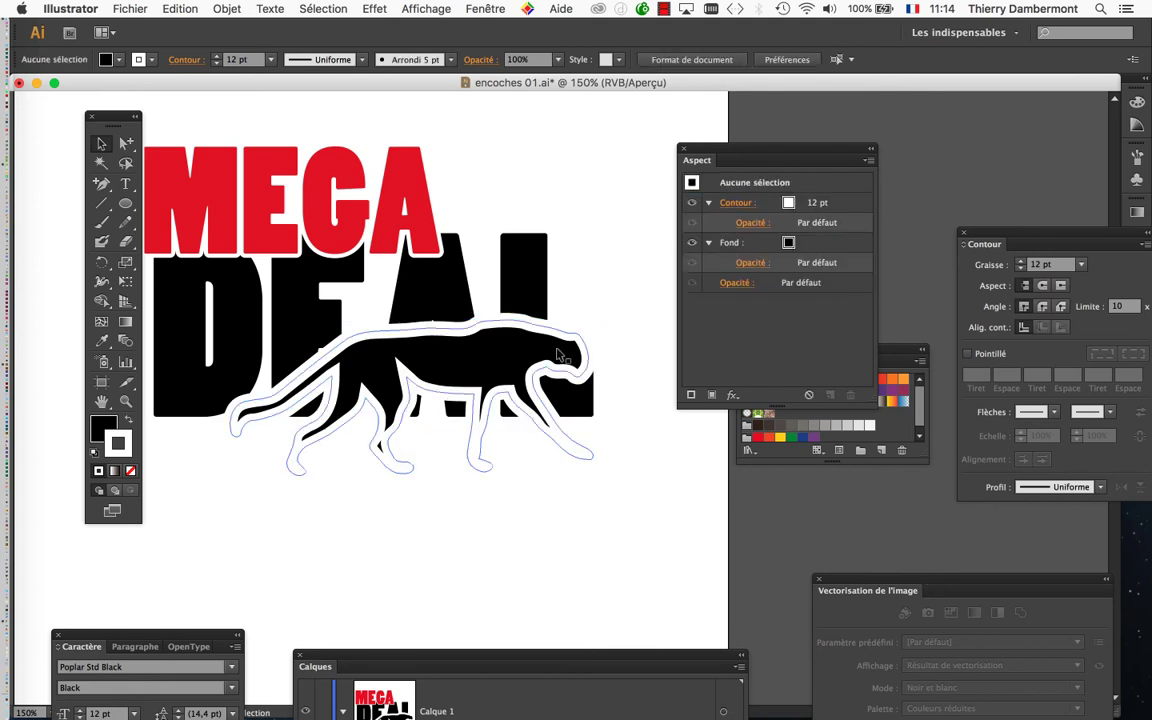
Open the contents of the cheetah group in the Aspect panel and place the white Contour below the black Fond.
left_click(559, 350)
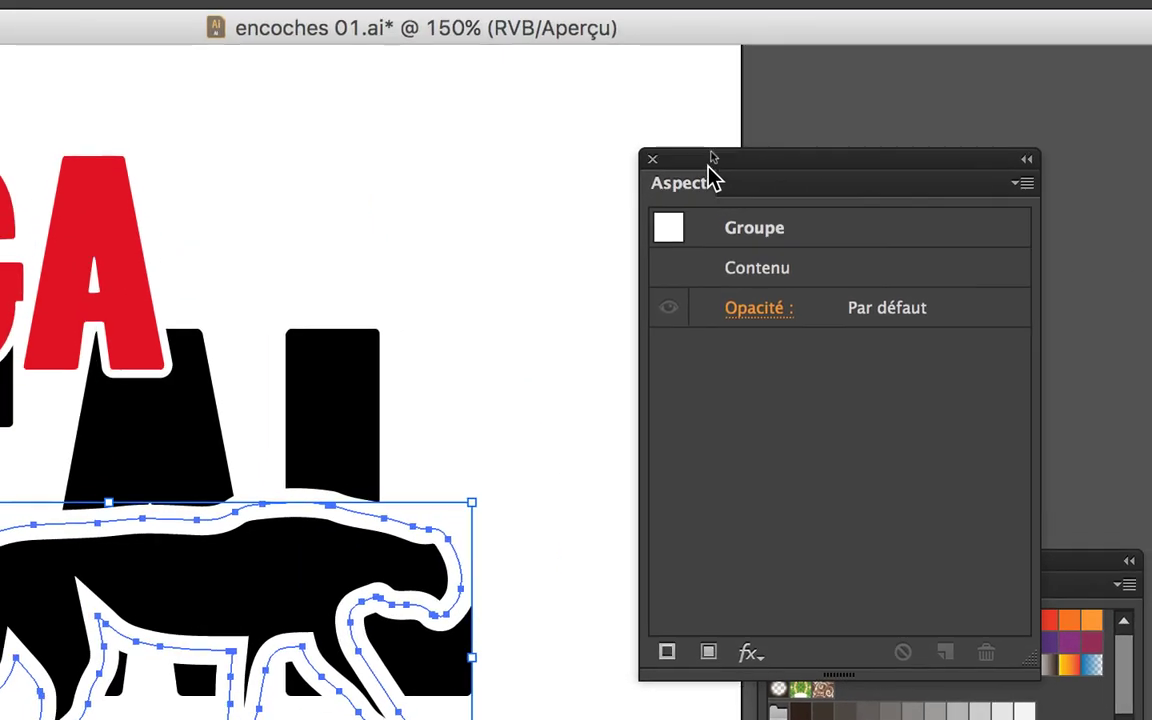
left_click_drag(706, 162, 580, 199)
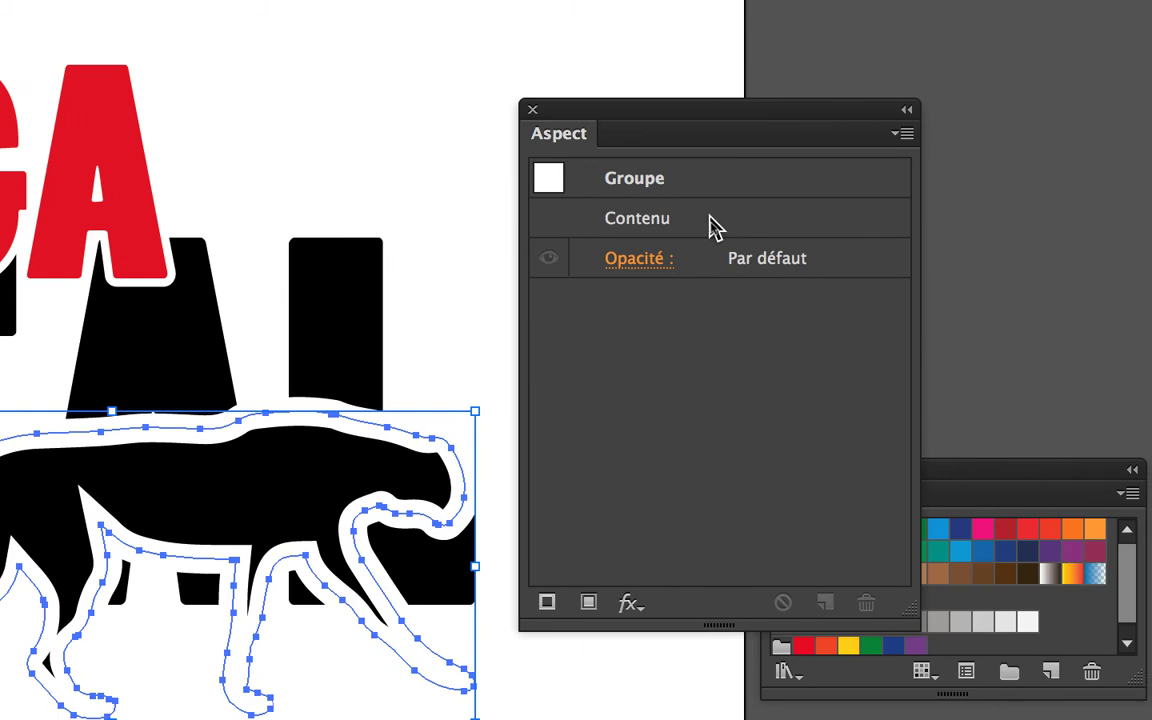
double_click(798, 222)
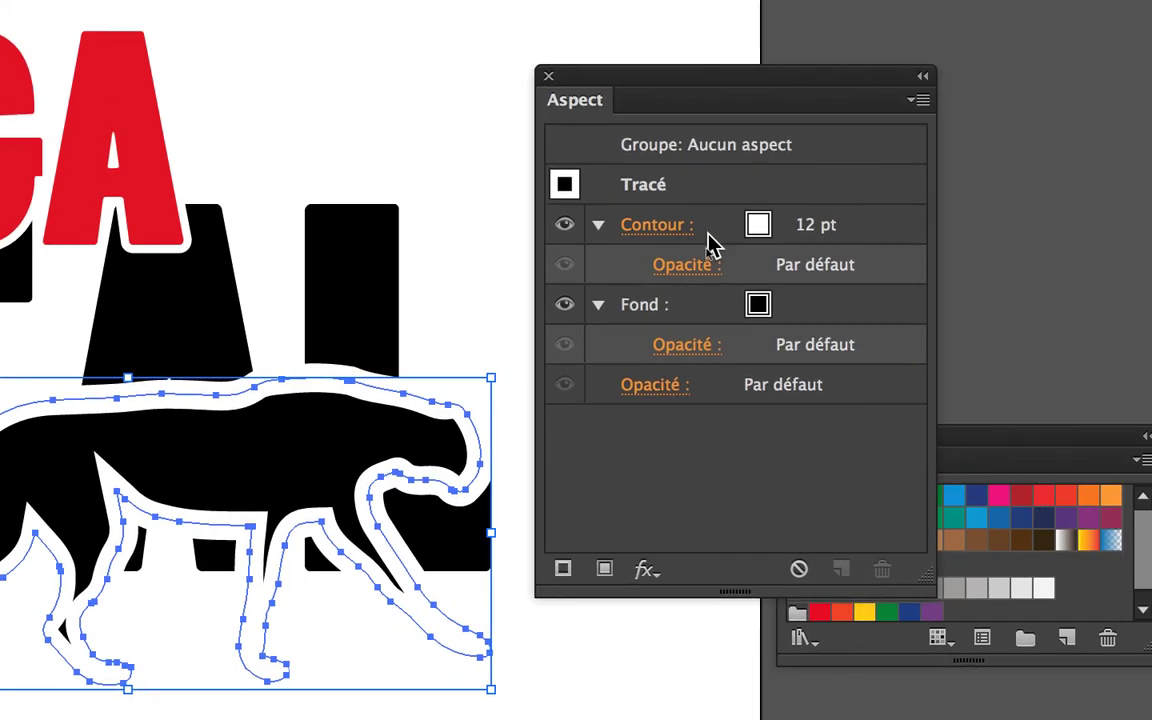
left_click(710, 266)
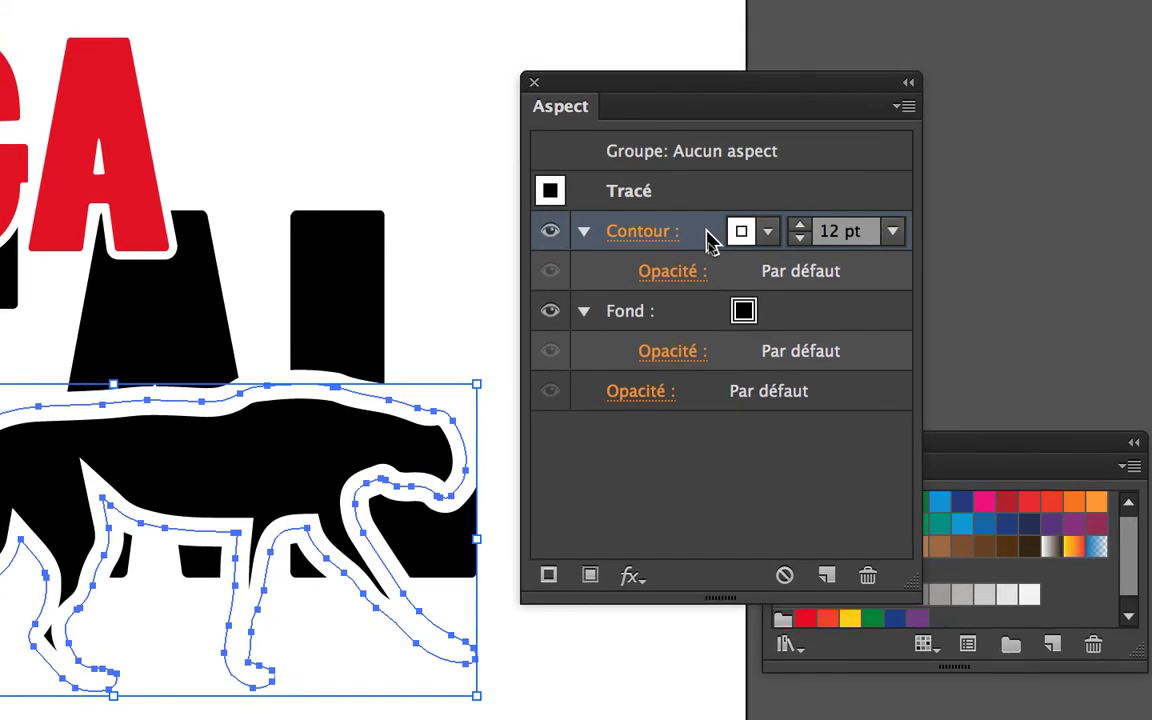
left_click_drag(706, 232, 712, 324)
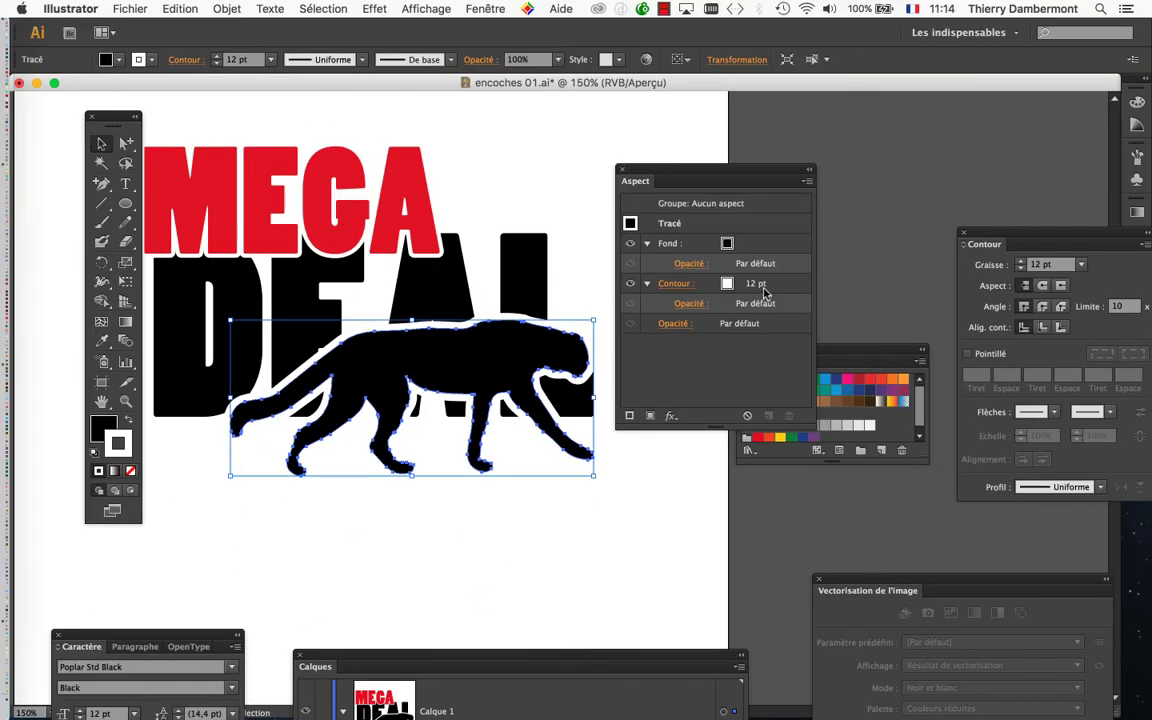
Reduce the cheetah's contour weight to 7 pt in the Aspect panel, move the panel aside and deselect the artwork.
left_click(804, 249)
left_click(755, 288)
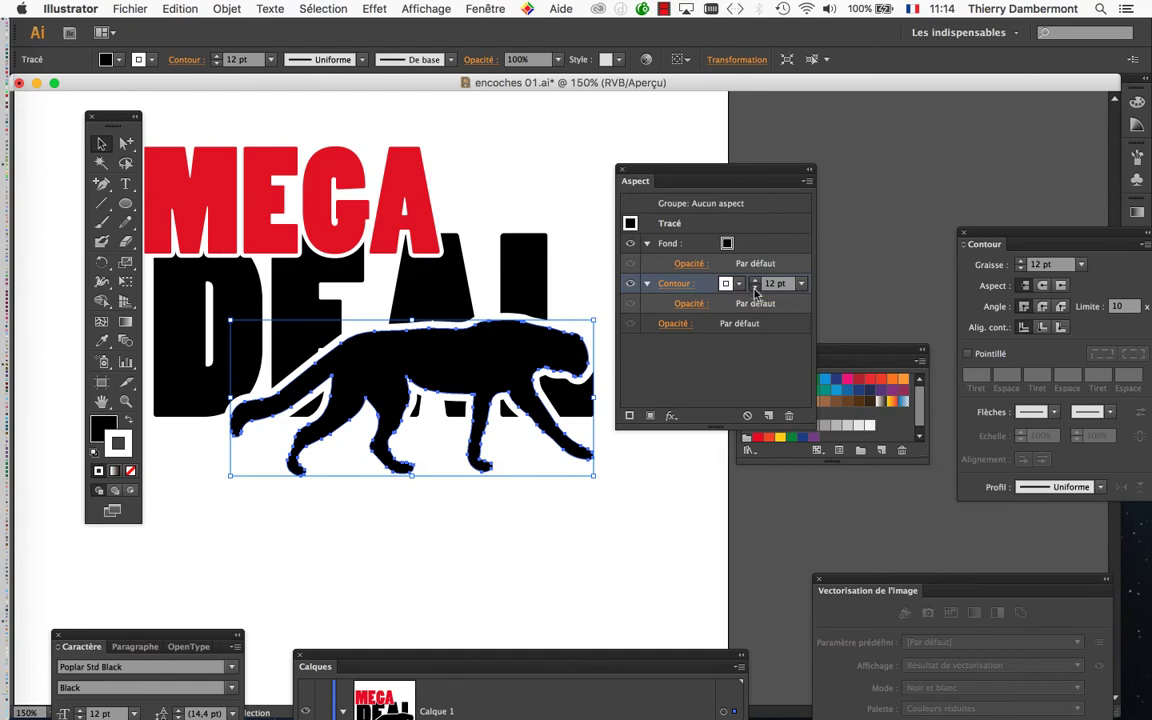
left_click(755, 288)
left_click(755, 288)
left_click(755, 288)
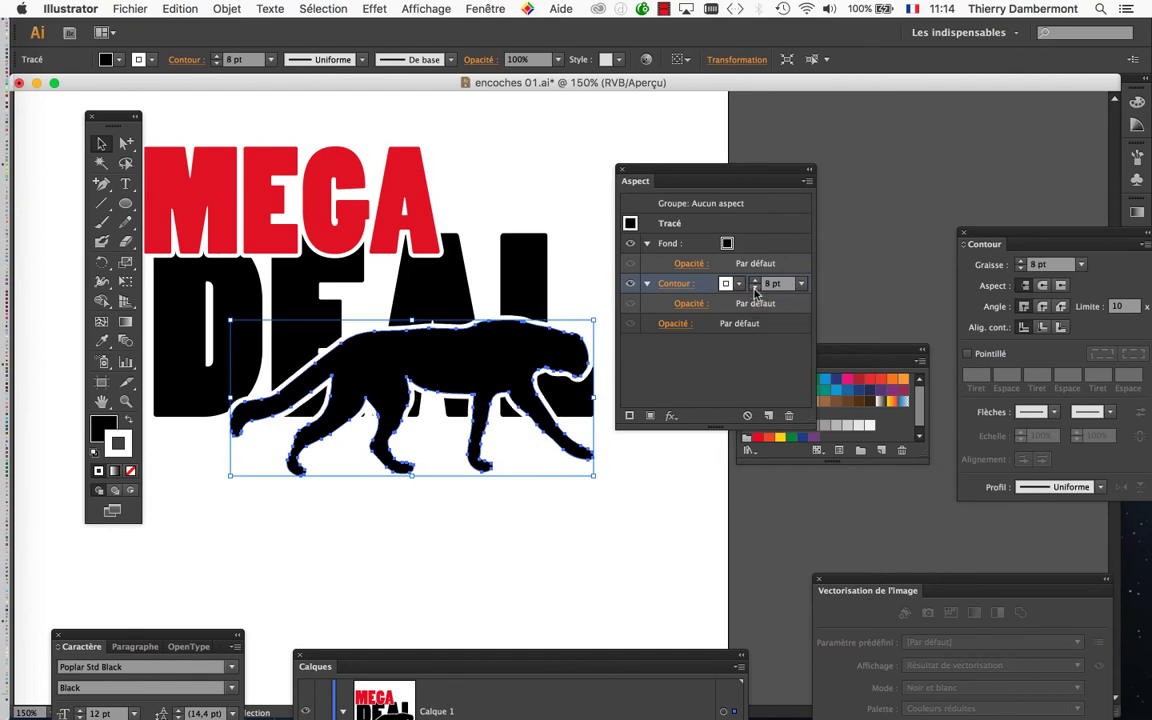
left_click(755, 288)
left_click_drag(683, 174, 763, 152)
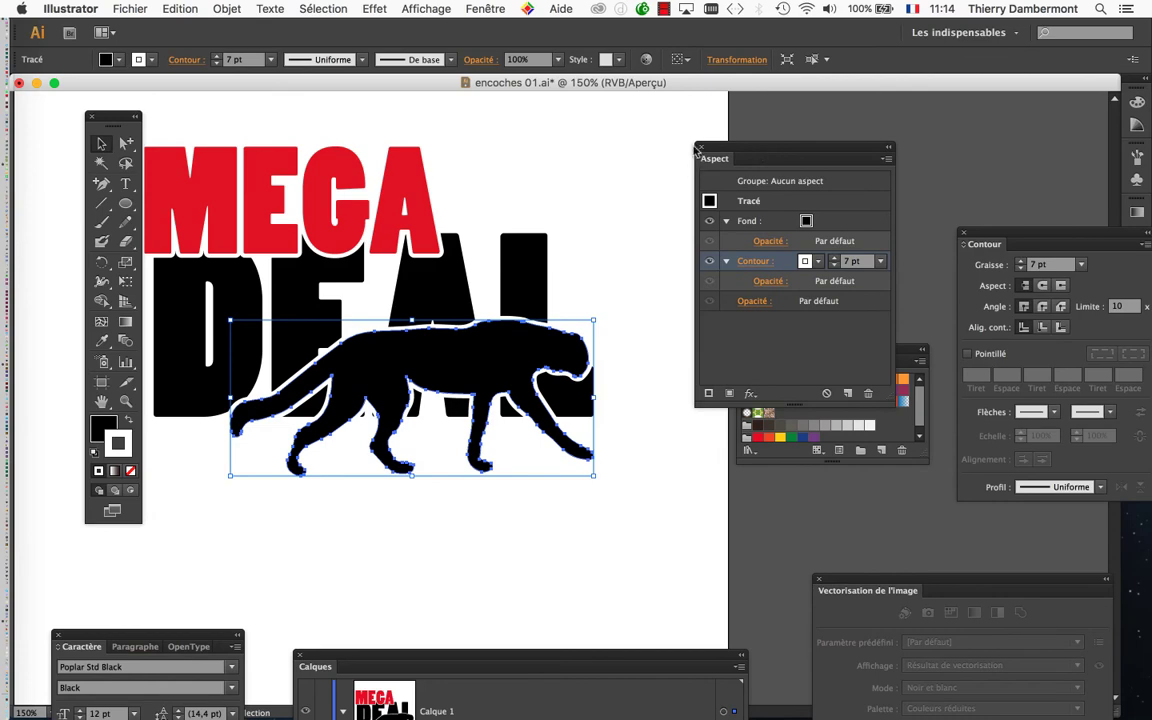
left_click(618, 187)
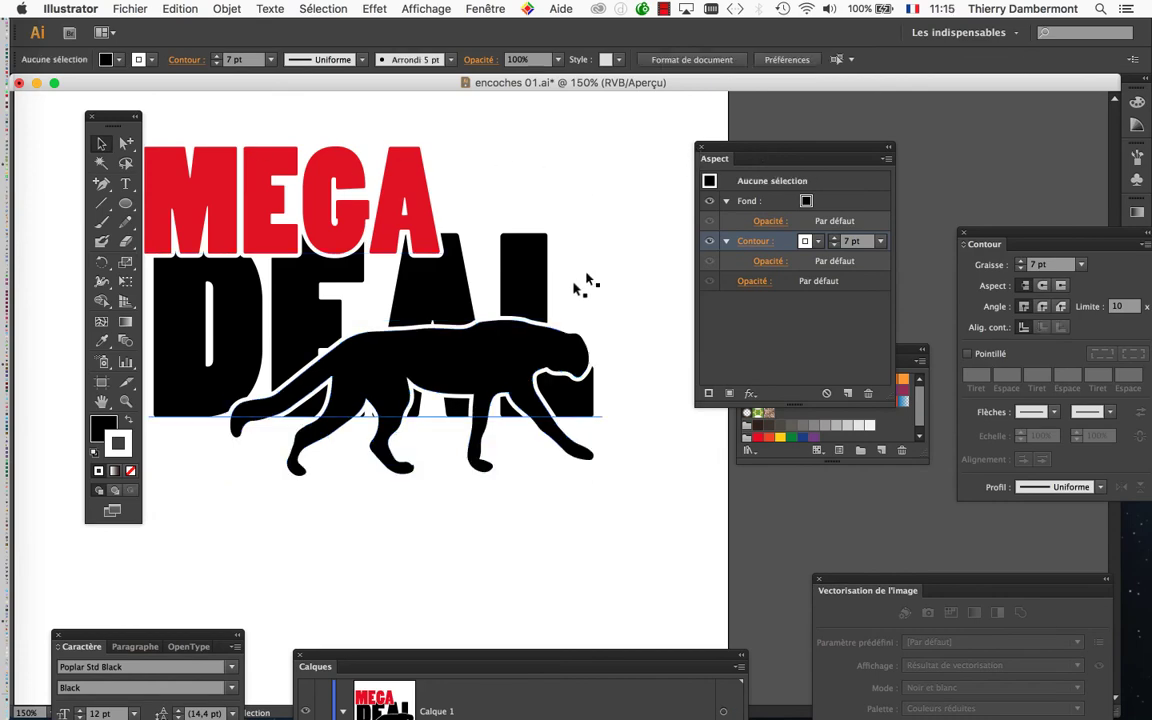
Open the cheetah group's contents in the Aspect panel again, set its contour weight to 8 pt and move the panel aside.
left_click(519, 352)
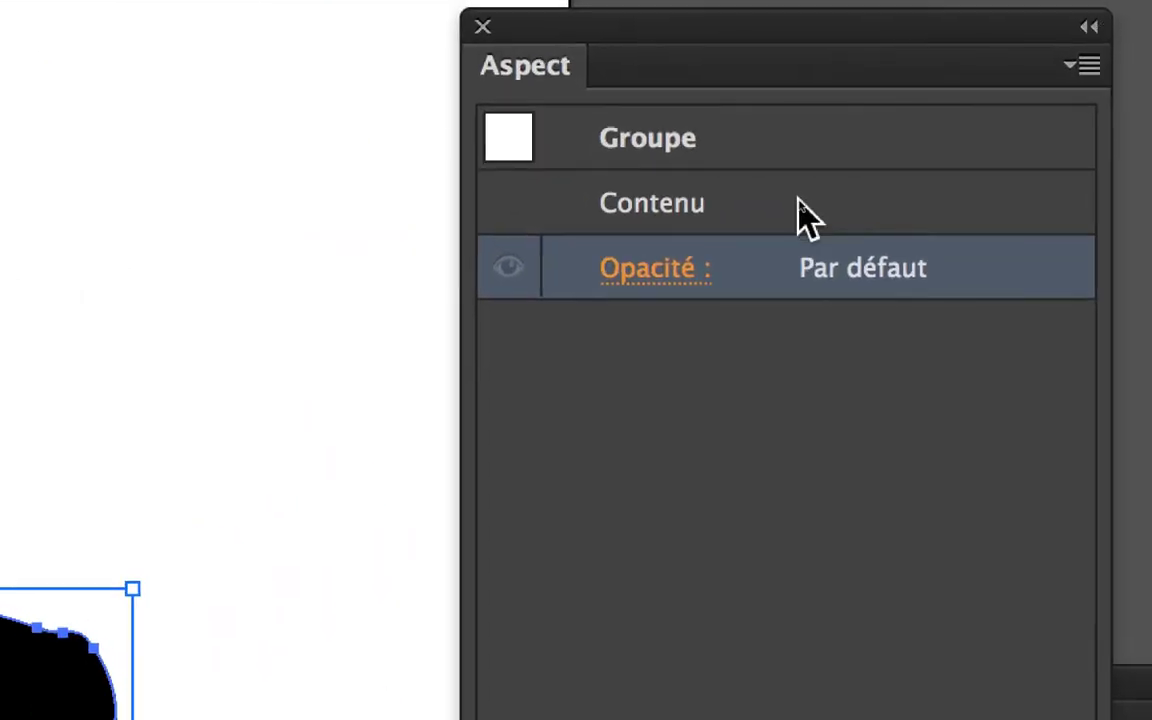
left_click(798, 199)
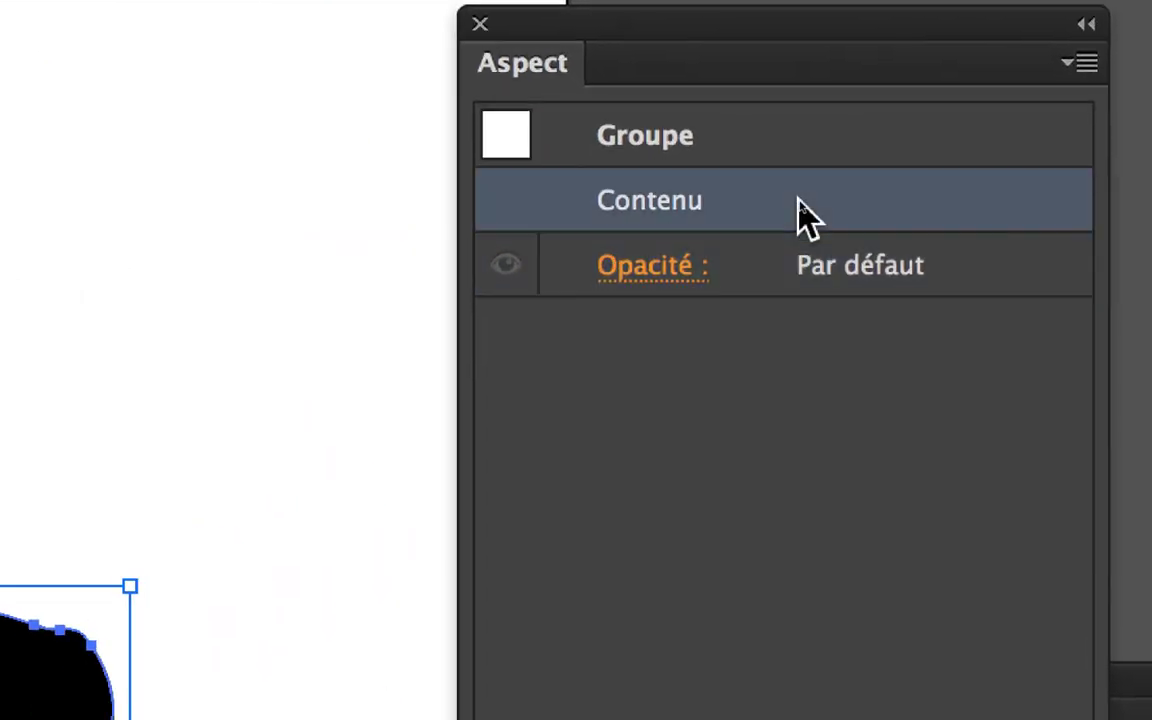
double_click(798, 199)
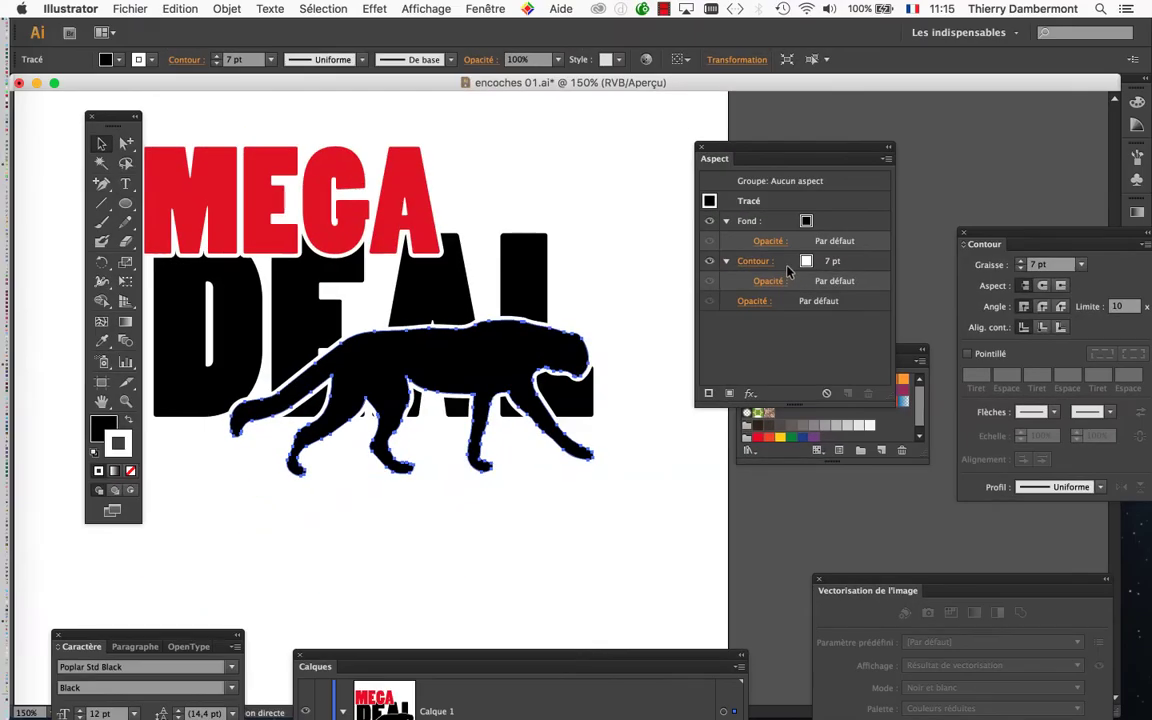
key("v")
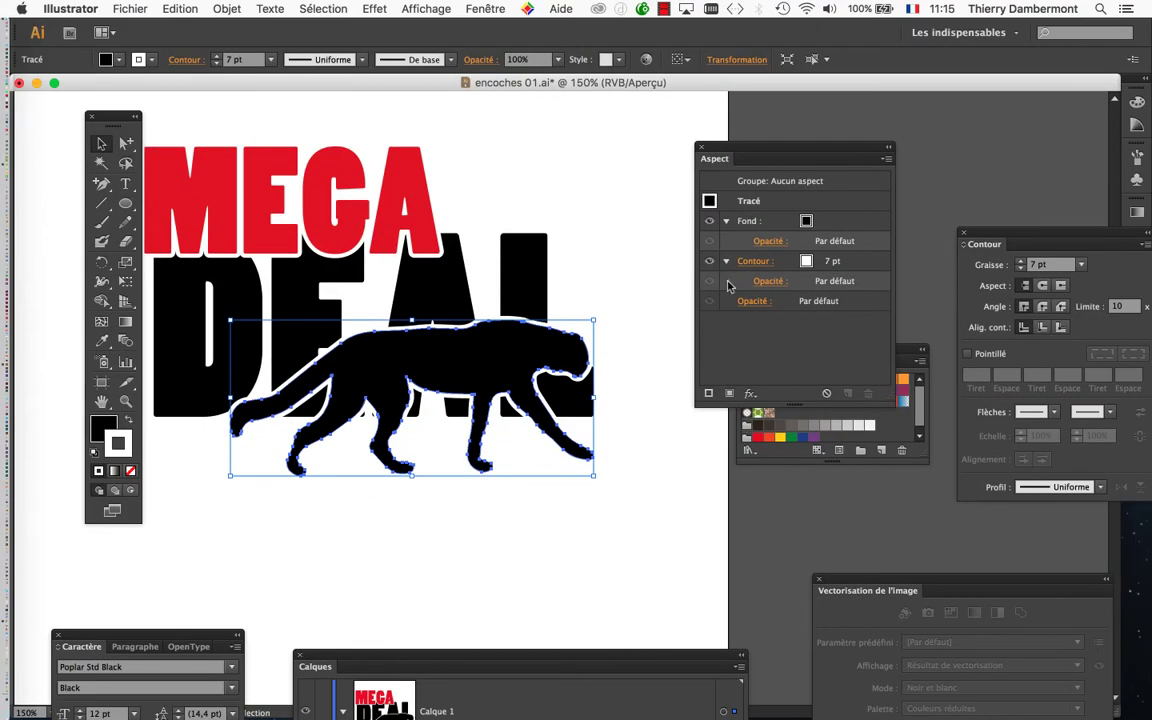
left_click(790, 262)
left_click(836, 261)
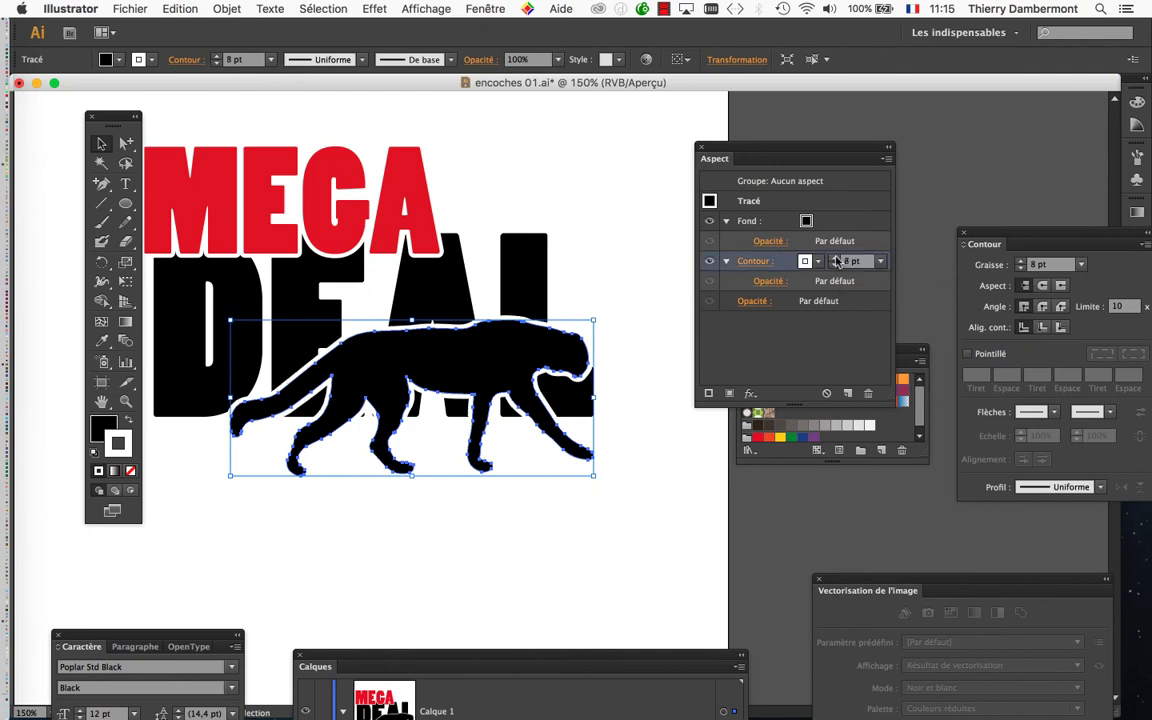
left_click_drag(750, 152, 851, 146)
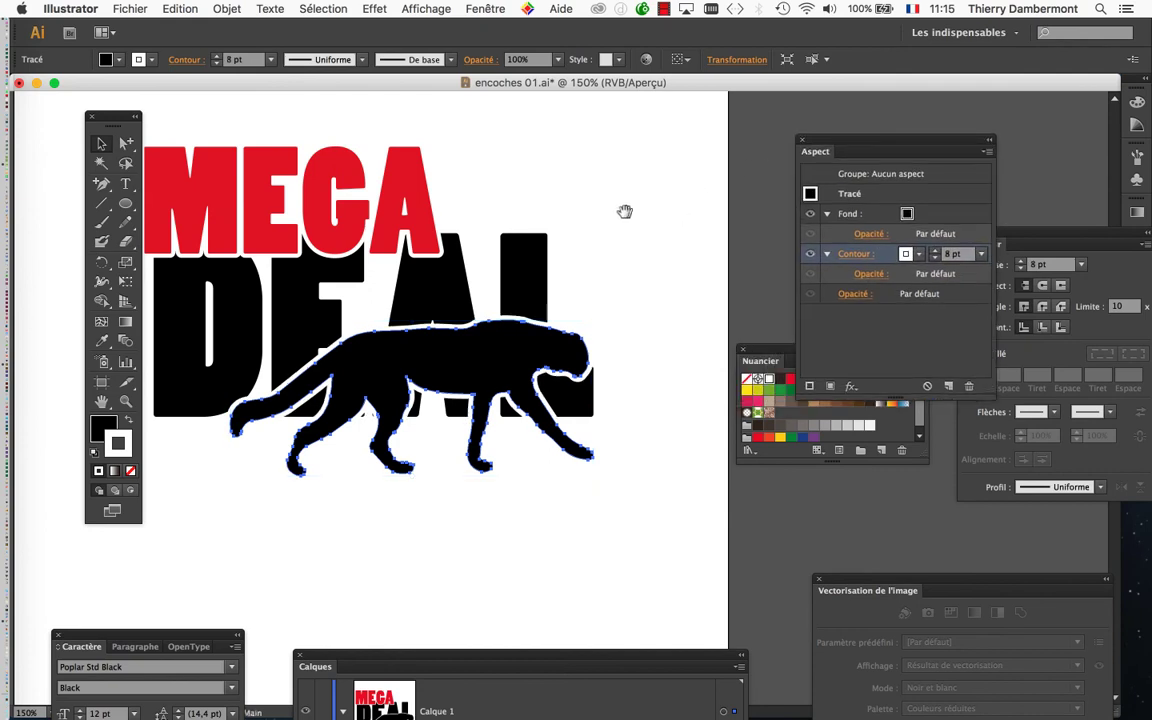
Move the cheetah slightly up and left over DEAL, so its head sits within the L and its tail overlaps the D.
left_click_drag(625, 211, 718, 194)
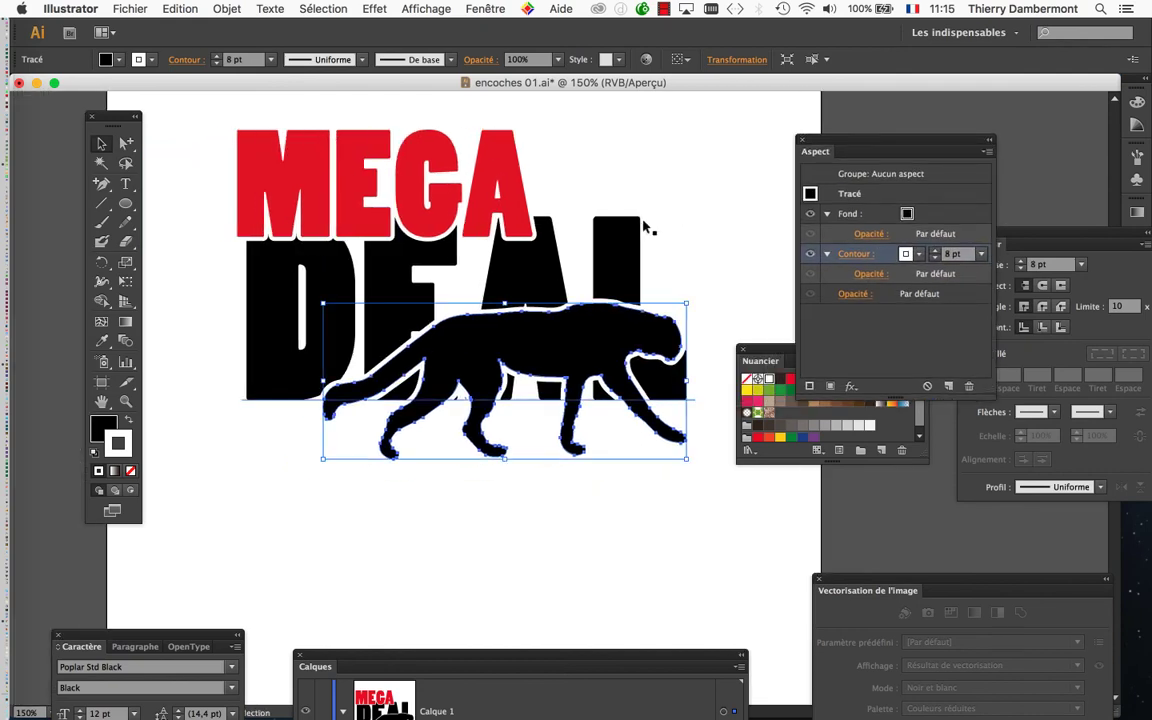
left_click(183, 170)
scroll(478, 490, "down", 1)
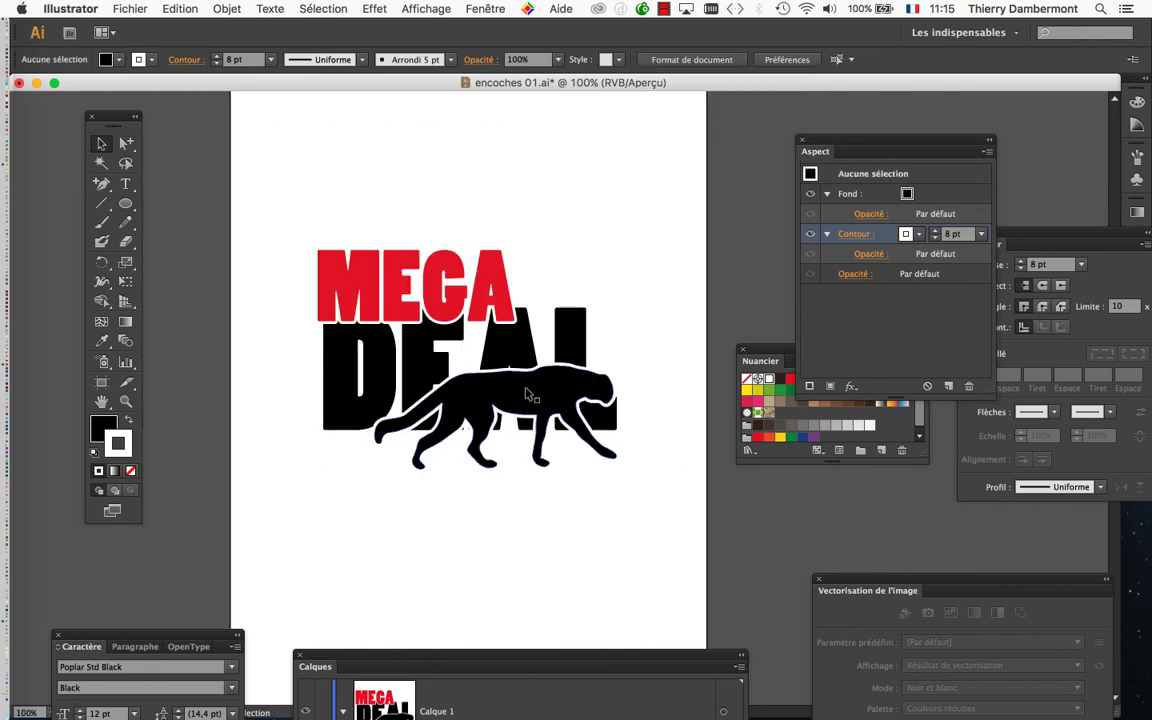
left_click_drag(529, 394, 511, 382)
left_click(506, 522)
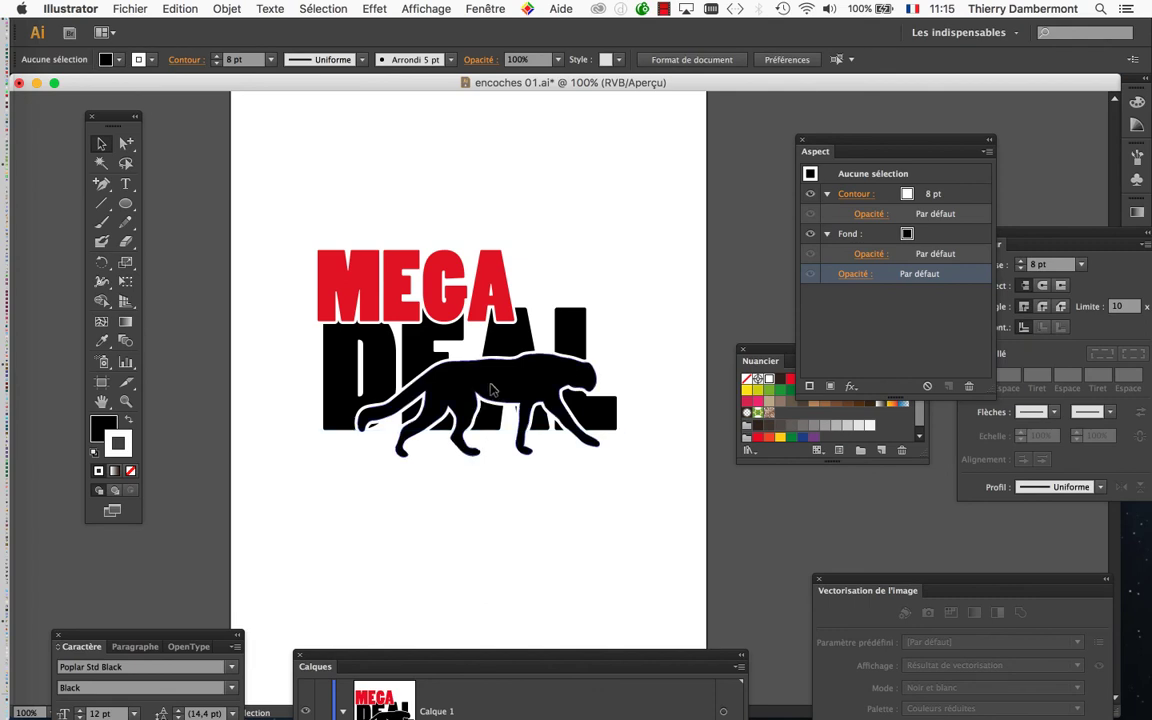
left_click_drag(490, 388, 474, 388)
left_click(489, 496)
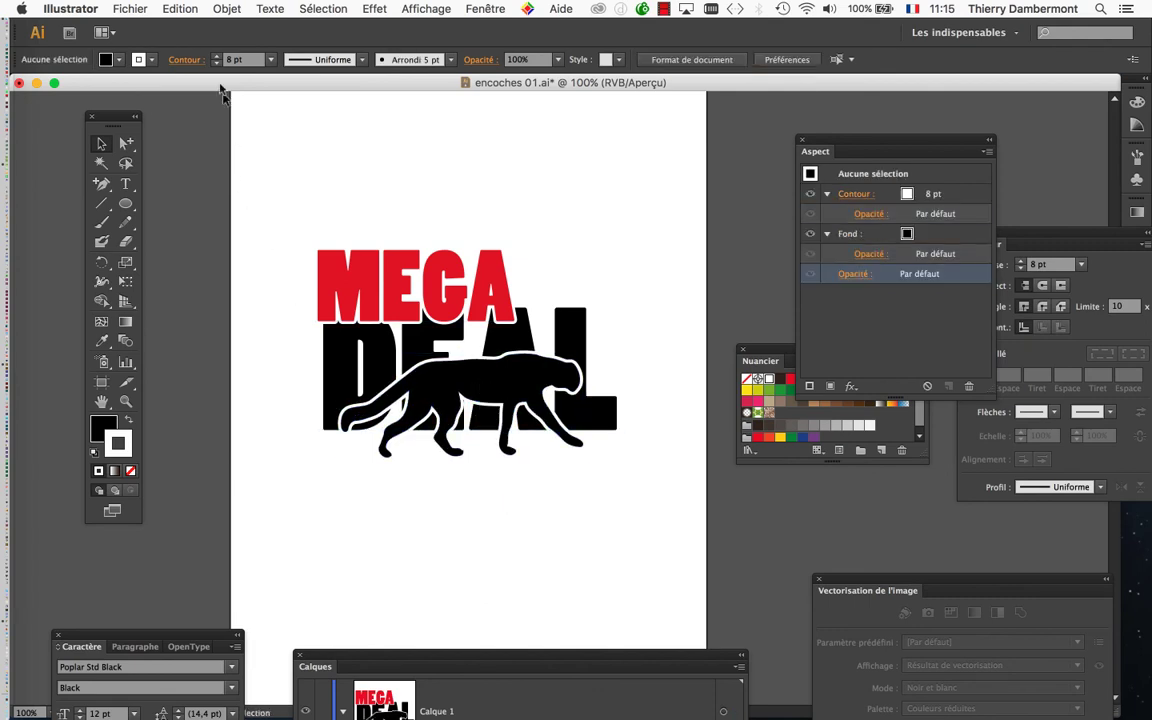
Save the document as a new Illustrator CS6 file named encoches 02.ai in the premier jour AI folder with the default options.
left_click(130, 8)
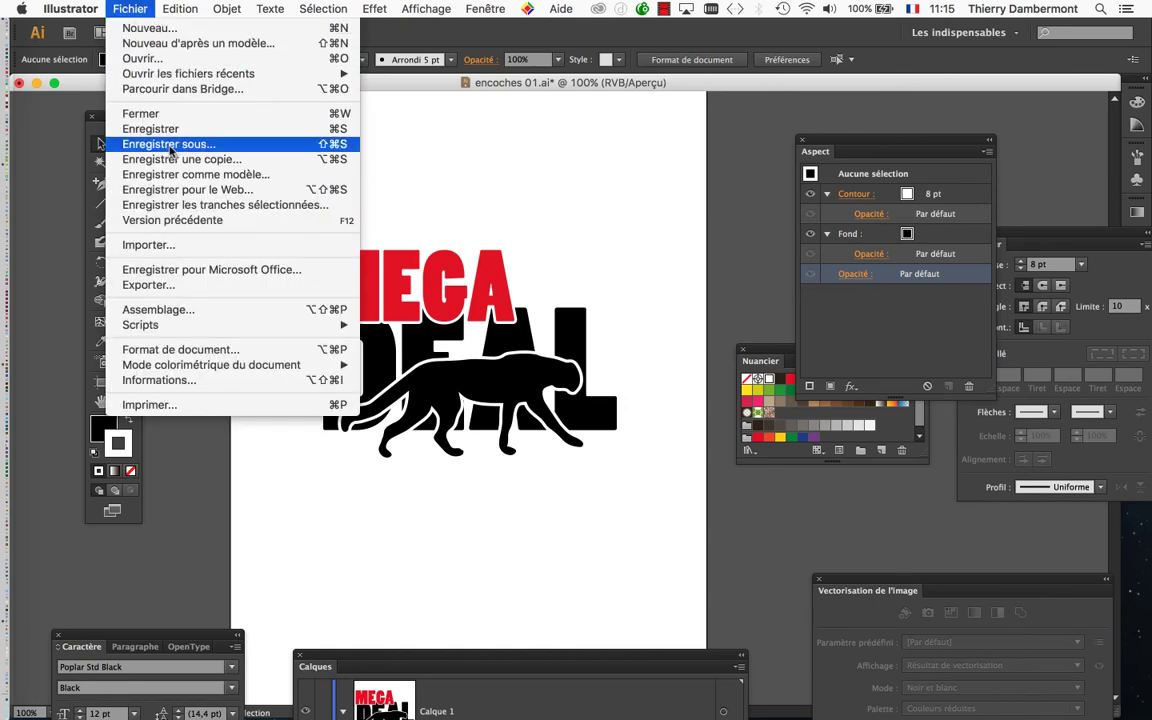
left_click(170, 145)
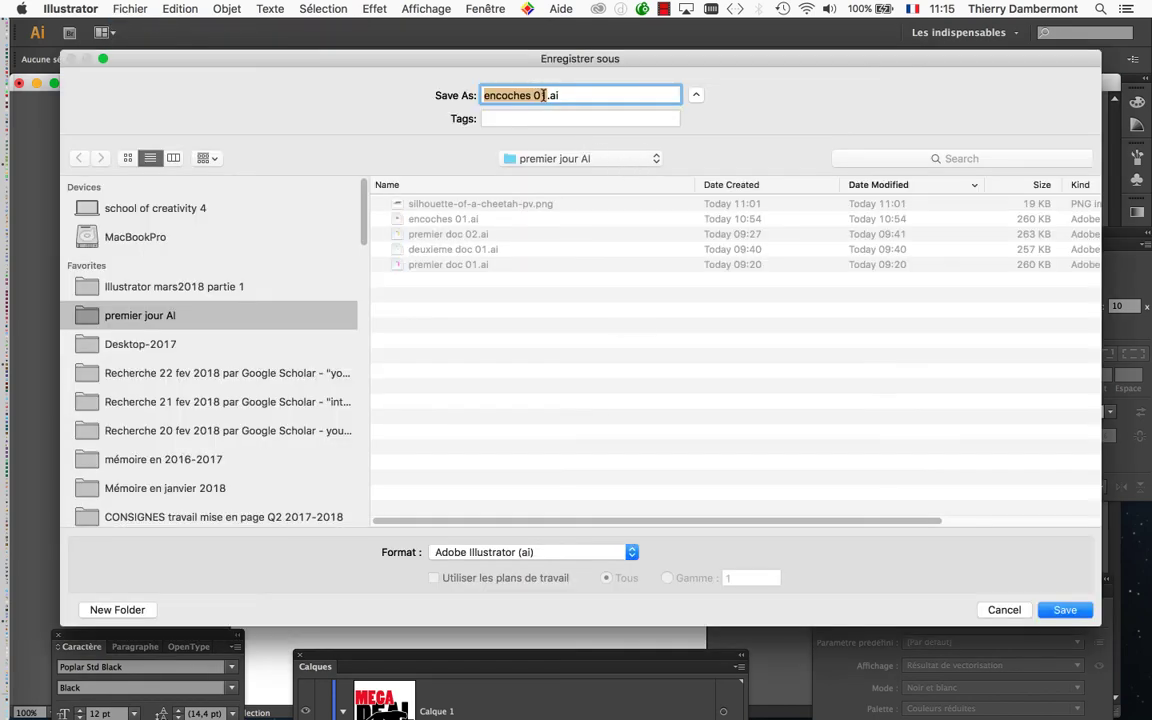
left_click(545, 95)
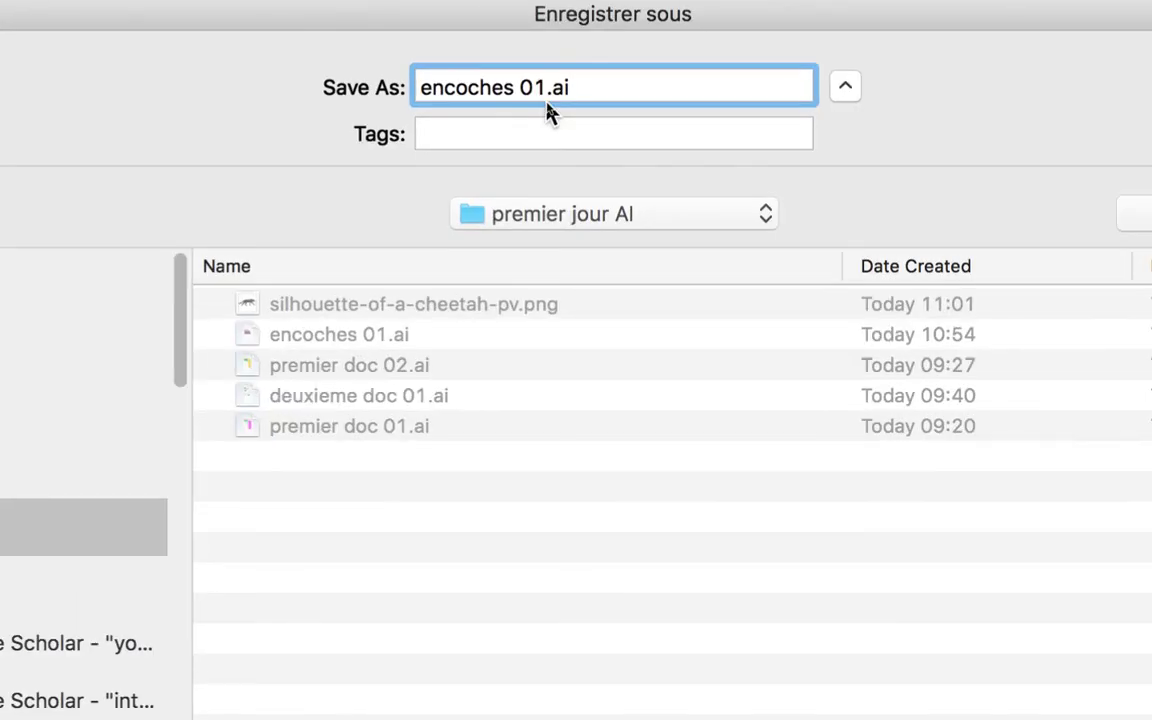
key("BackSpace")
type("2")
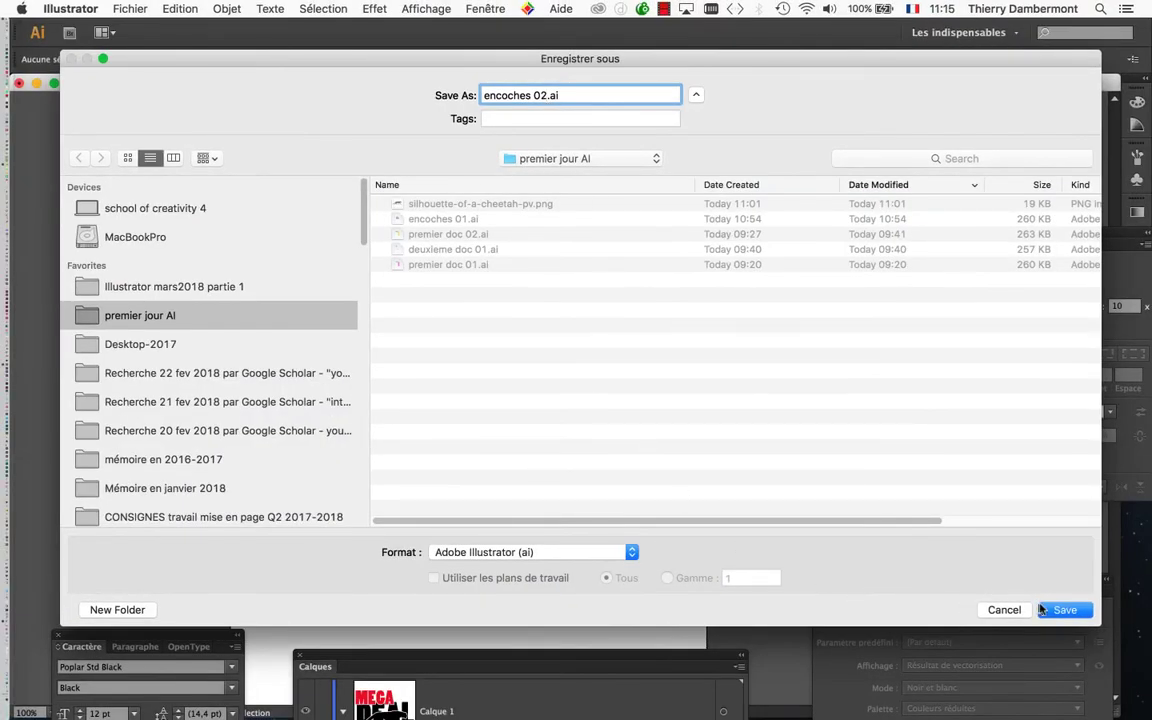
left_click(1056, 611)
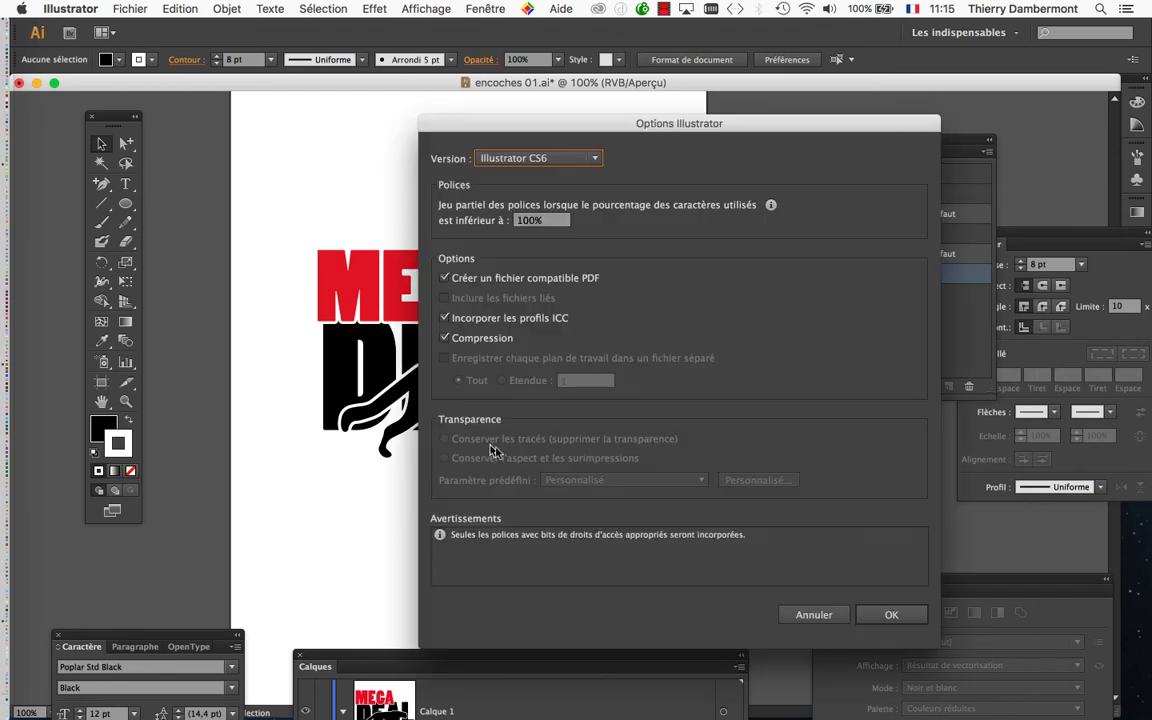
left_click(908, 615)
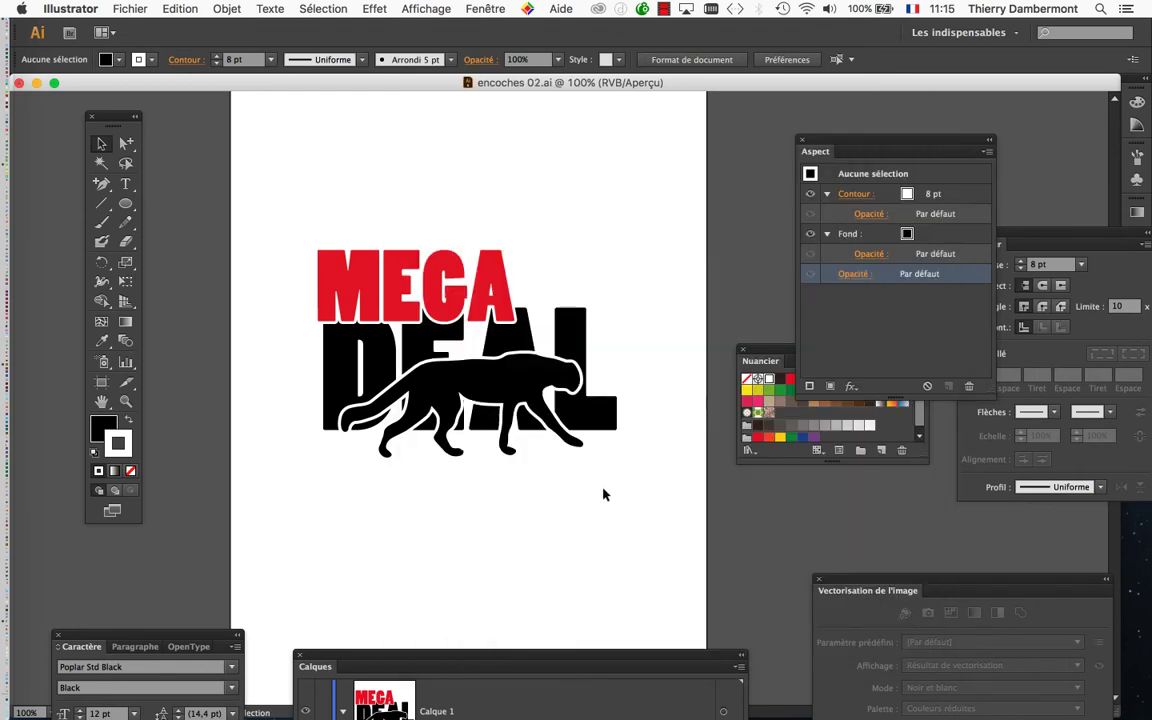
Try the red MEGA text at different positions above DEAL, leave it extending slightly past the left edge of the D, and deselect it.
key("super+minus")
left_click_drag(402, 402, 364, 325)
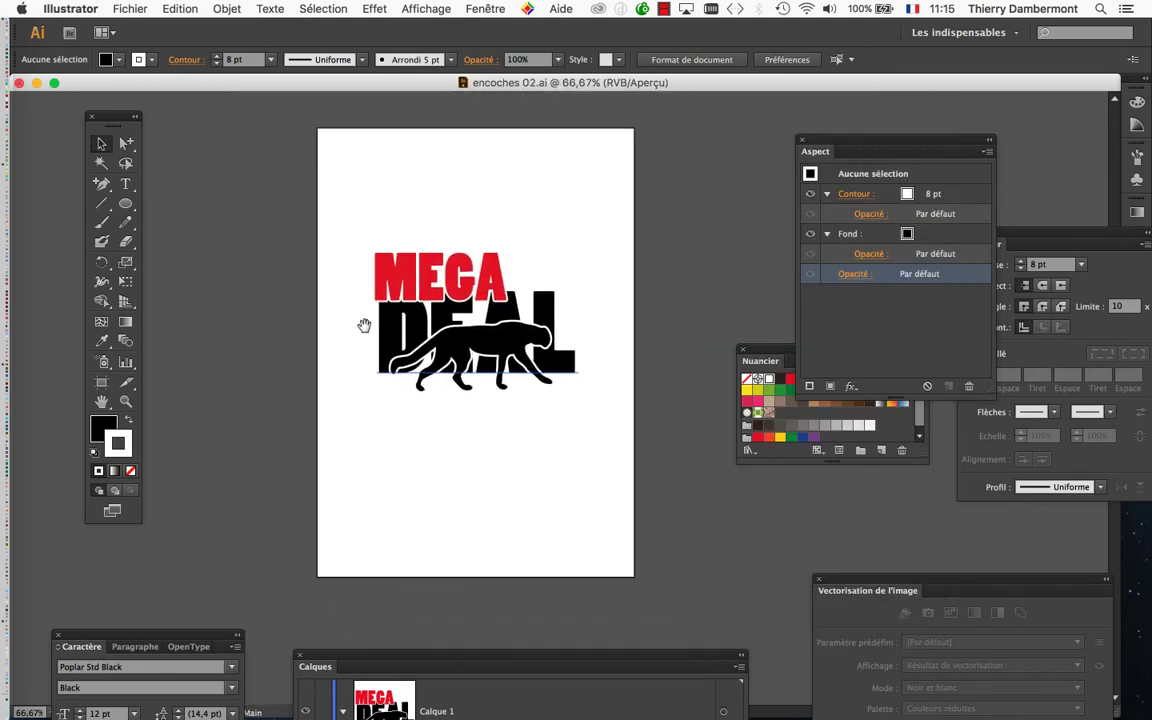
left_click_drag(421, 294, 476, 281)
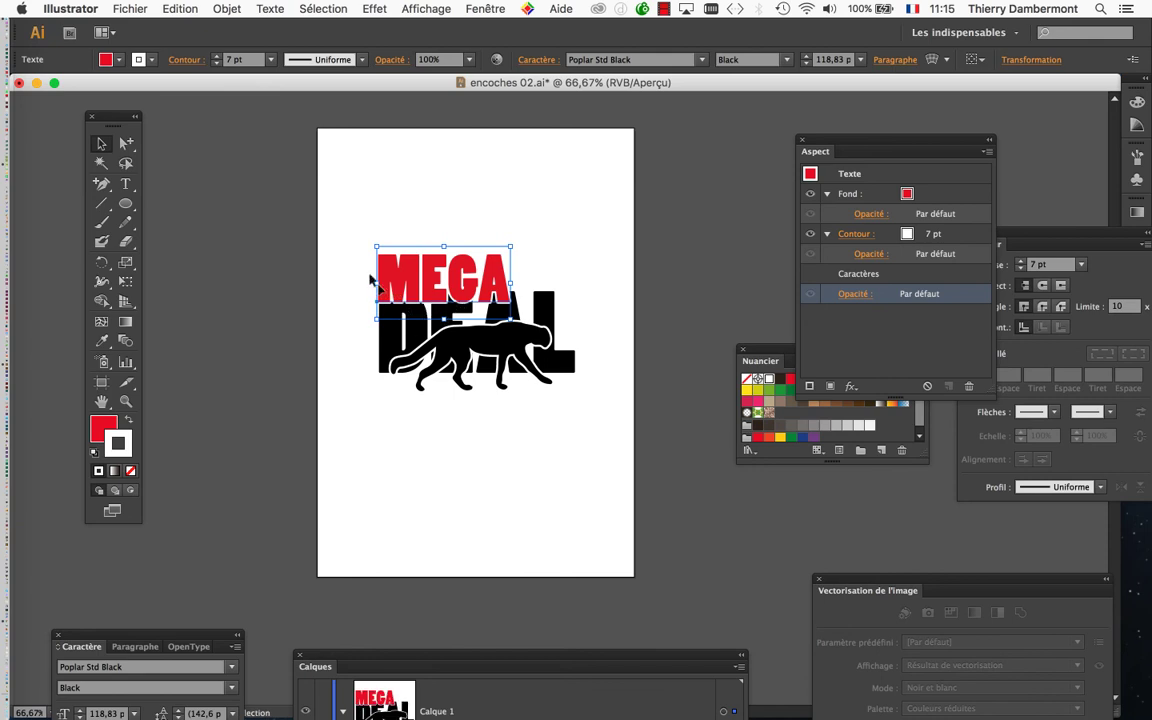
left_click(244, 190)
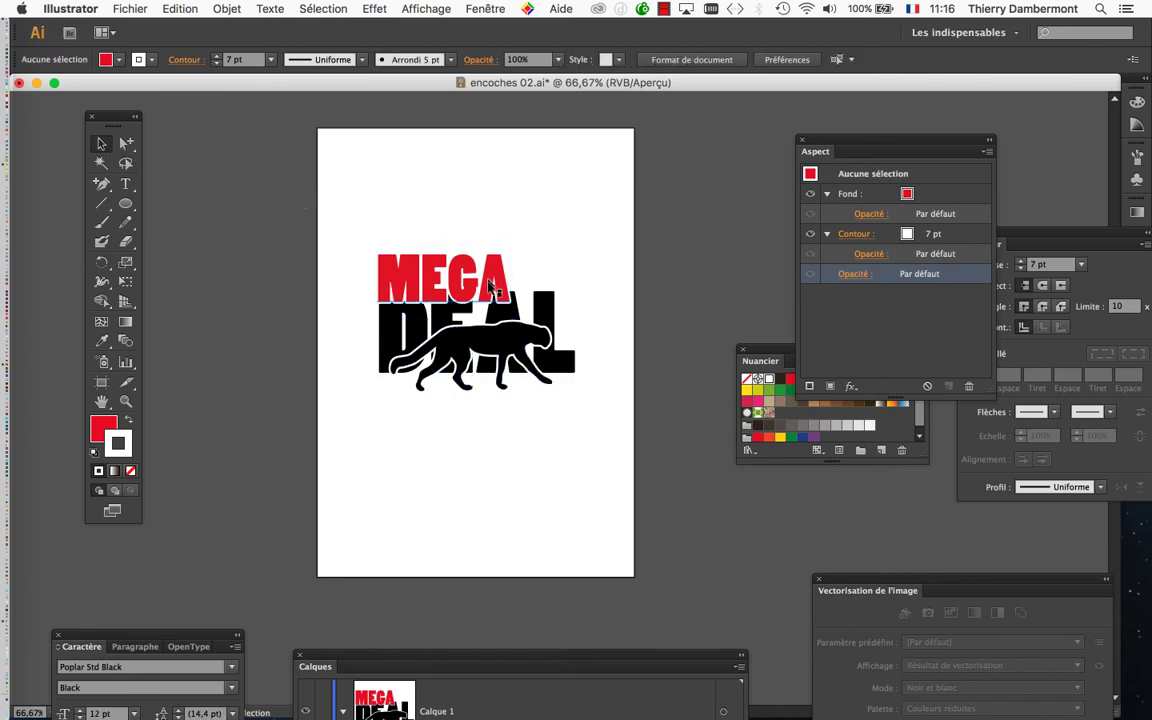
left_click_drag(490, 290, 551, 282)
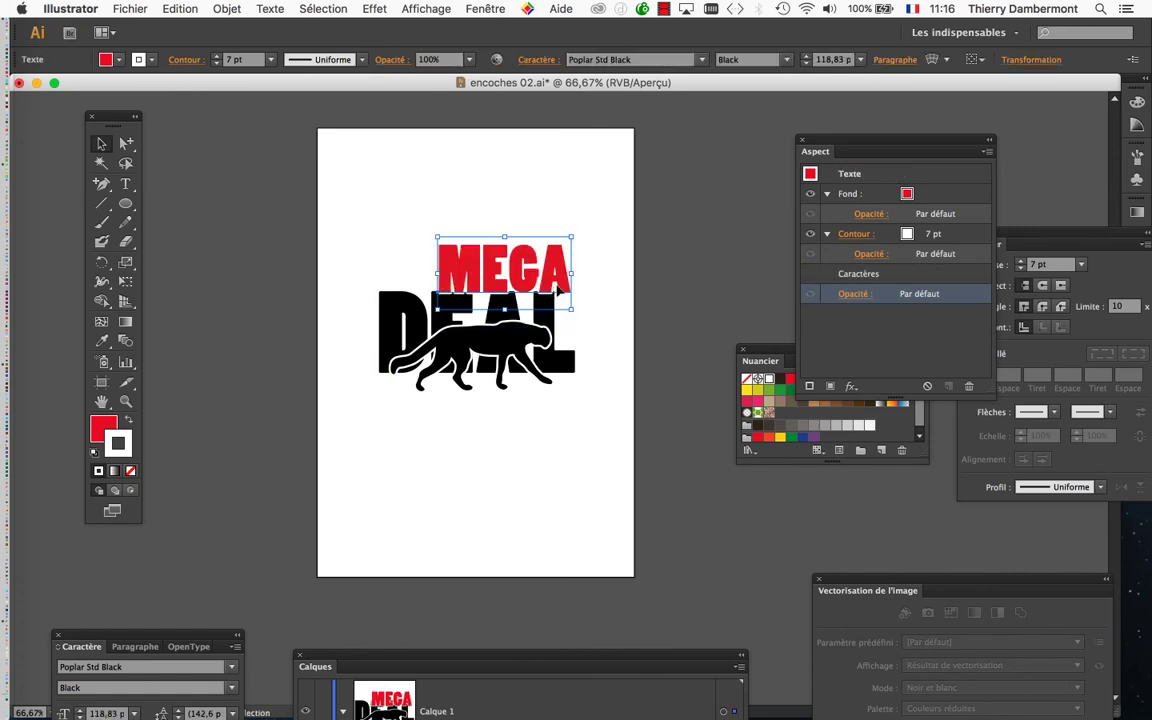
left_click(601, 323)
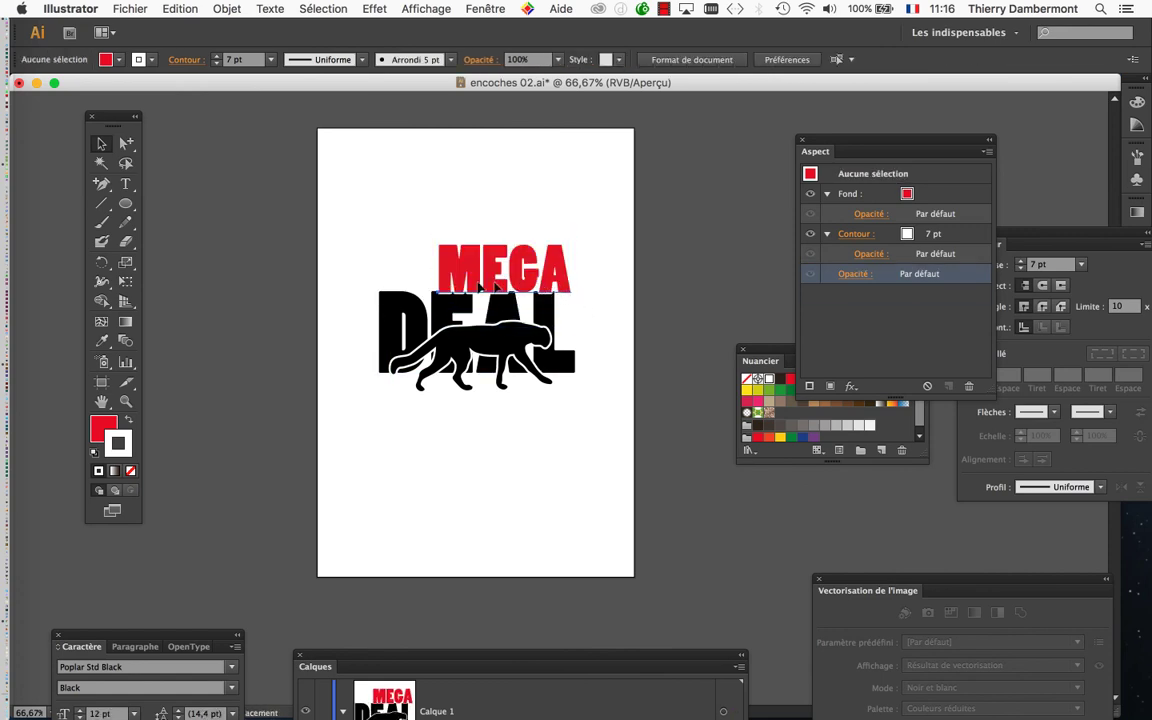
left_click_drag(478, 284, 460, 289)
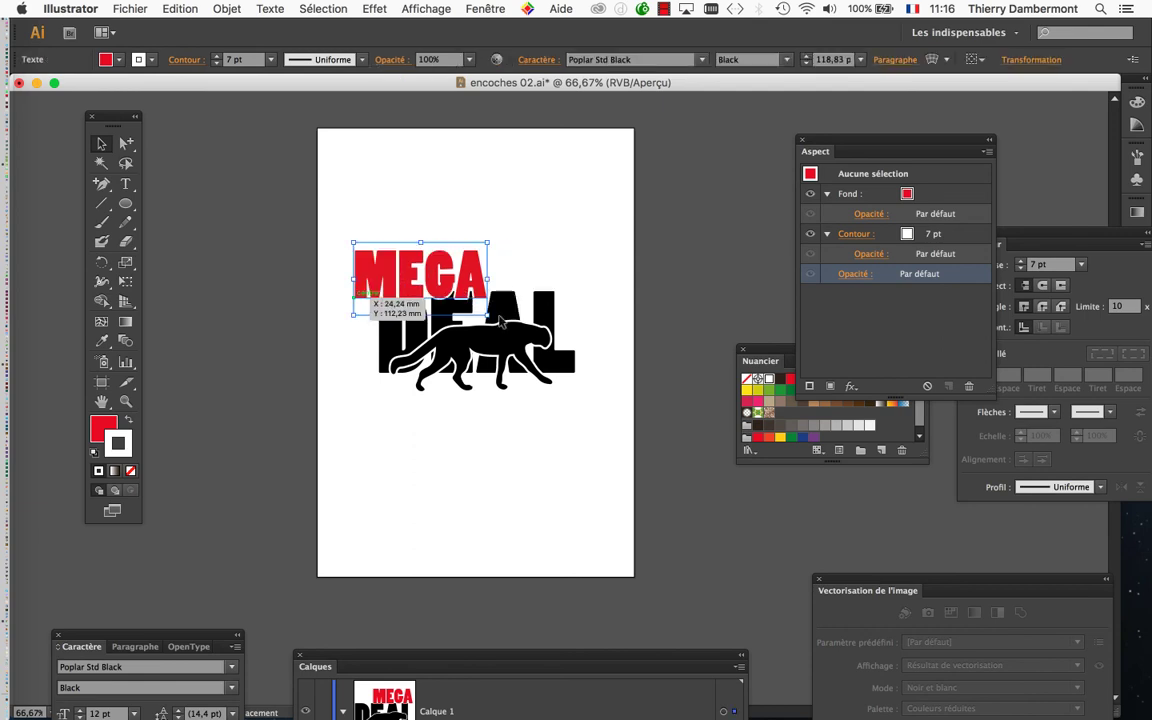
left_click(612, 330)
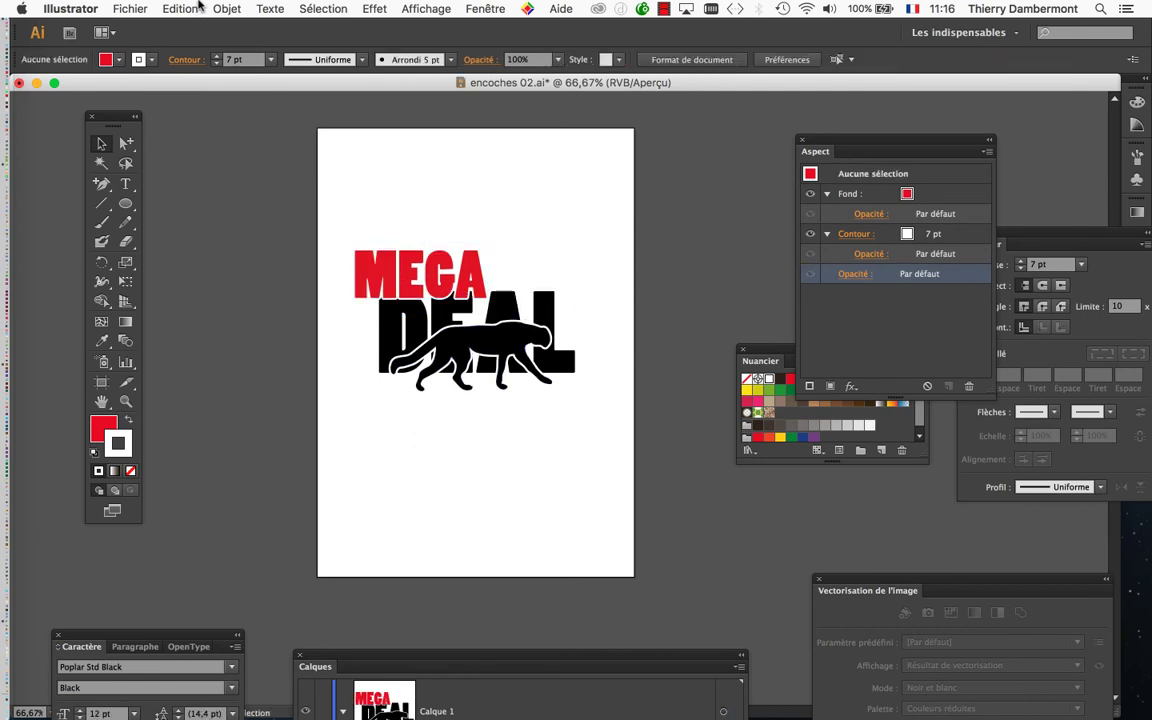
Save the changes to encoches 02.ai and launch Adobe InDesign CS6.
left_click(143, 9)
left_click(161, 130)
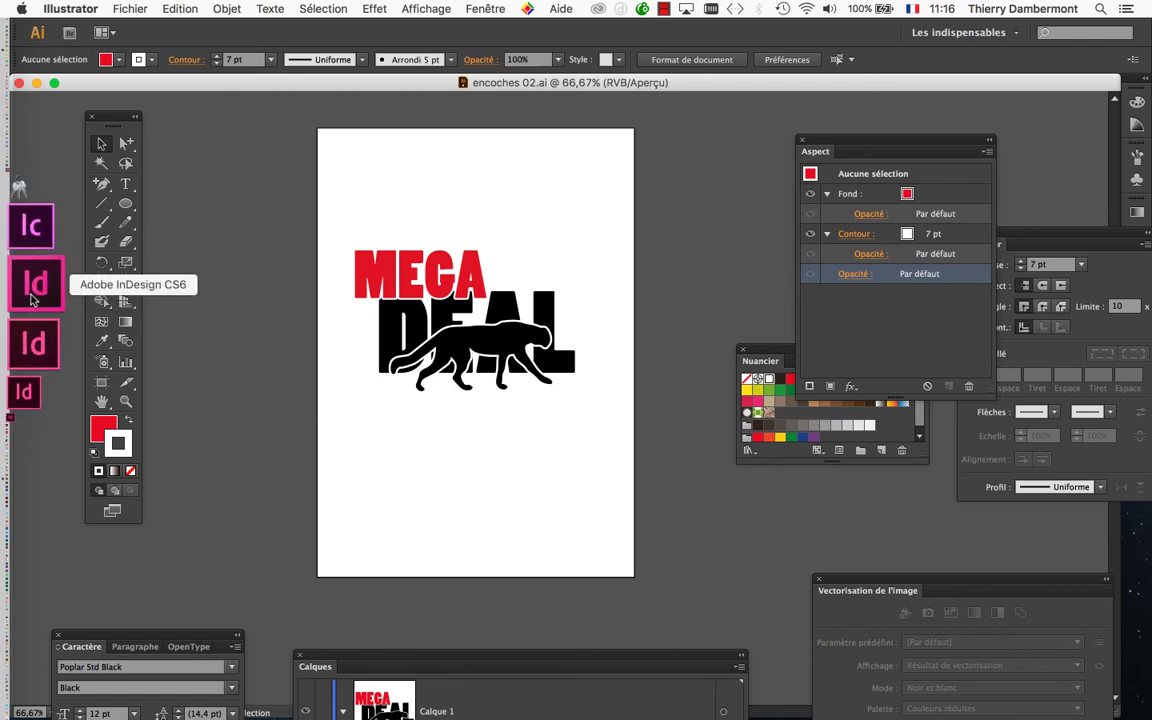
left_click(34, 290)
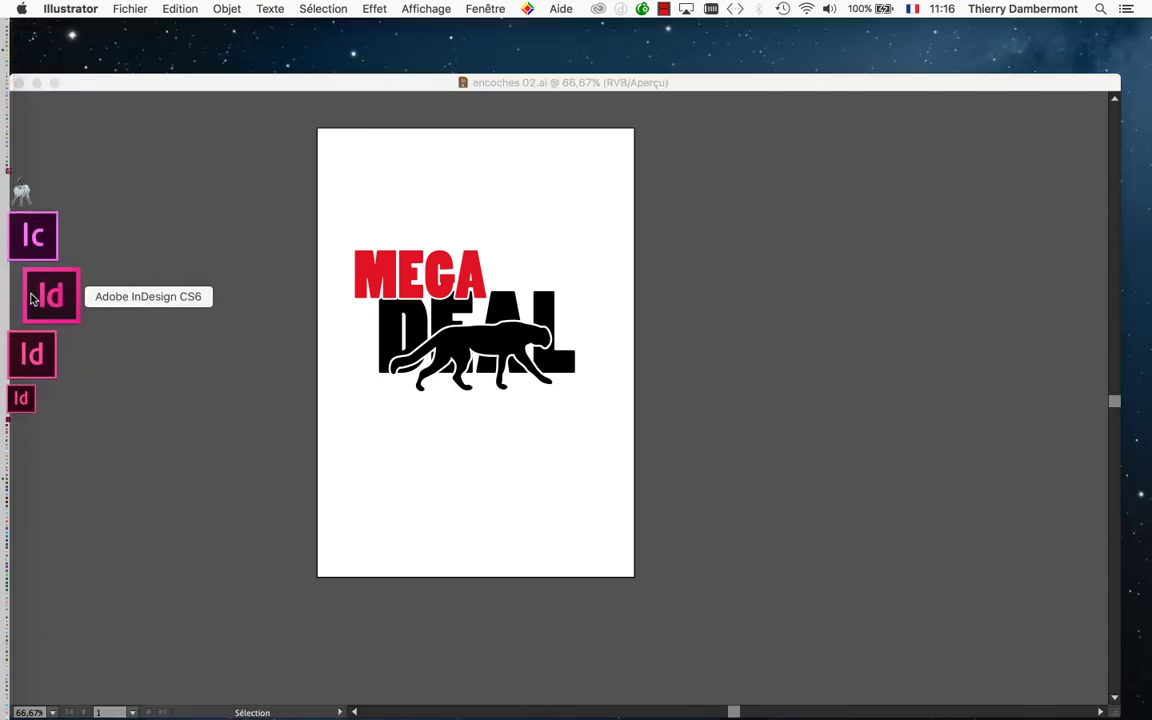